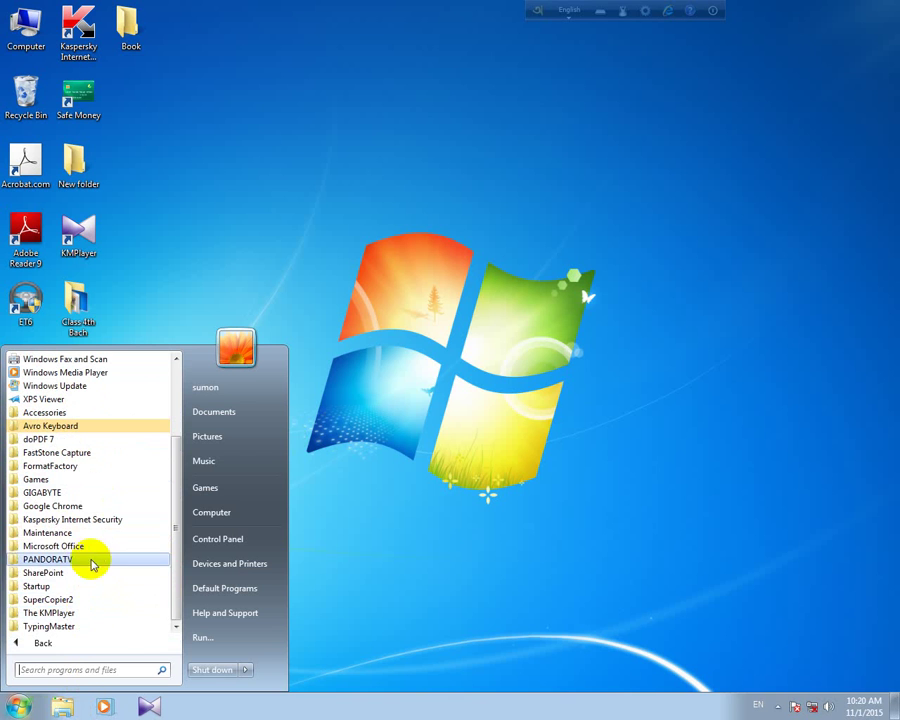
Step: Launch Microsoft Word 2010 from the Microsoft Office program group to get a blank document
click(94, 546)
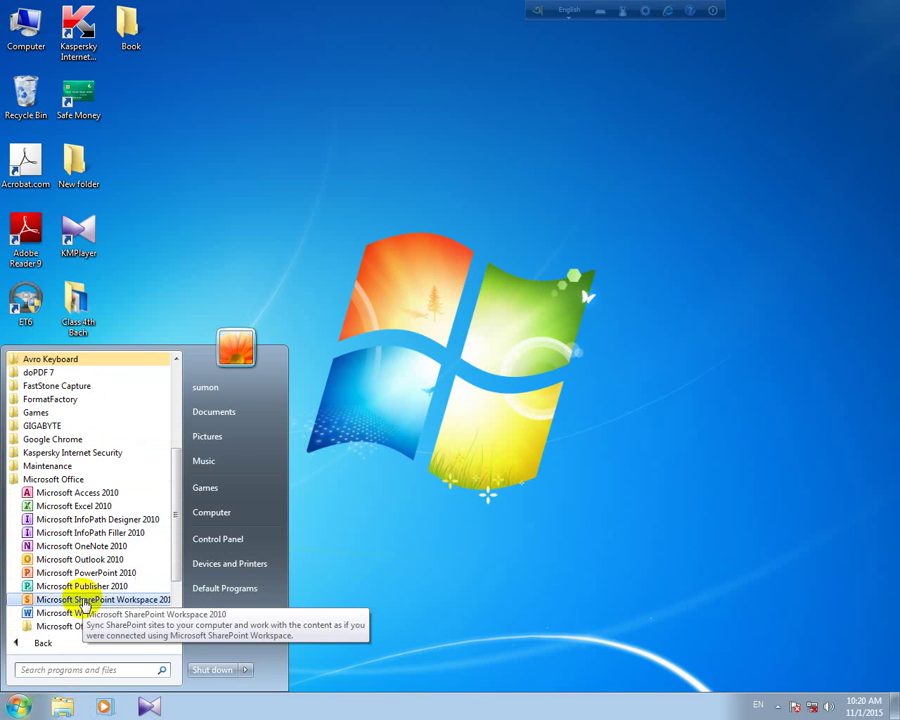
click(74, 611)
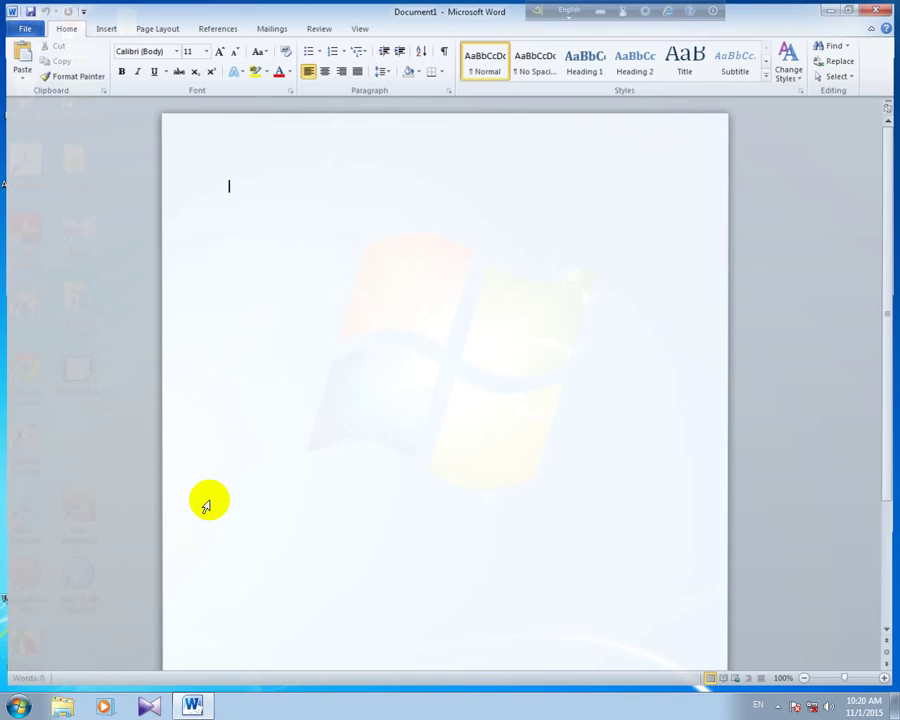
Step: Insert a 3-D pie chart into the blank document
click(110, 31)
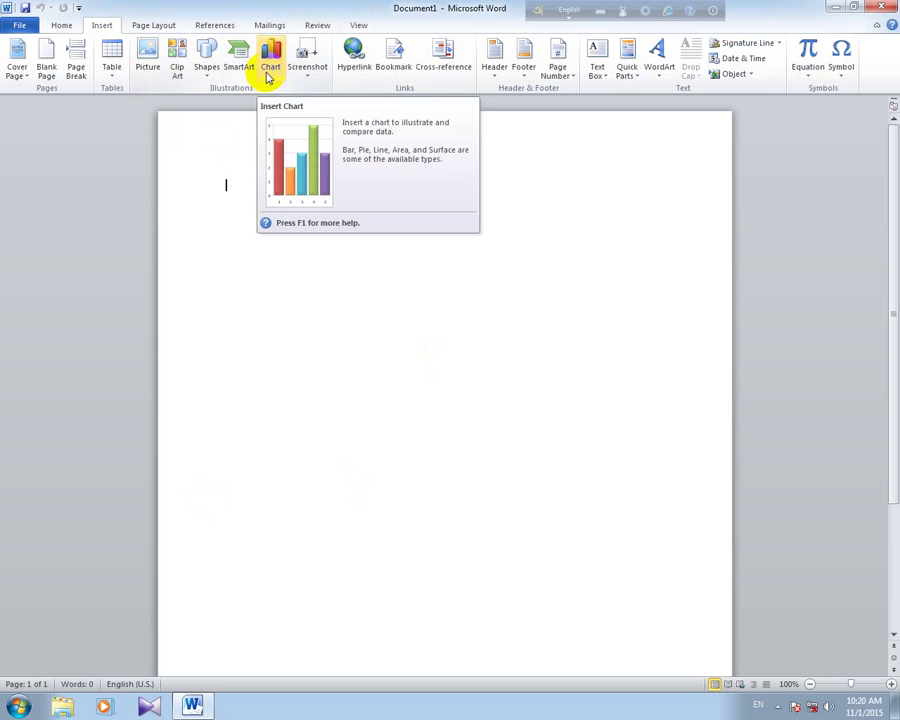
click(267, 76)
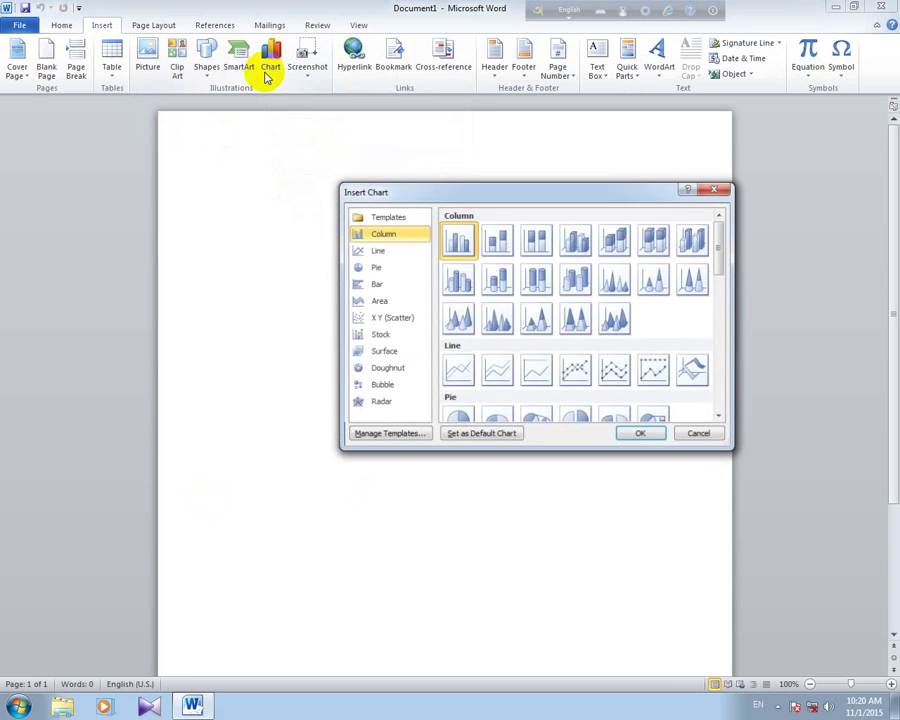
click(377, 250)
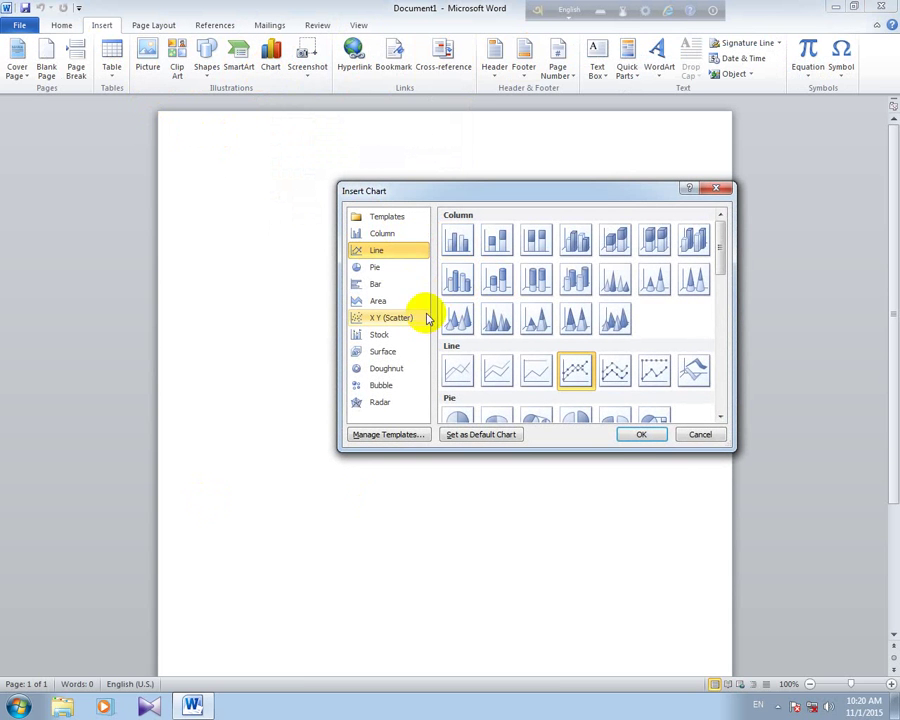
click(408, 235)
click(380, 268)
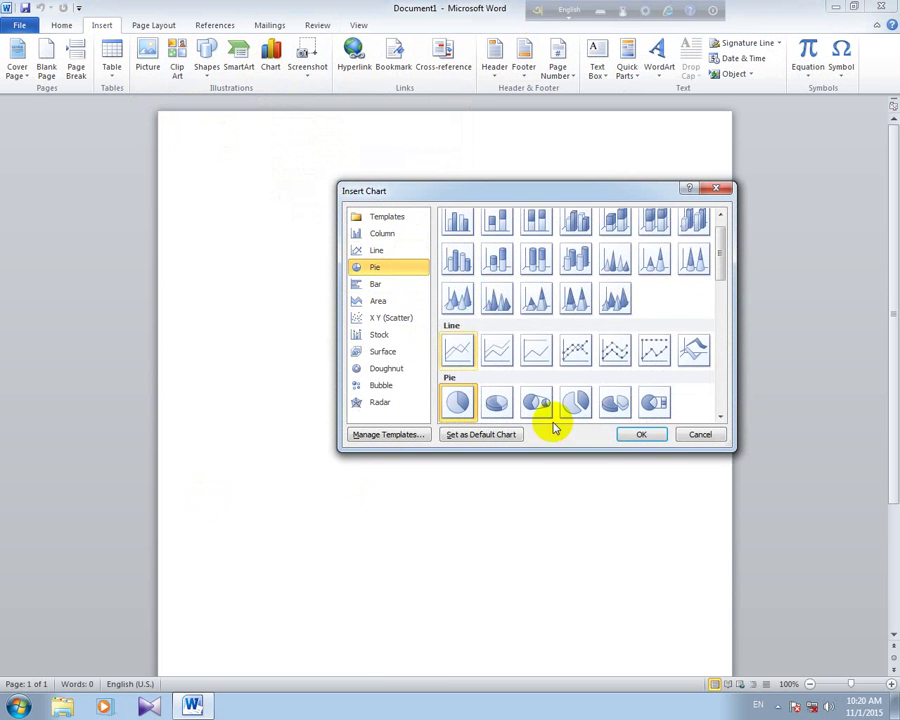
click(497, 401)
click(630, 440)
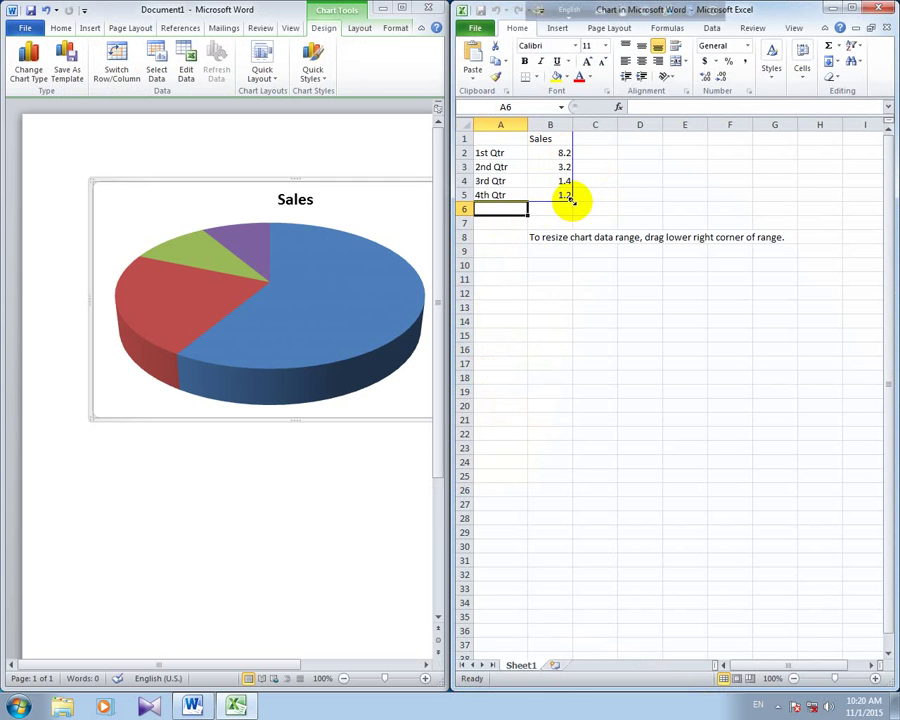
Step: Extend the chart's data range in the sheet to cell F11
drag(573, 199, 707, 202)
drag(720, 250, 752, 284)
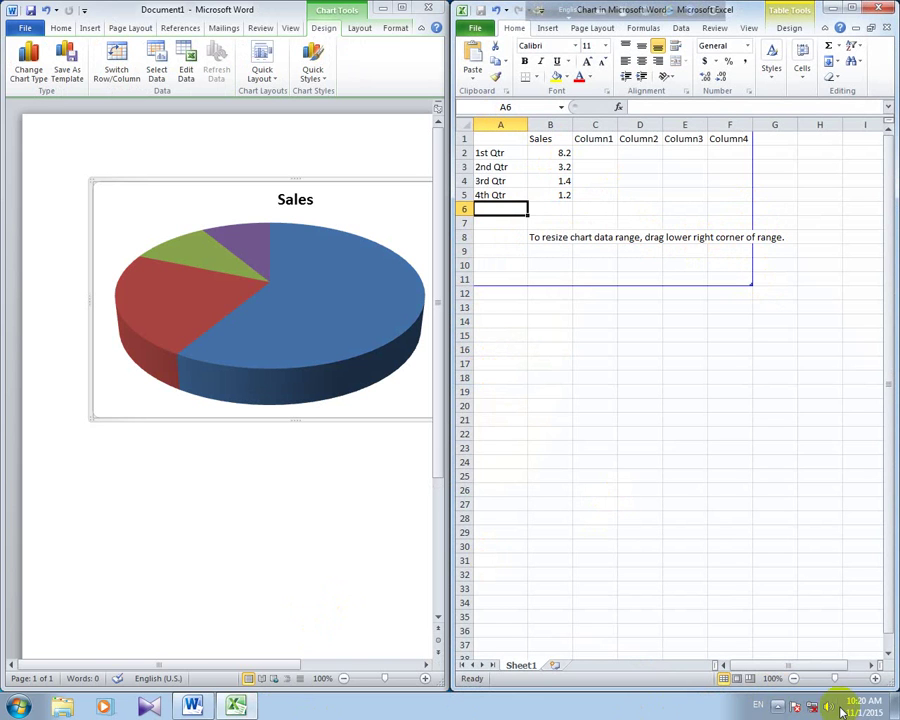
click(778, 705)
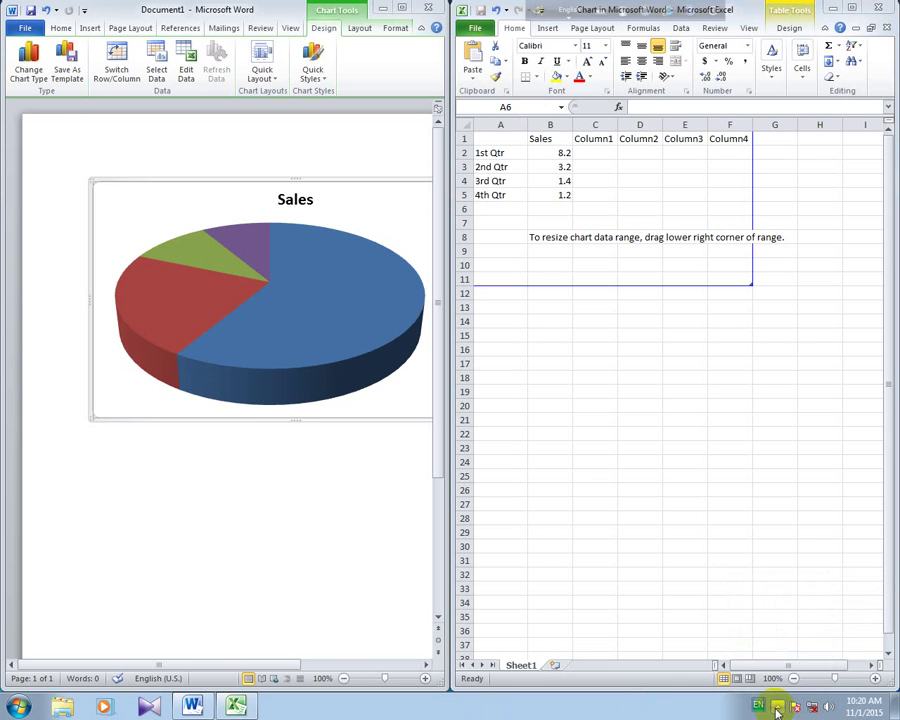
click(778, 707)
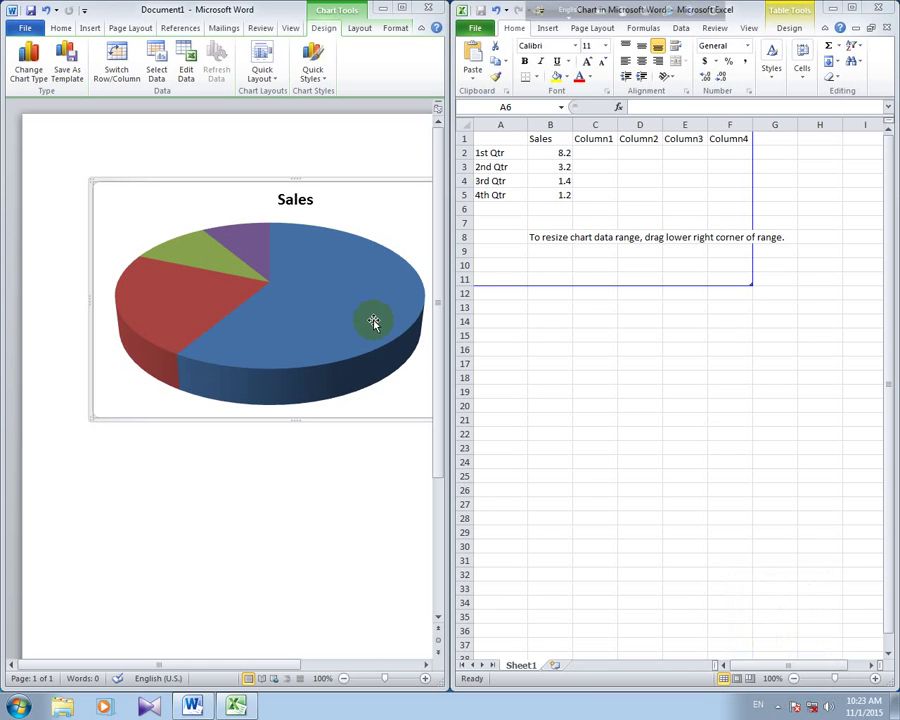
Step: Close the chart's data sheet and delete the pie chart from the document
click(245, 272)
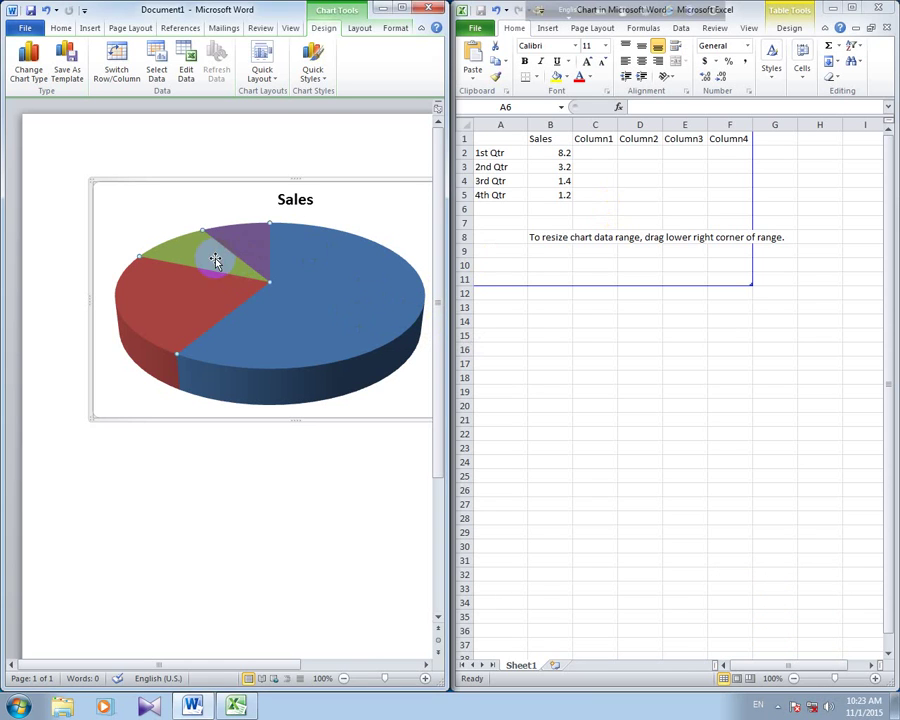
click(182, 284)
mouse_move(416, 302)
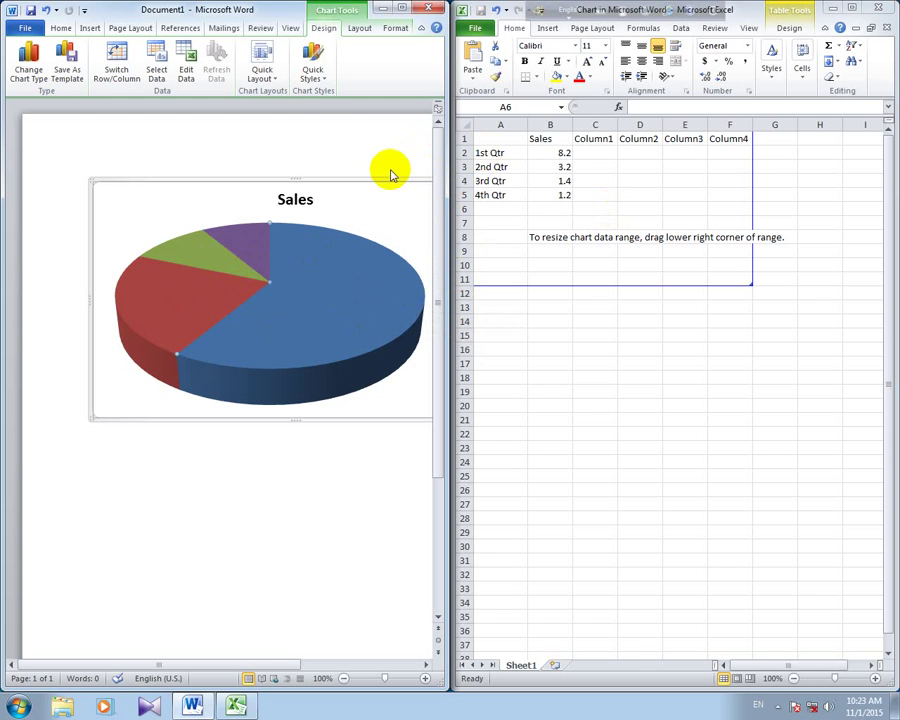
click(860, 33)
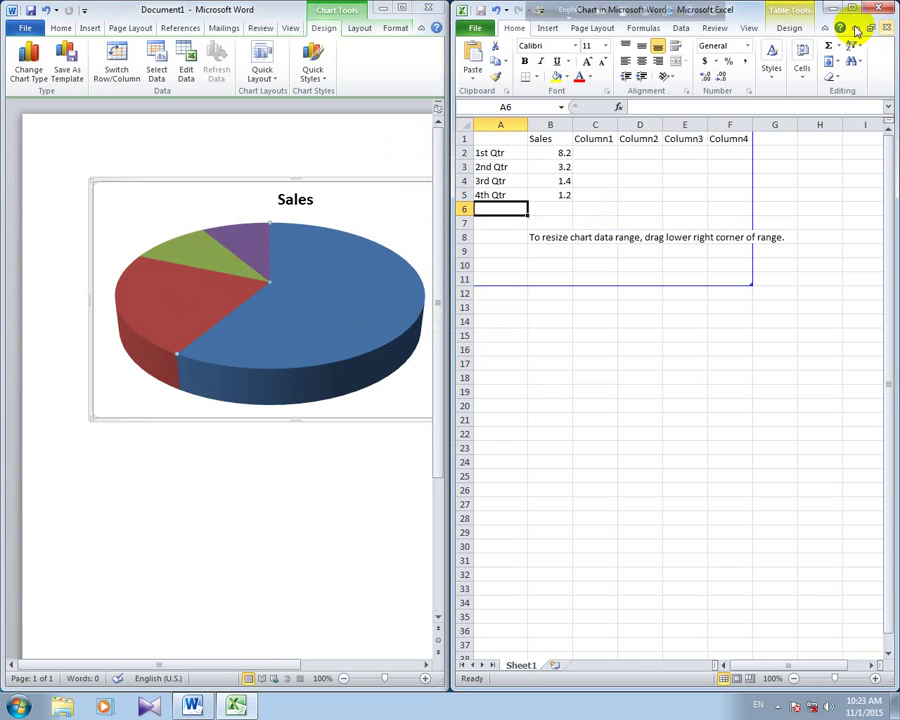
click(878, 8)
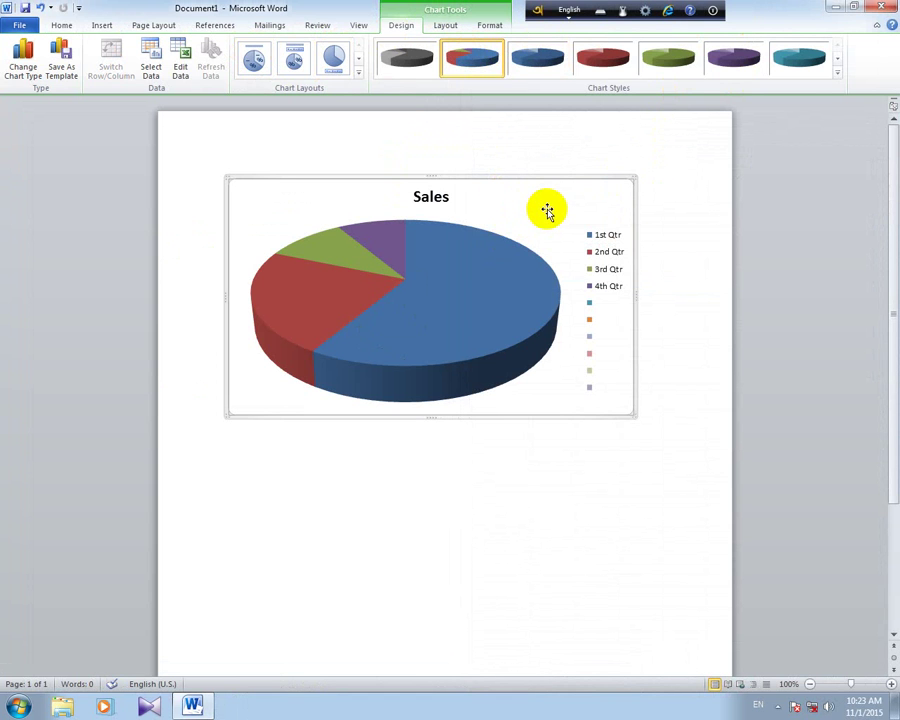
key(Delete)
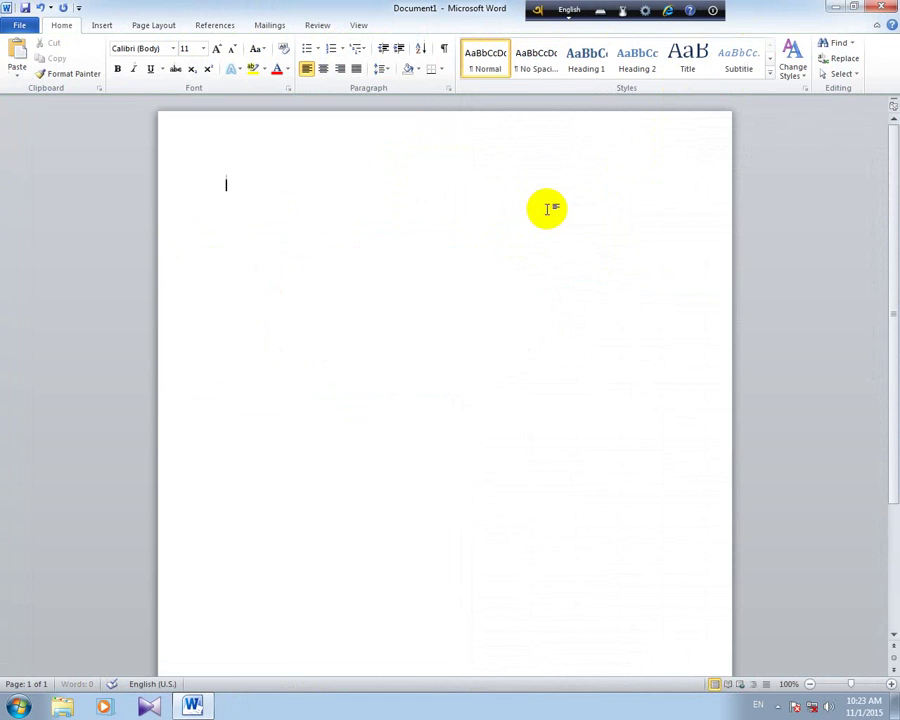
Step: Look through the Radar, Column and Line chart types, and insert a new Sales pie chart in the 3-D style
click(103, 25)
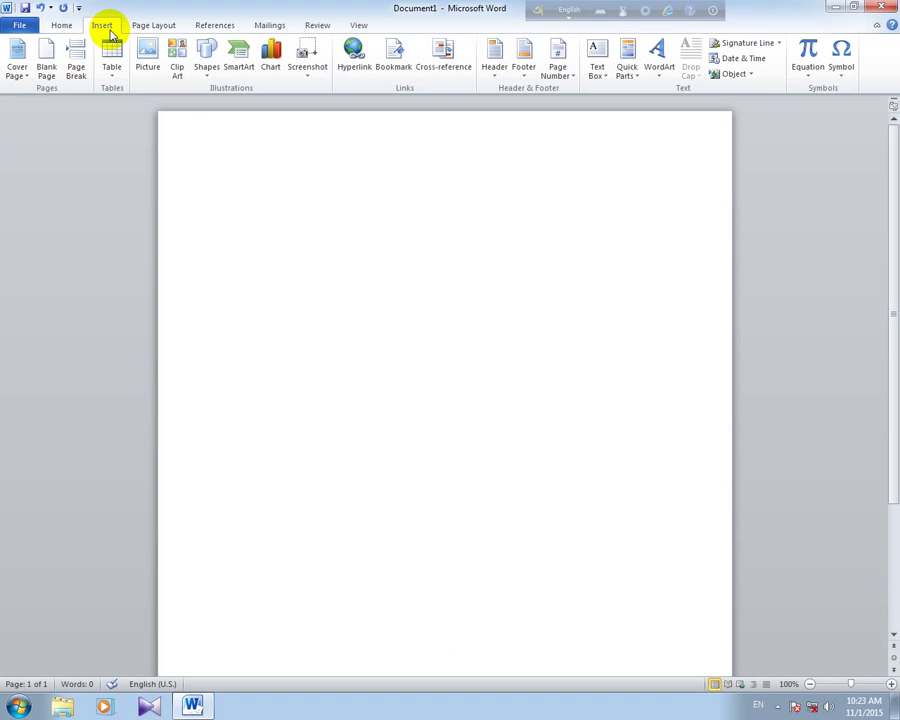
click(272, 78)
drag(432, 184, 346, 141)
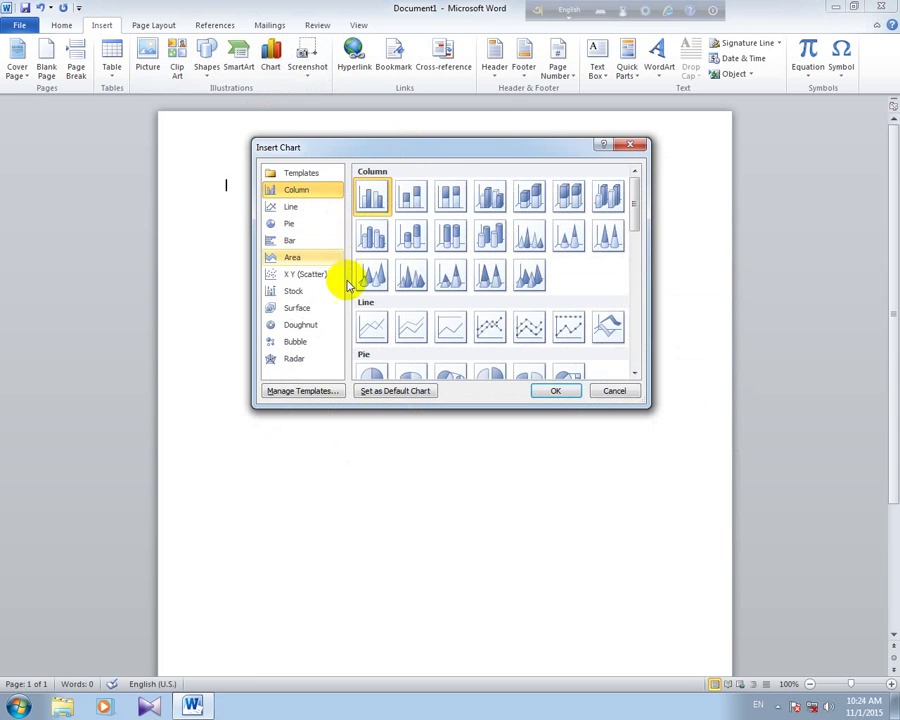
click(295, 359)
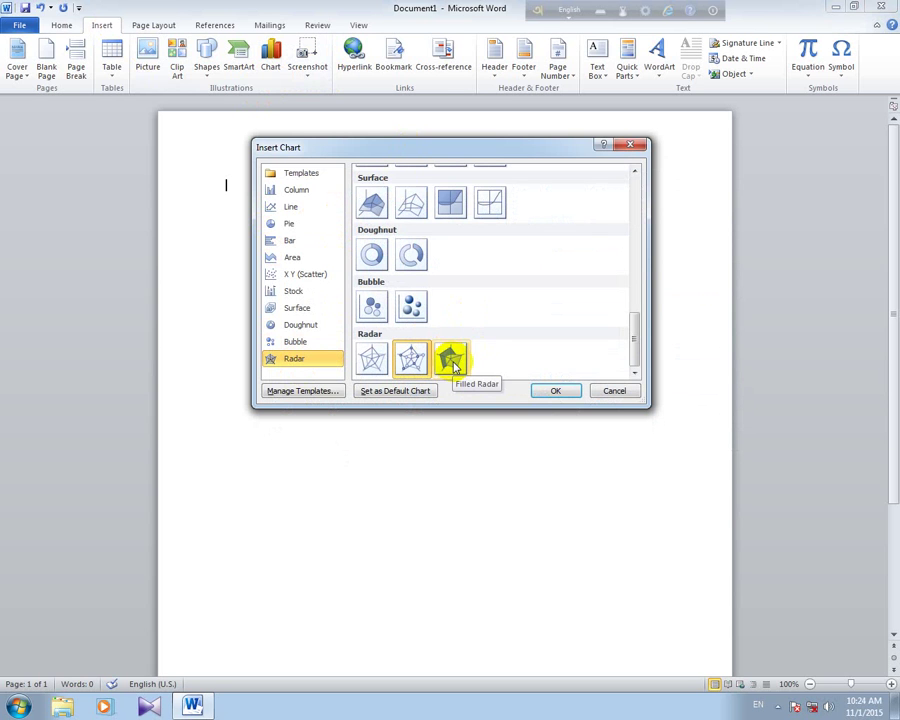
click(297, 192)
click(299, 209)
click(288, 225)
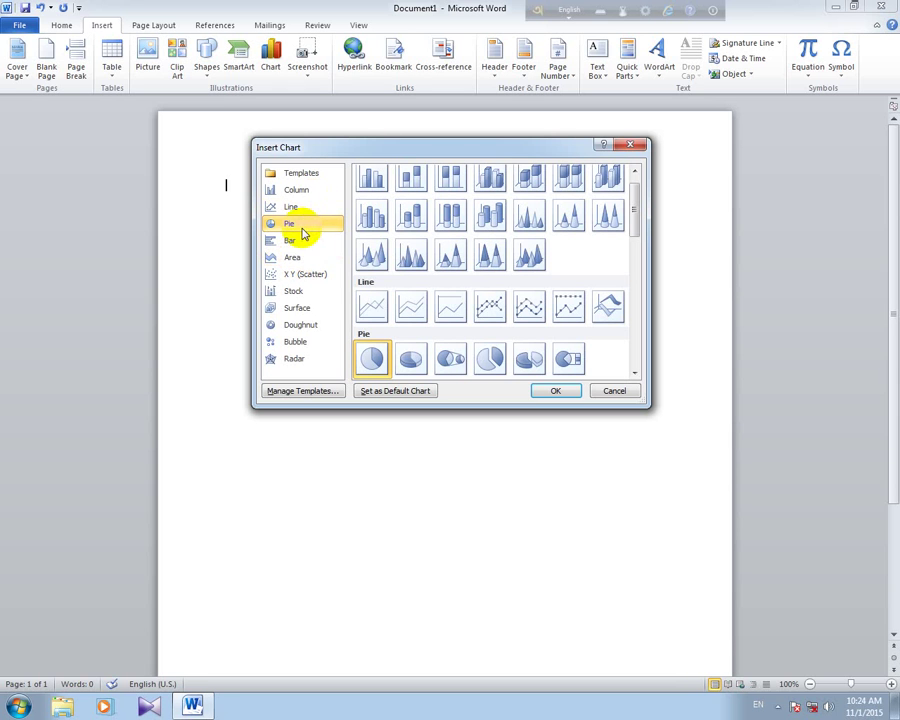
click(408, 358)
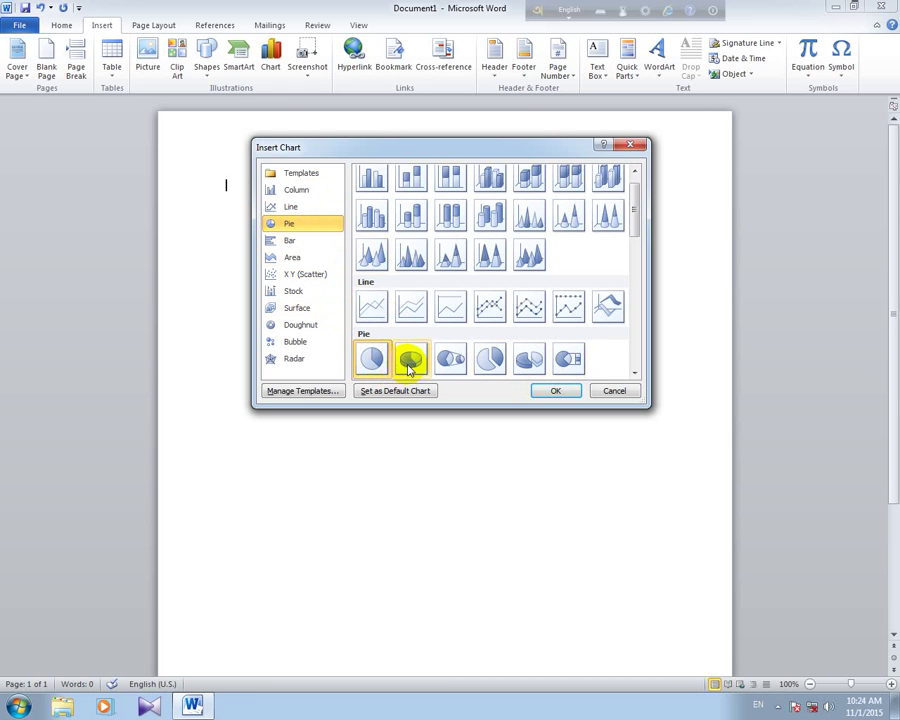
click(559, 392)
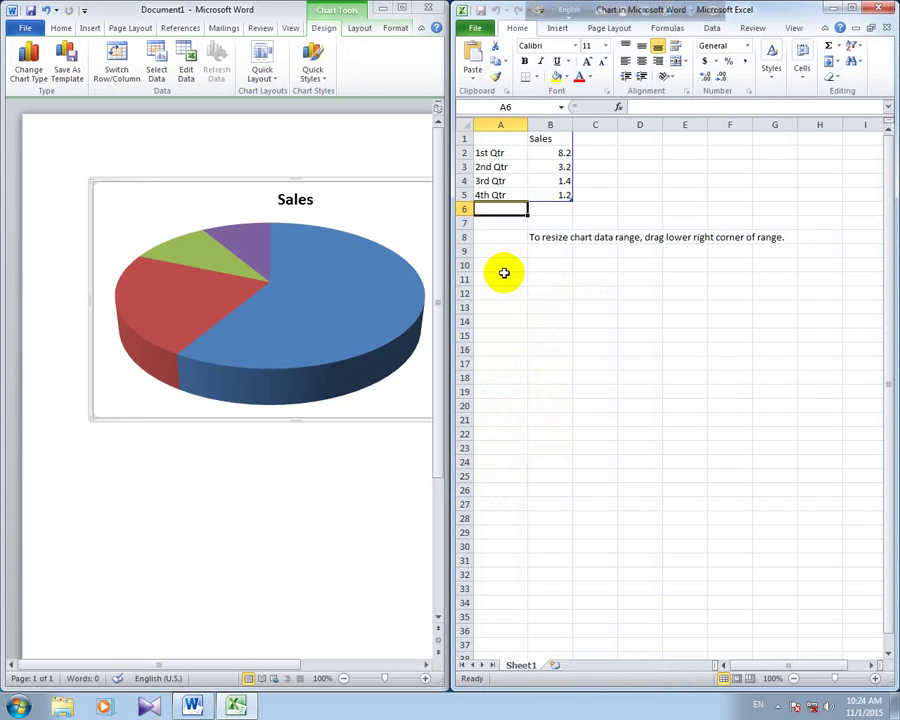
Step: Extend the chart's data range down to row 7, keeping it within columns A and B
click(249, 321)
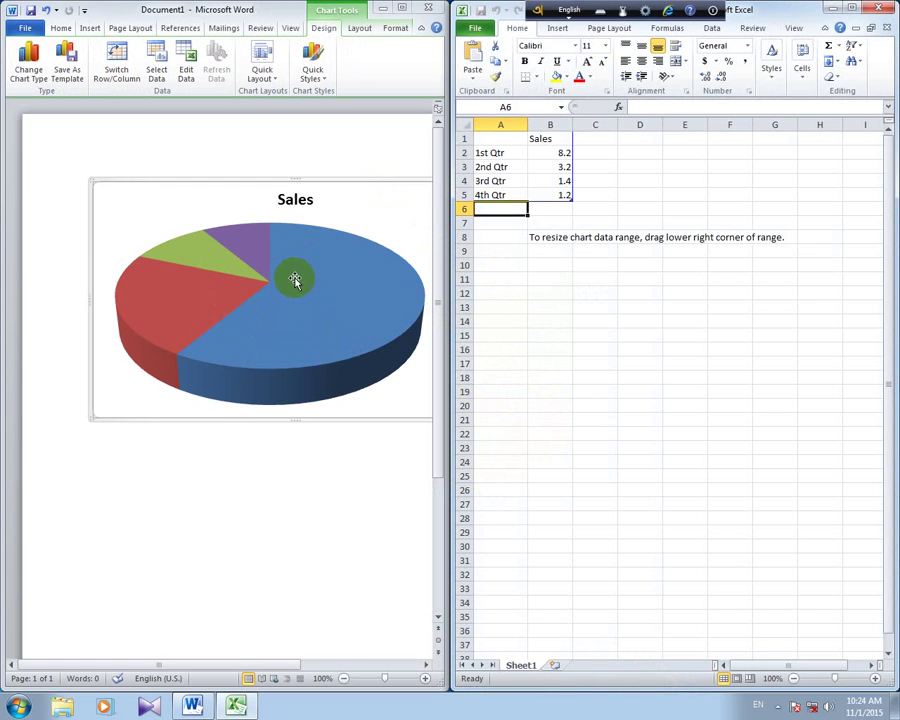
click(494, 153)
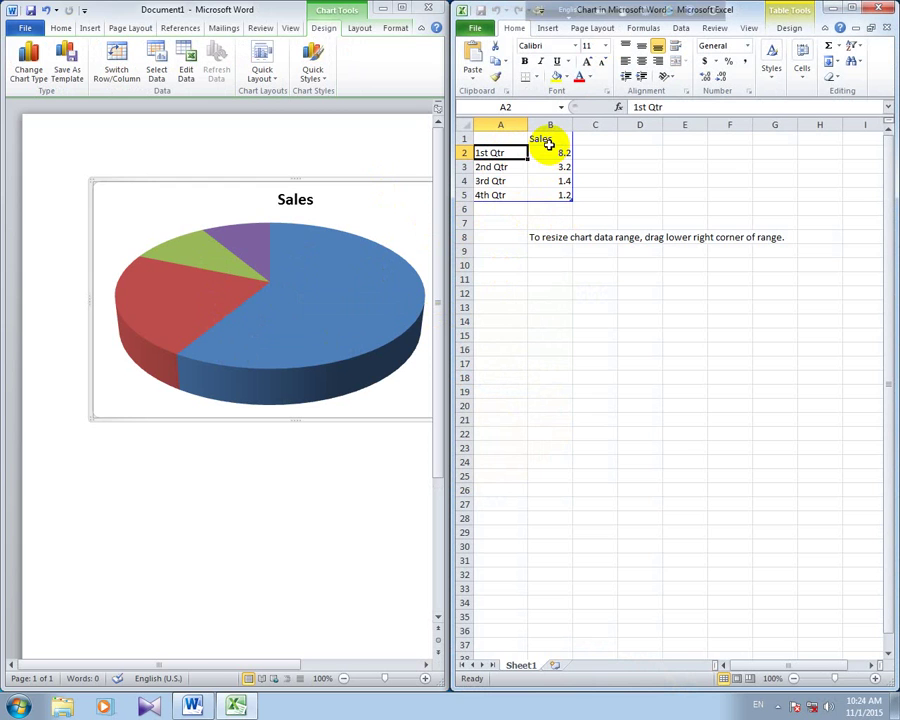
click(495, 181)
click(498, 193)
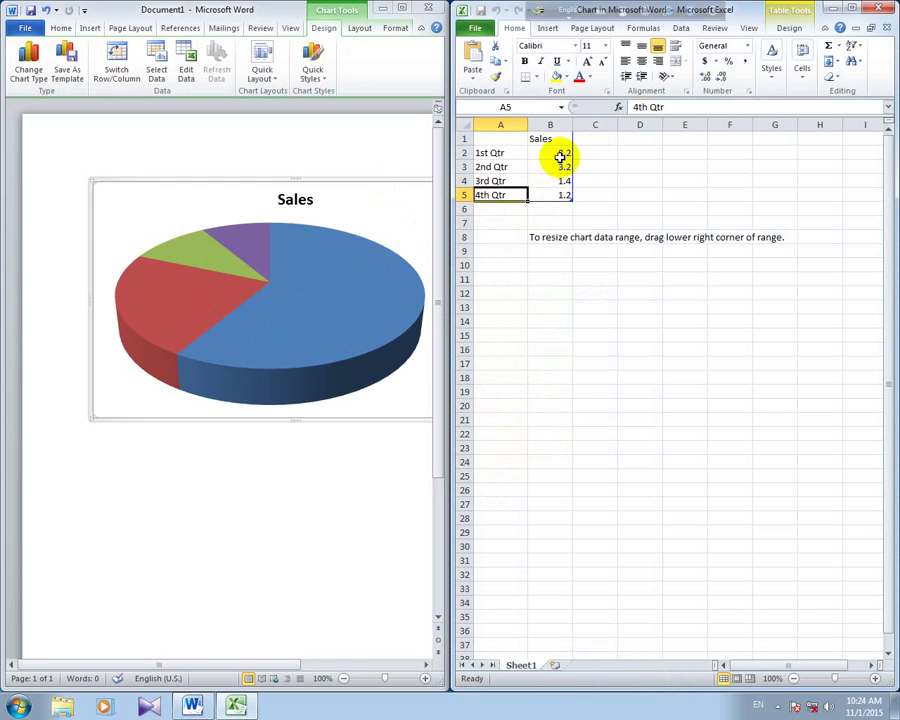
click(562, 155)
drag(569, 198, 576, 235)
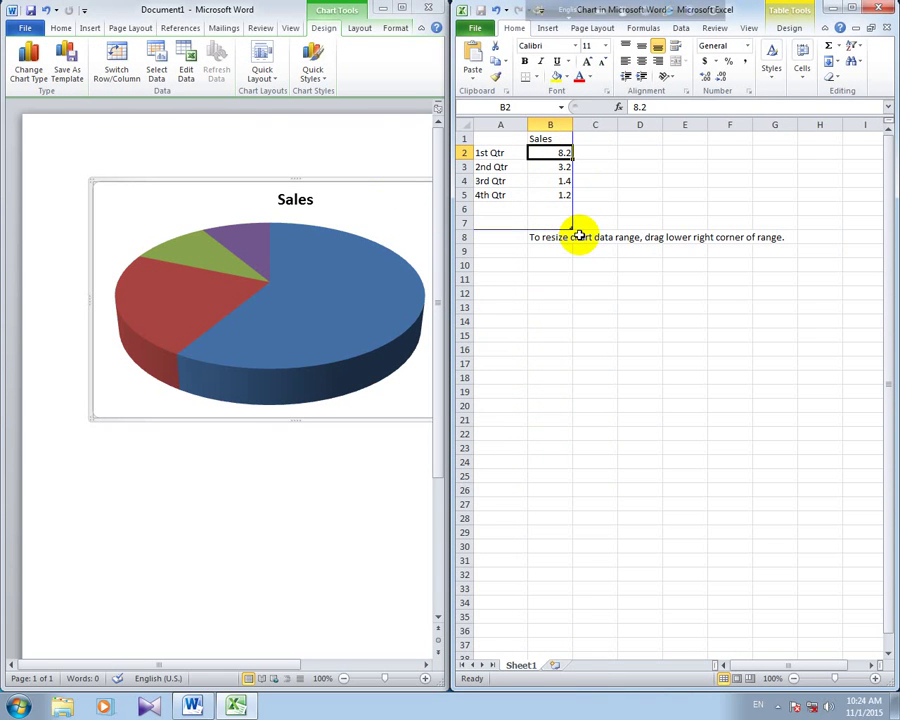
Step: Replace the first three quarter labels in A2 to A4 with Dhaka, Rajshahi and Bogra
click(490, 154)
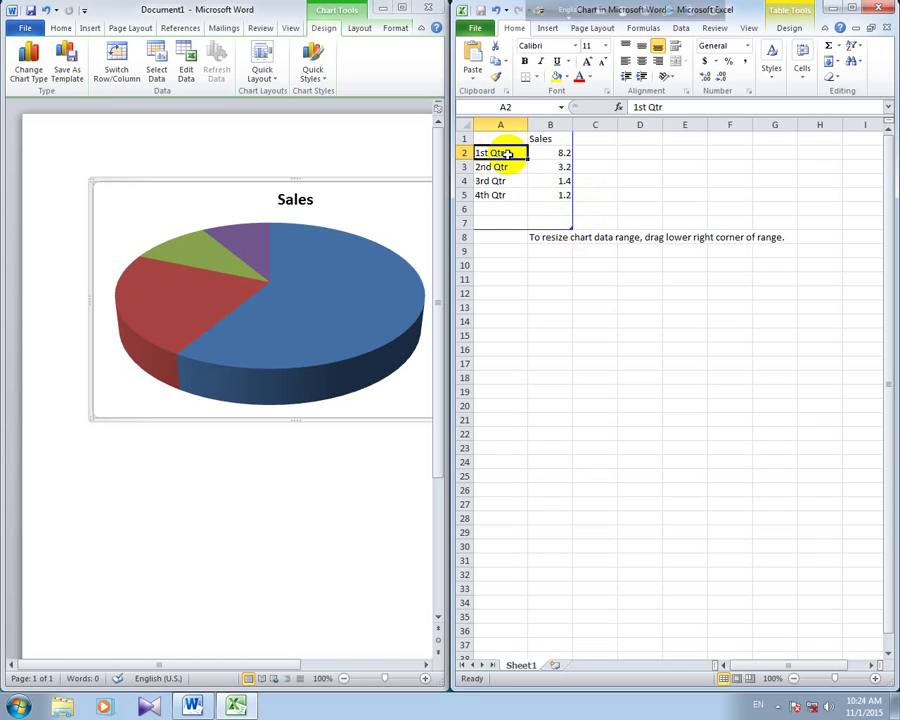
text(Dhaka)
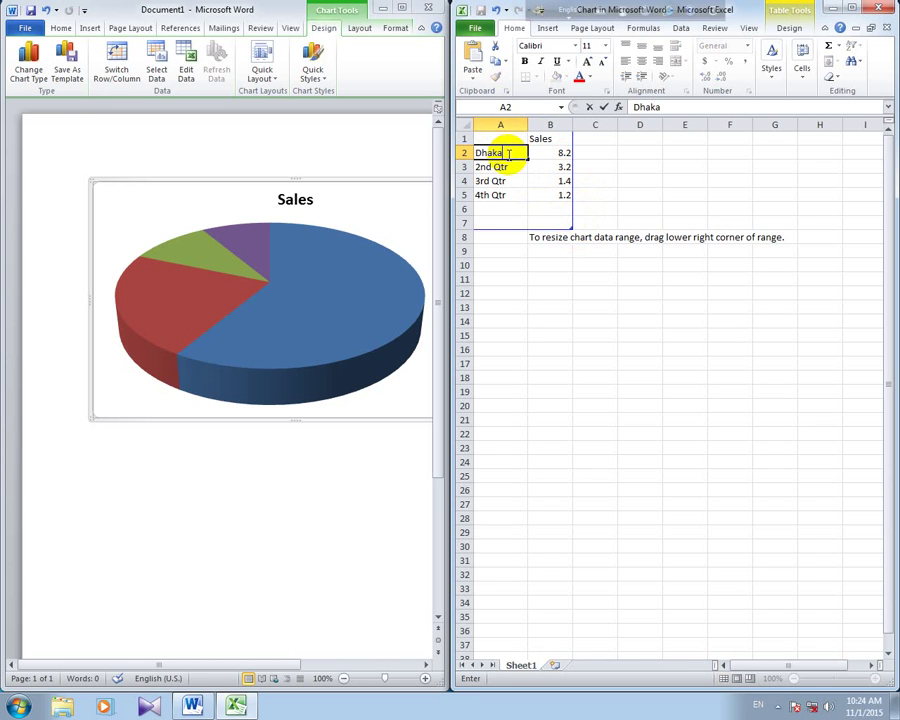
key(Return)
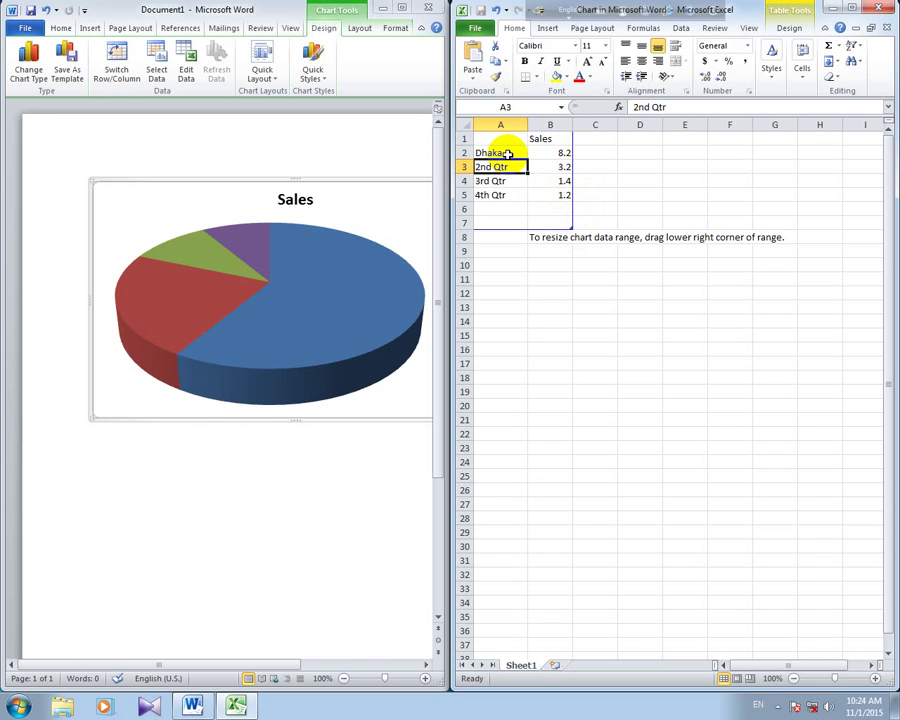
text(Rajah)
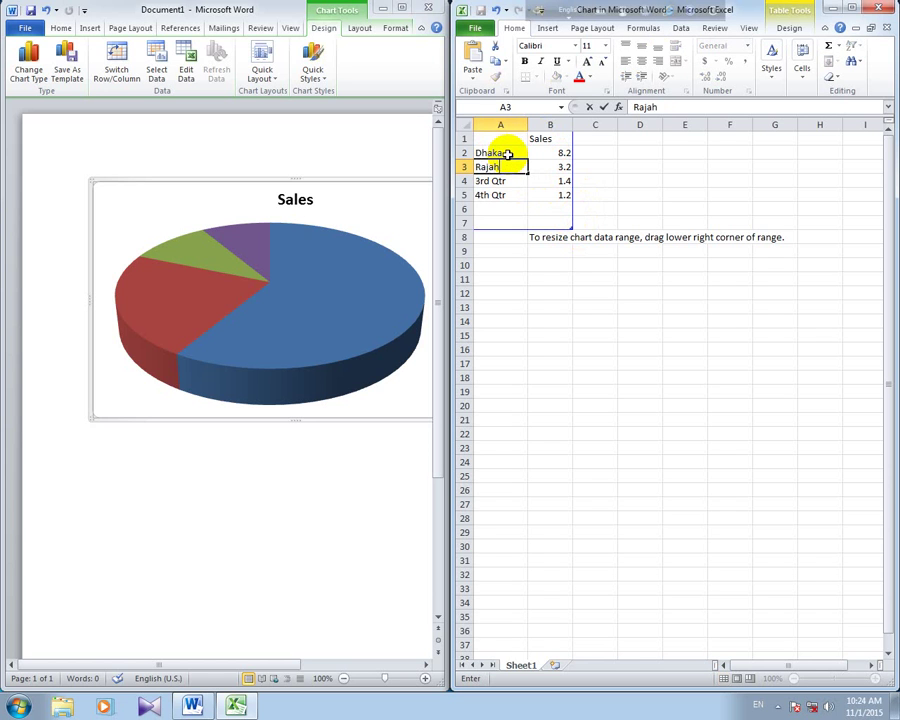
key(BackSpace)
text(hahi)
key(Return)
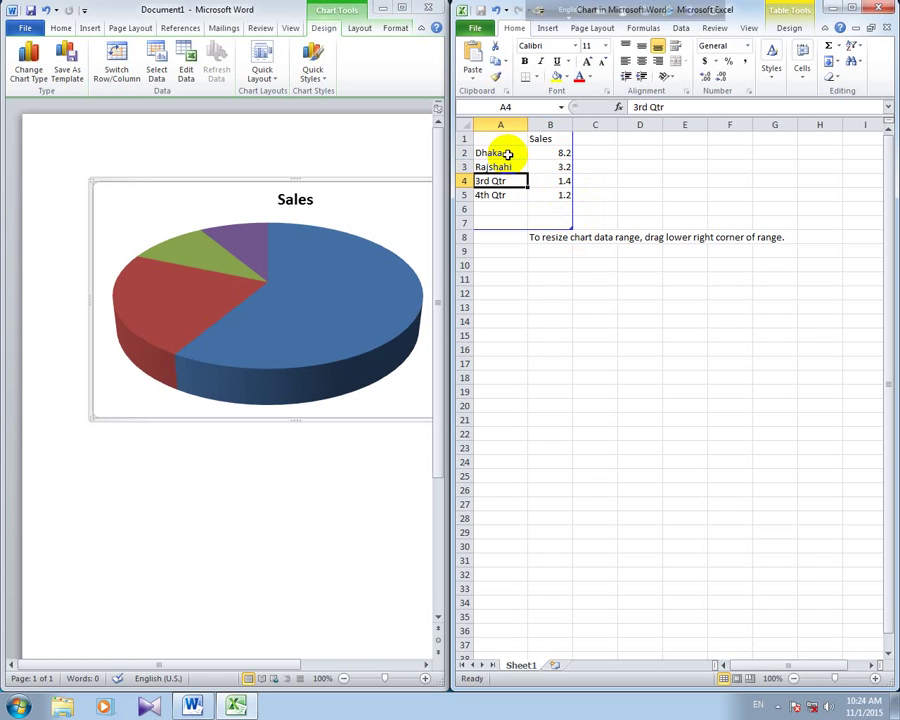
text(Bogra)
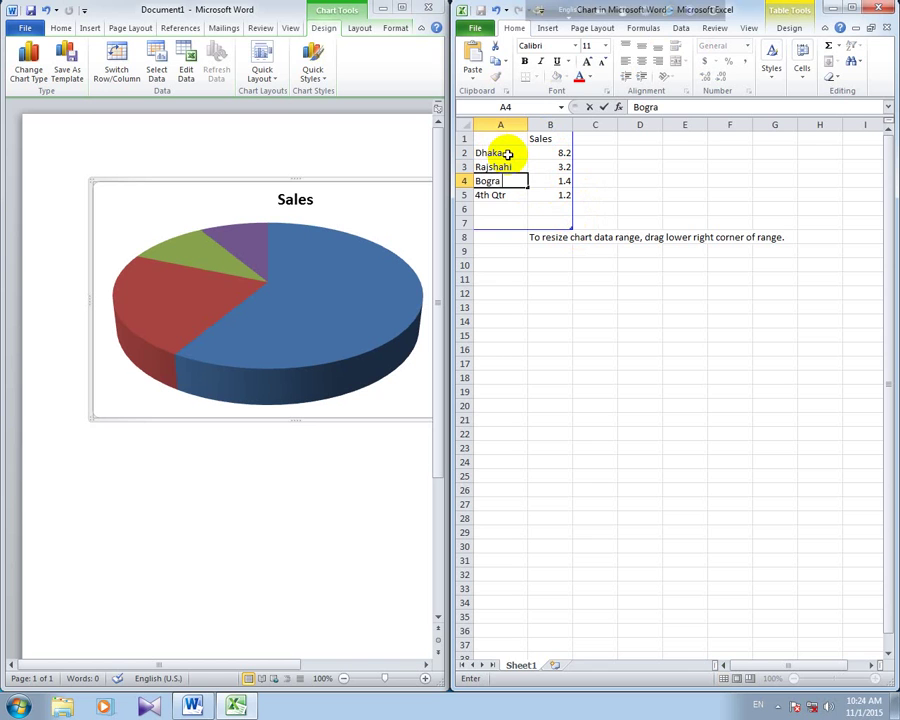
key(Return)
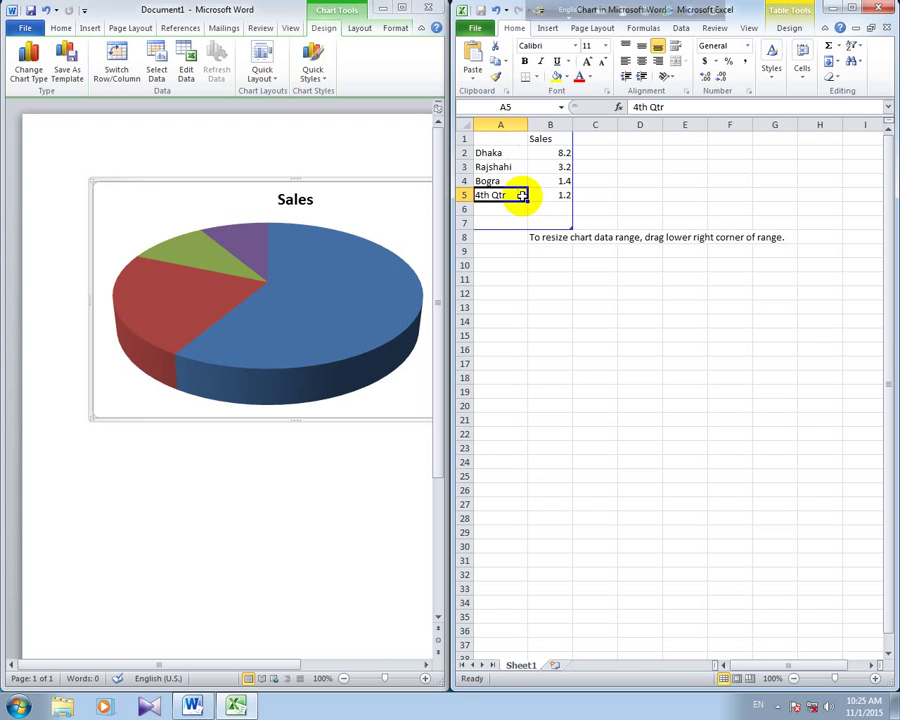
Step: Set the Sales value for Dhaka in cell B2 to 102
click(548, 152)
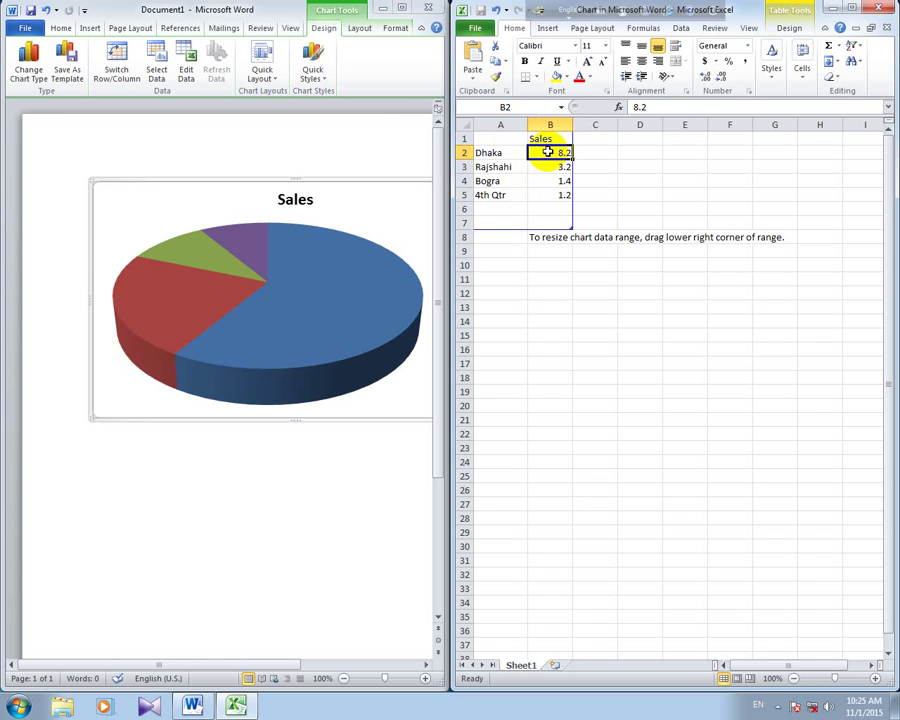
text(102)
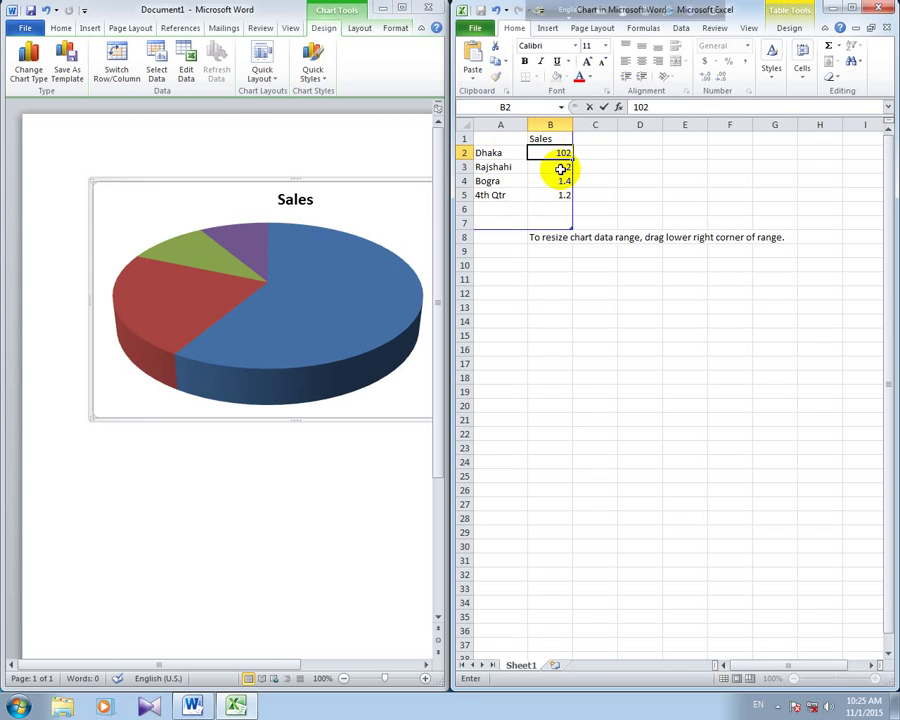
key(Return)
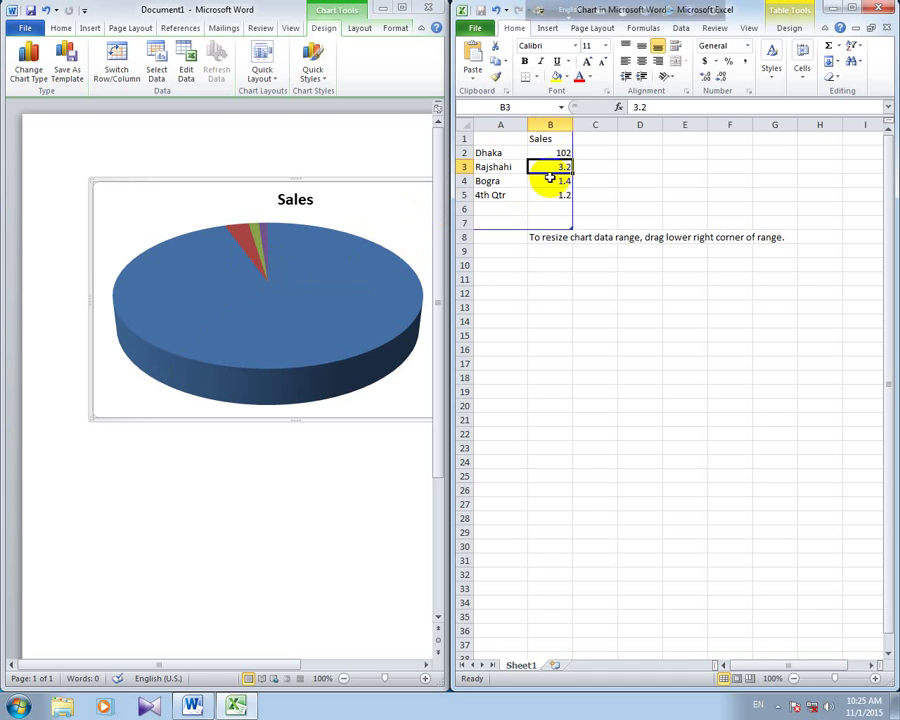
Step: Set the Sales values in cells B3, B4 and B5 to 150, 135 and 111.5
text(150)
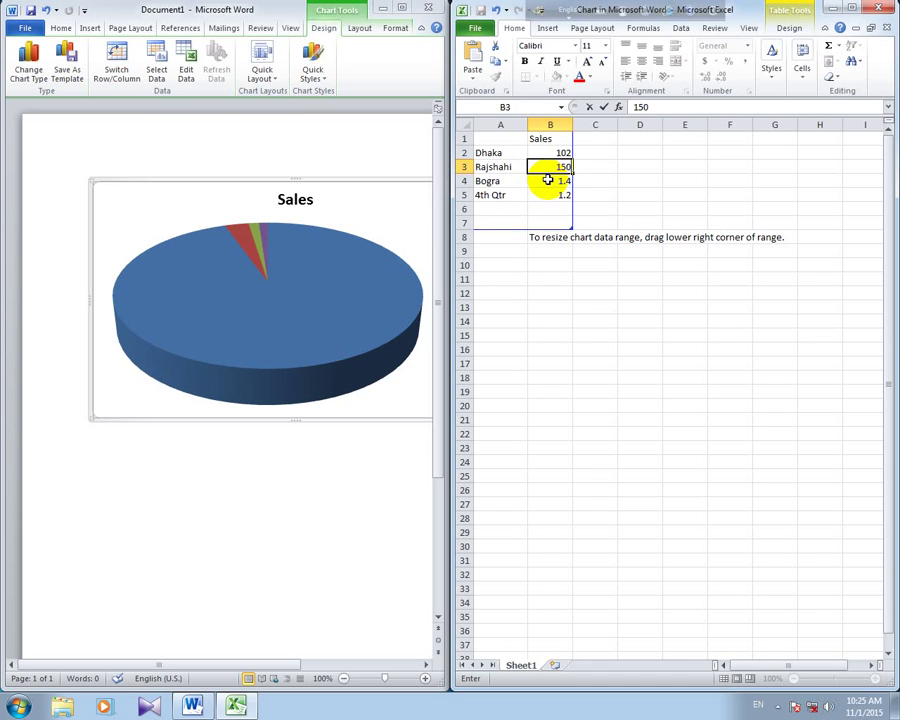
key(Return)
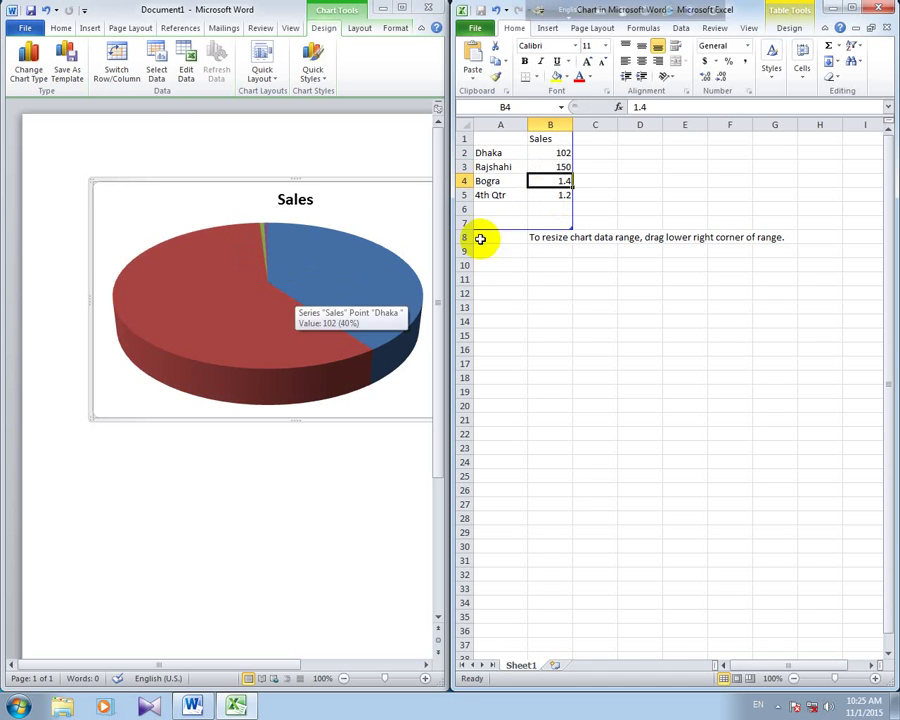
text(135)
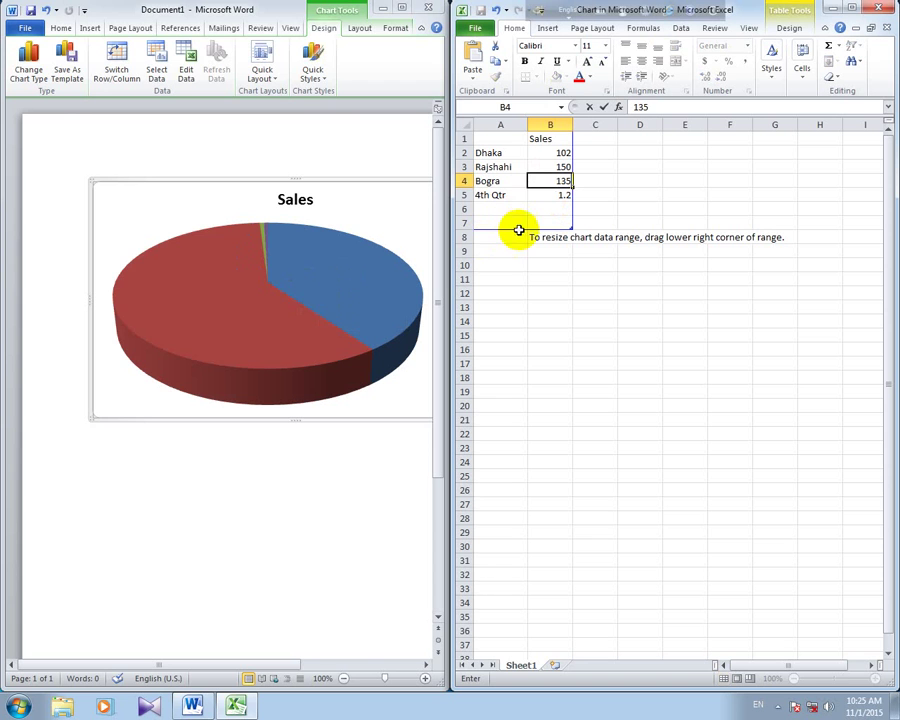
key(Return)
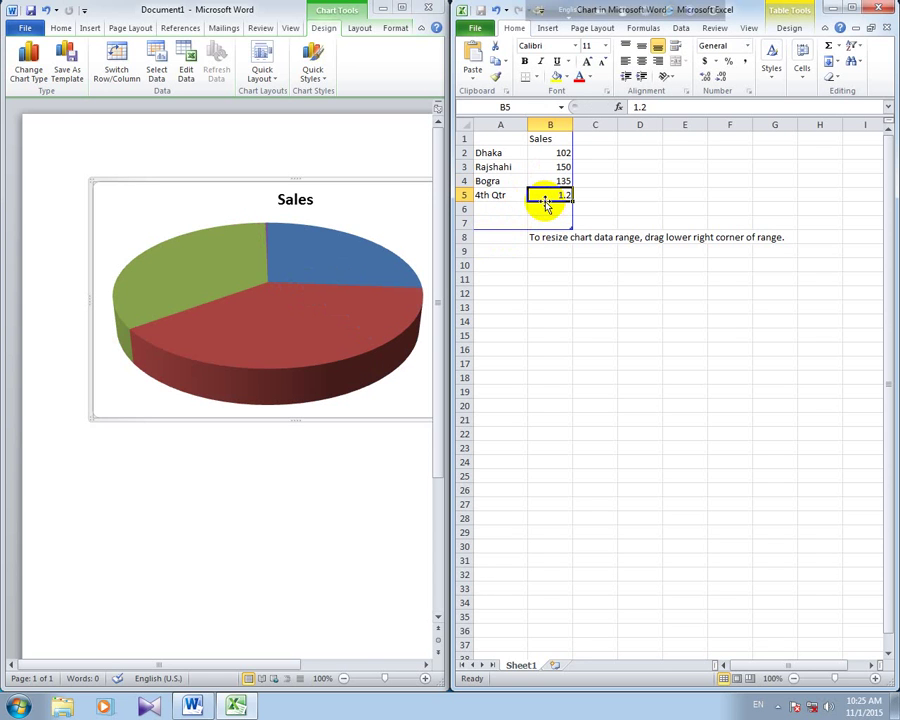
text(111.)
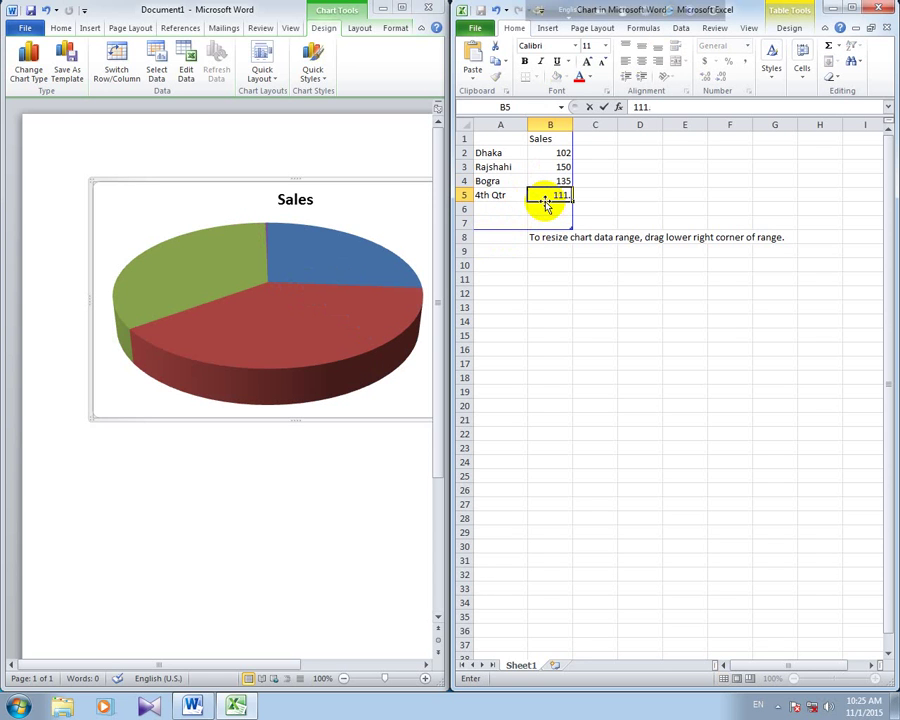
text(5)
click(598, 320)
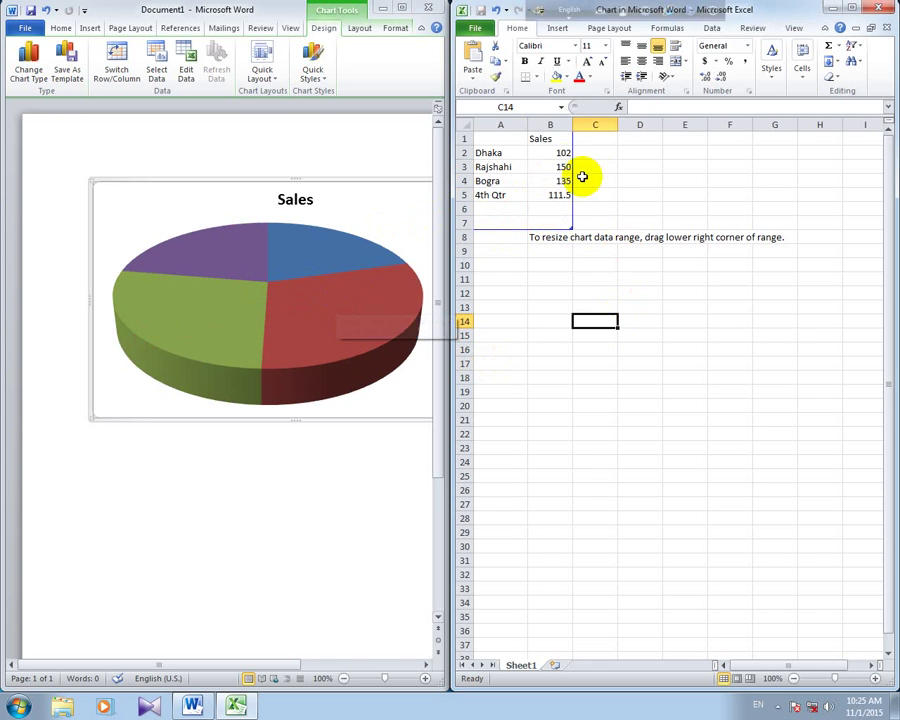
Step: Replace the Sales values in cells B2 to B5 with 10, 10, 15 and 19
click(563, 153)
mouse_move(361, 279)
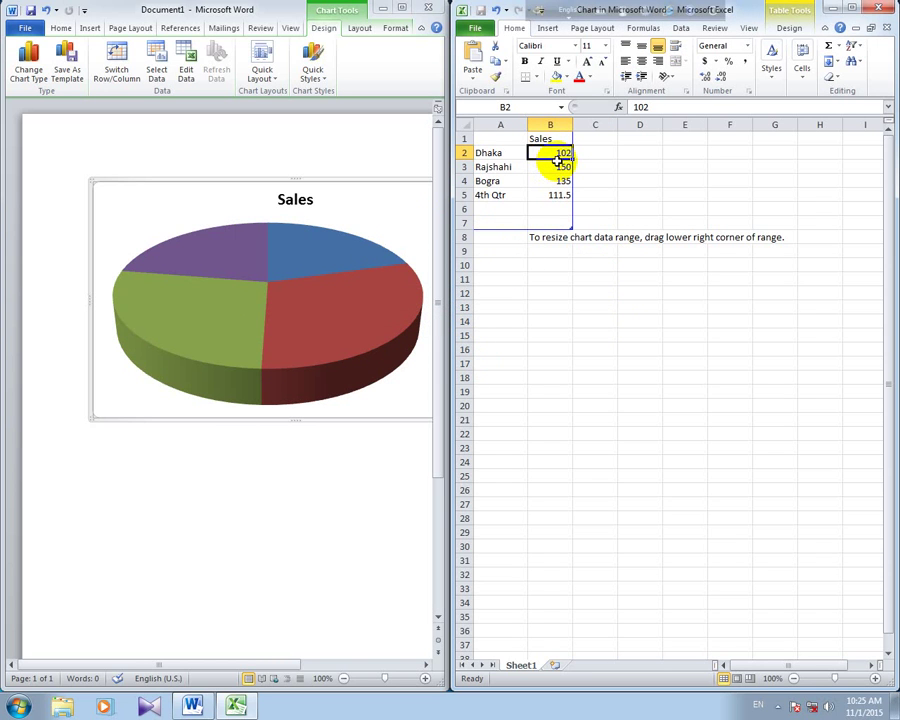
text(10)
click(595, 194)
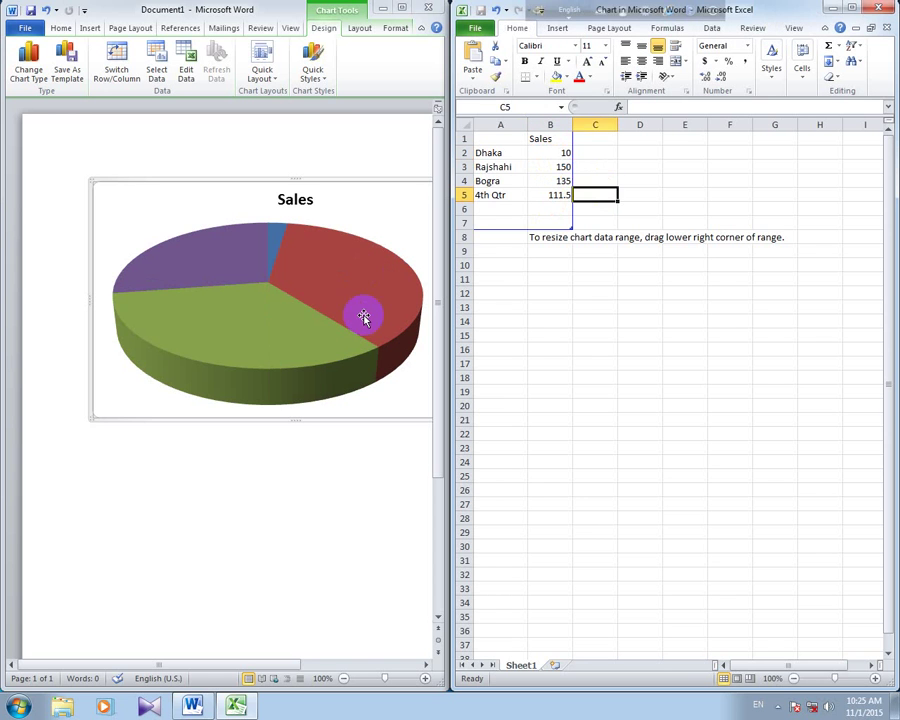
click(563, 167)
text(10)
click(556, 181)
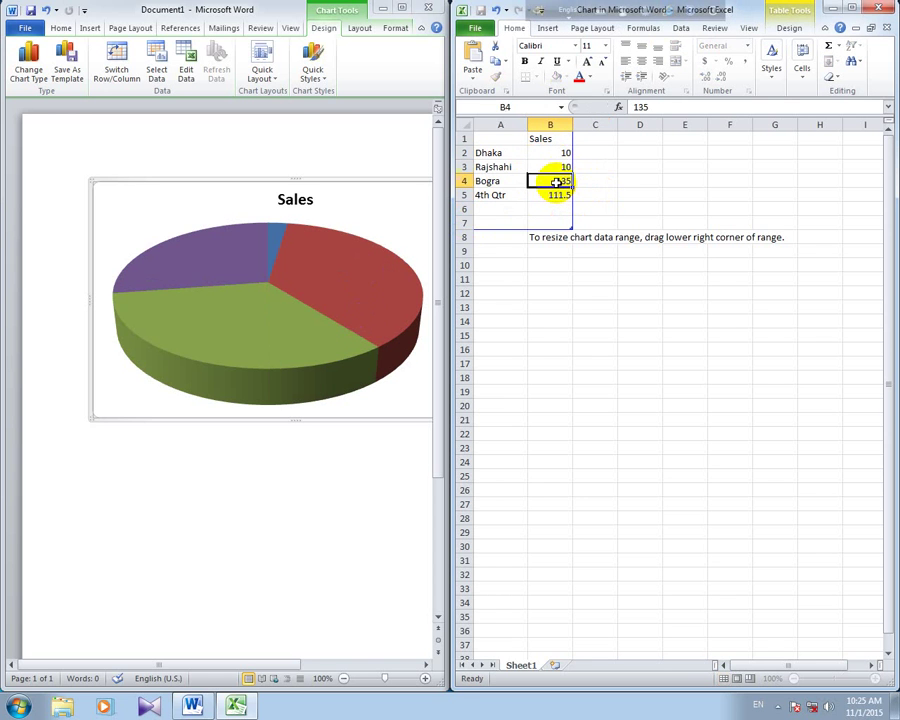
text(15)
click(556, 195)
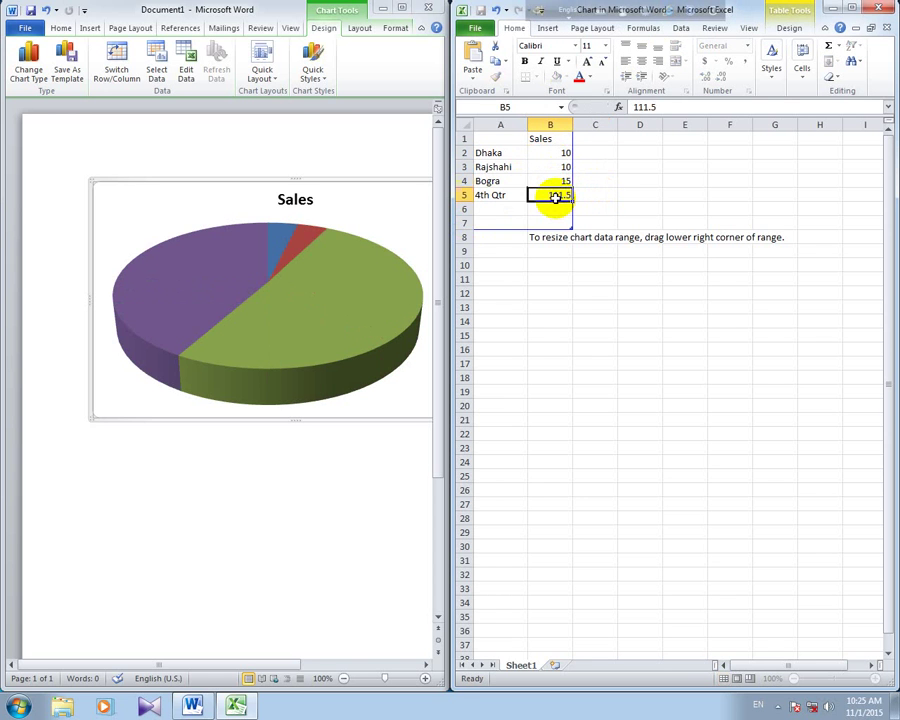
text(19)
click(625, 222)
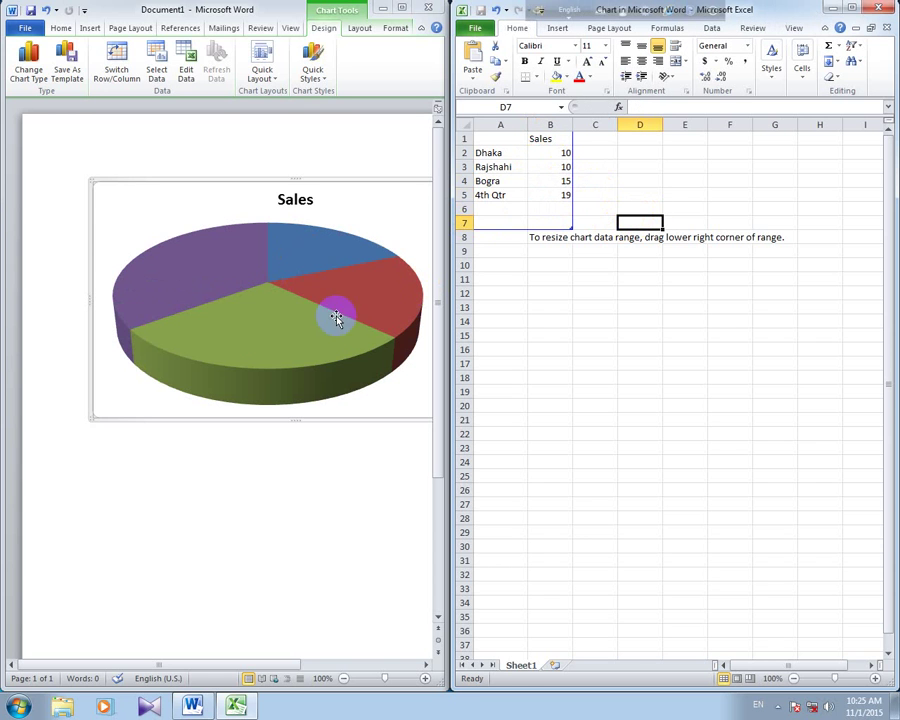
mouse_move(315, 295)
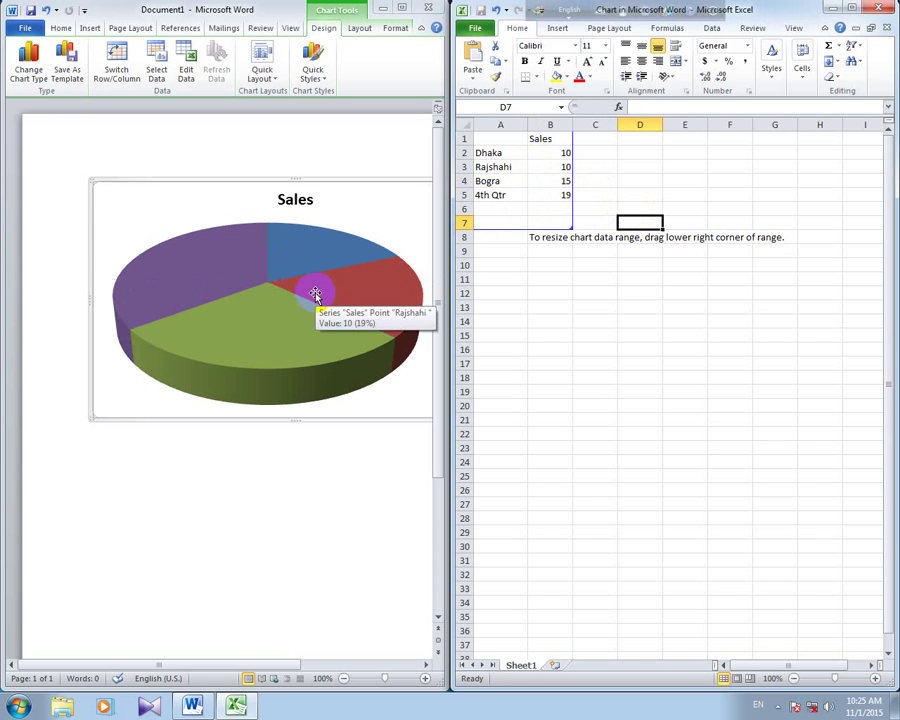
click(495, 195)
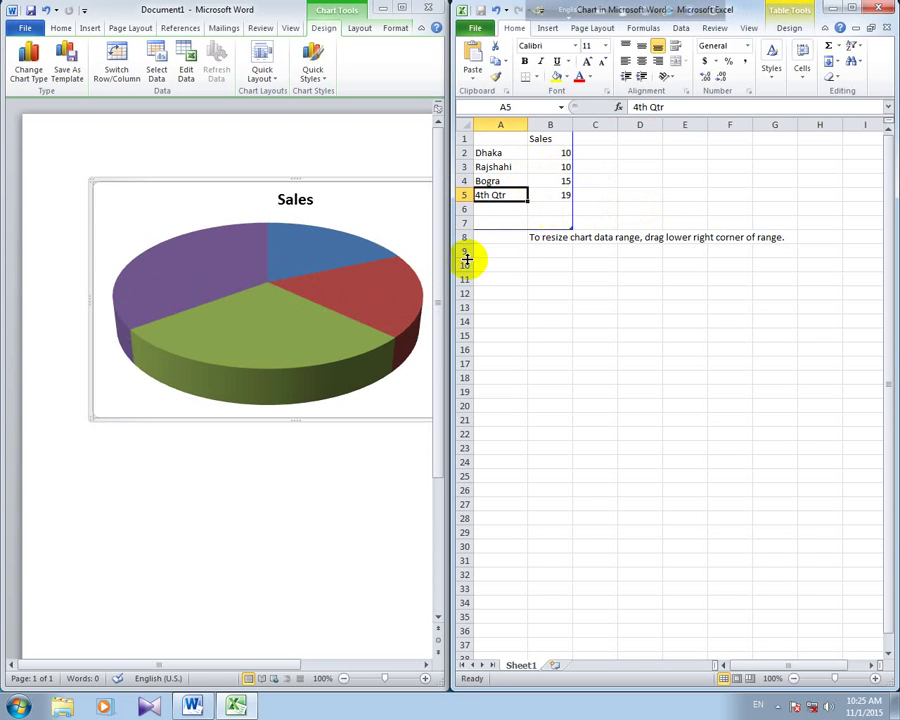
Step: Change the Sales values in cells B2 to B5 to 102, 88, 55 and 44
click(557, 153)
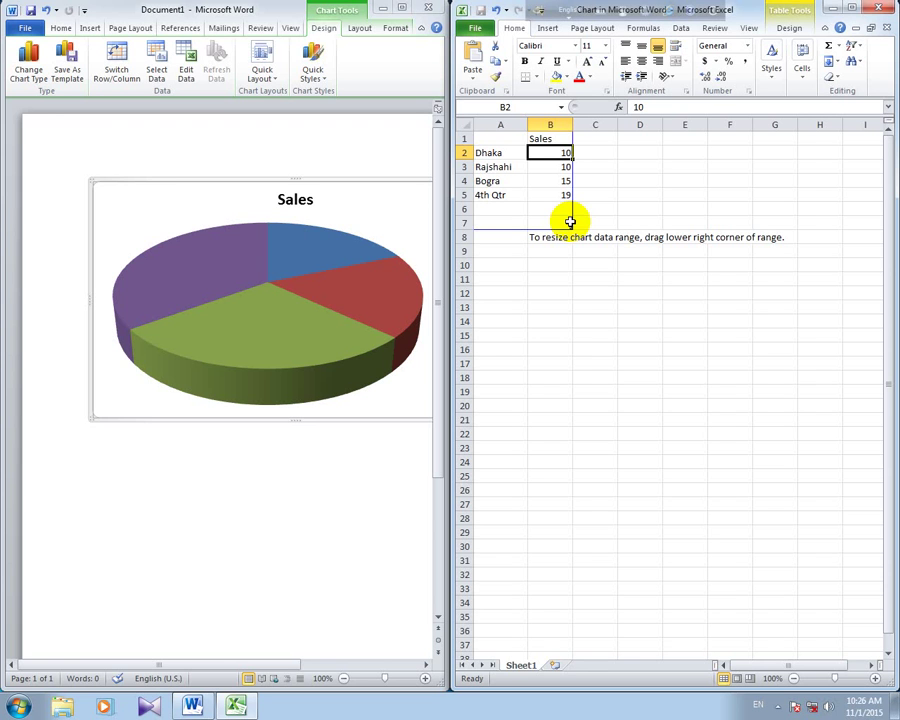
text(102)
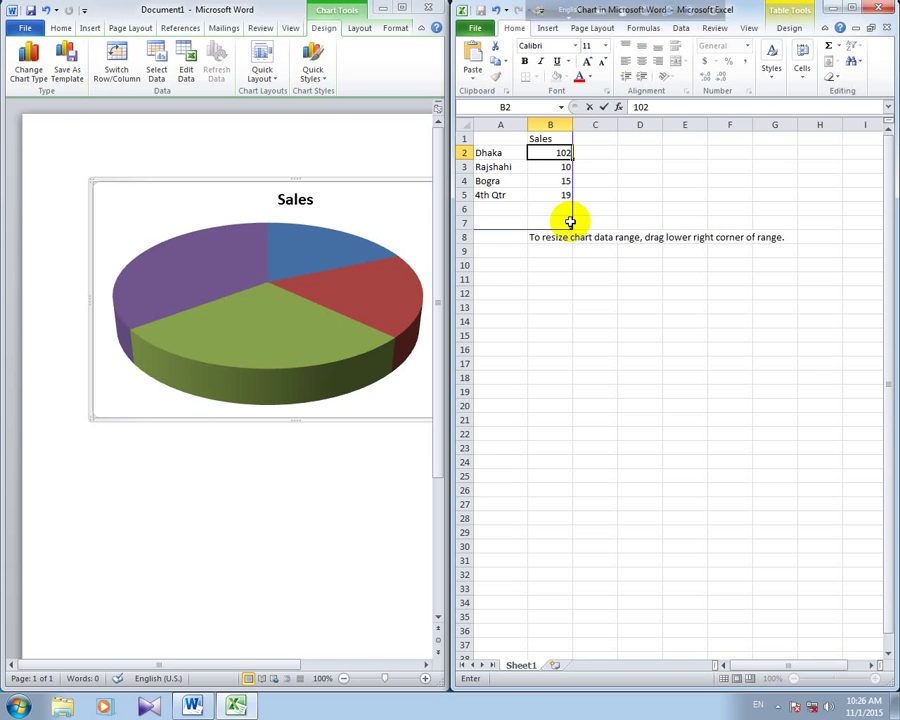
click(552, 167)
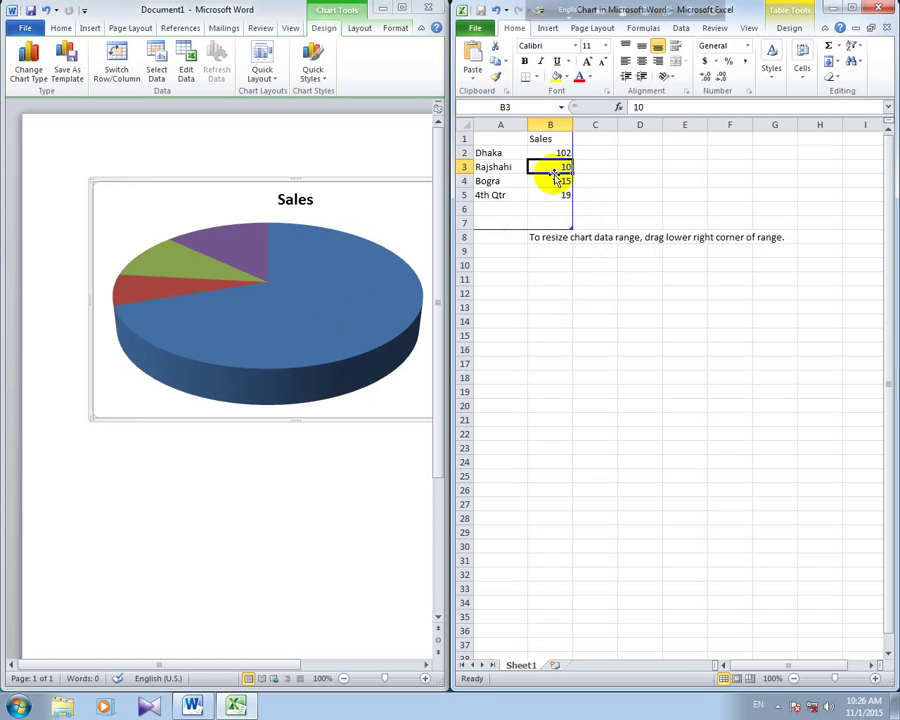
text(88)
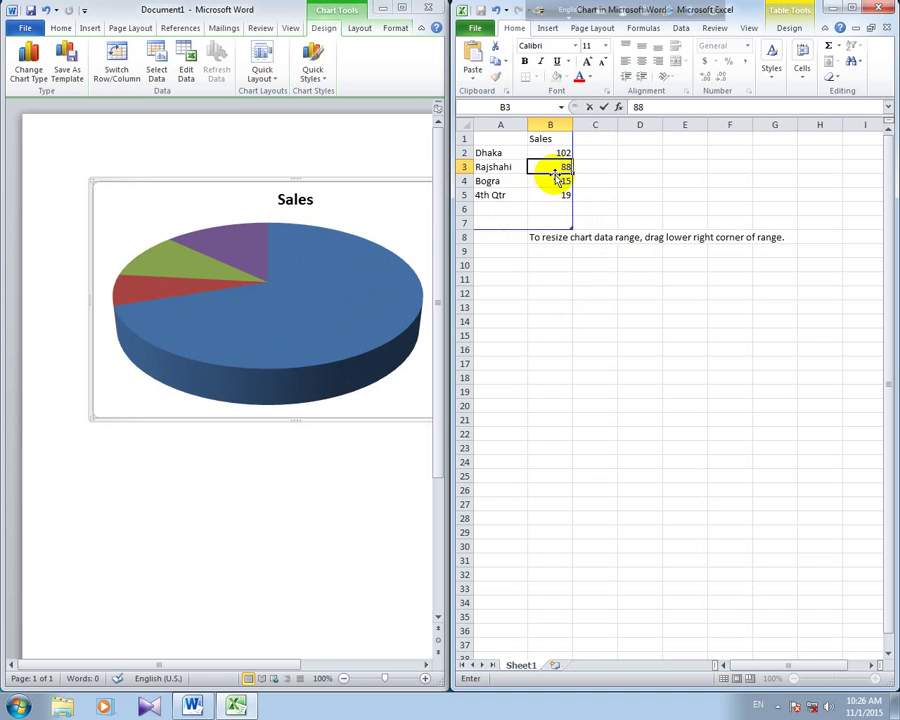
key(Return)
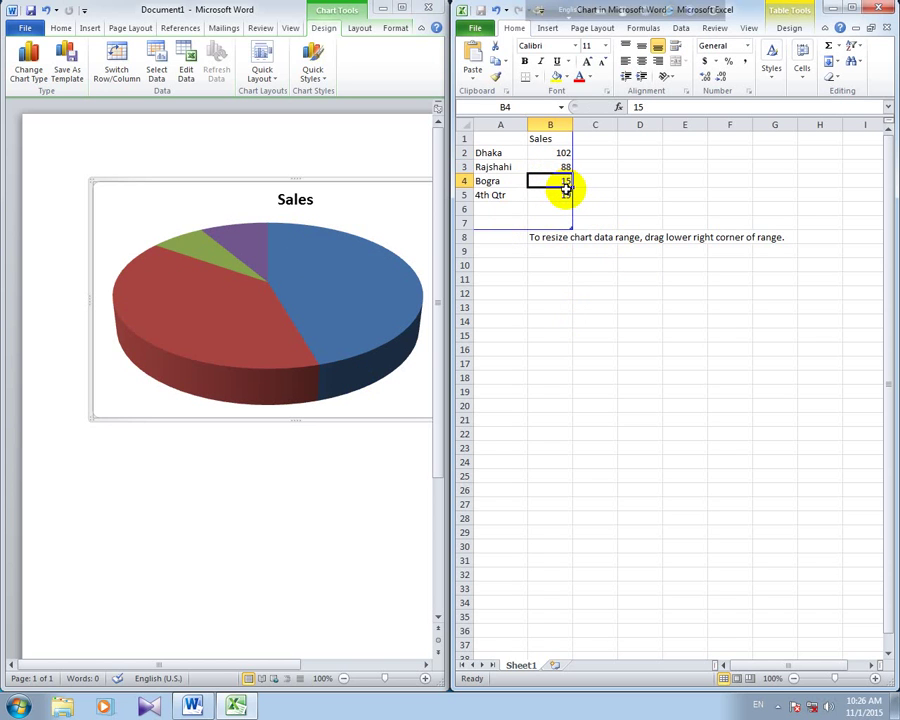
text(55)
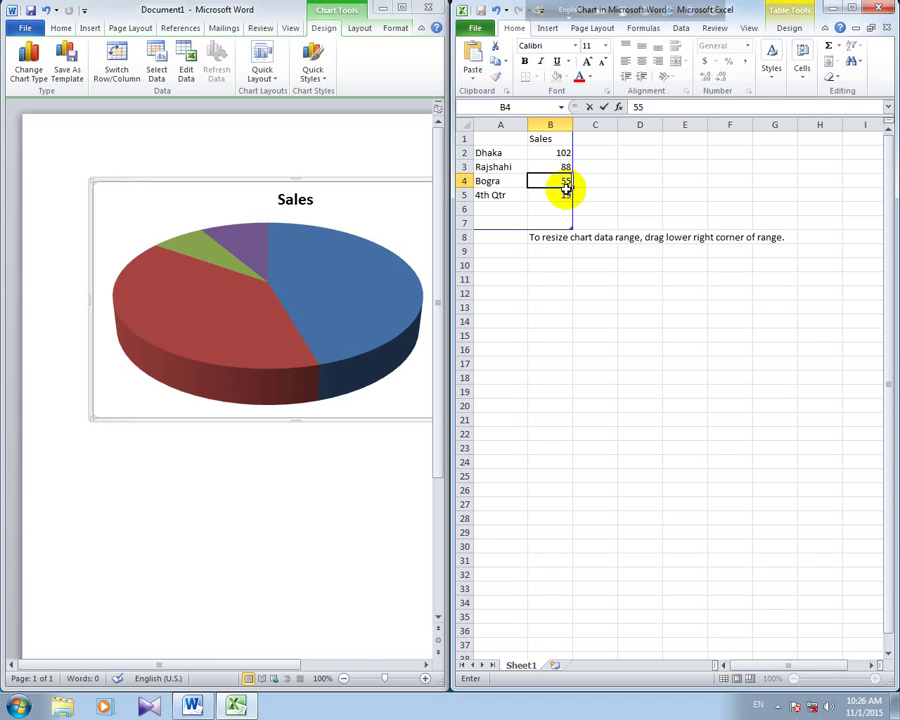
key(Return)
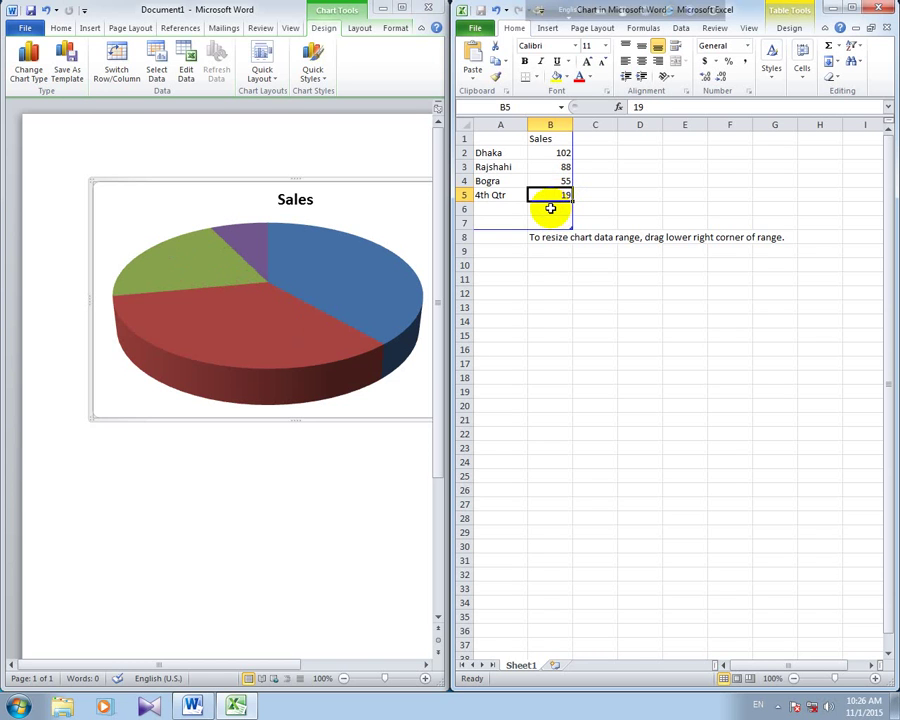
text(44)
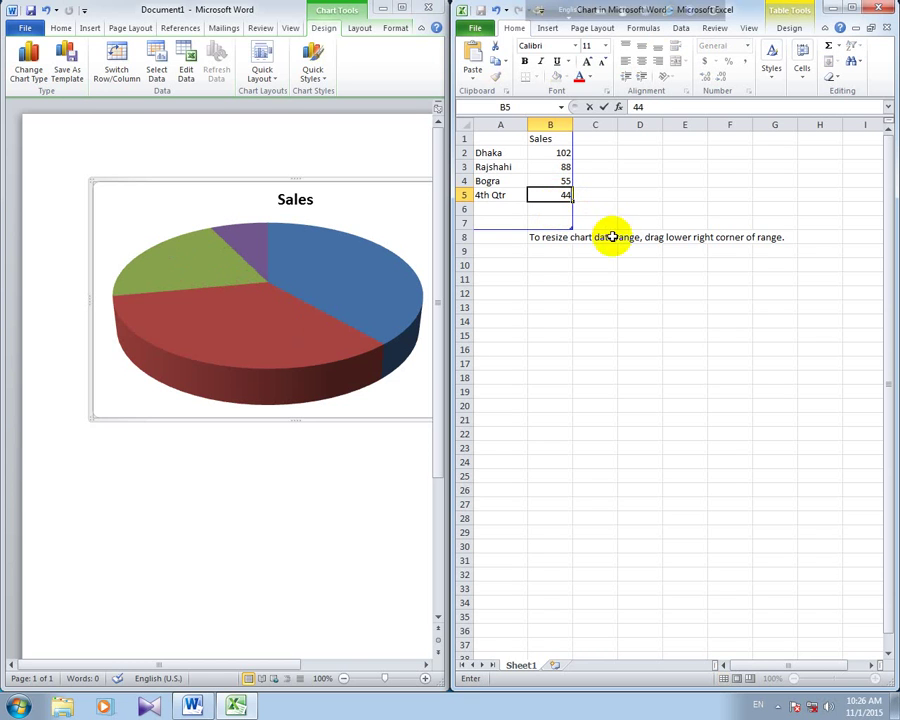
key(Return)
key(Right)
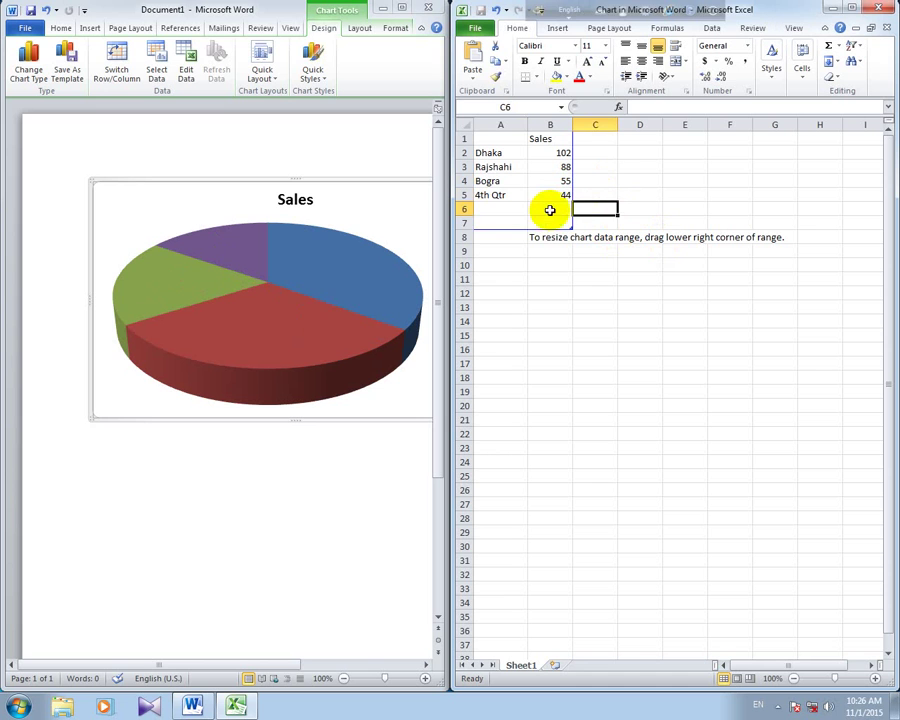
Step: Add the category Rangpur in cell A6 with a Sales value of 23 in B6
click(494, 209)
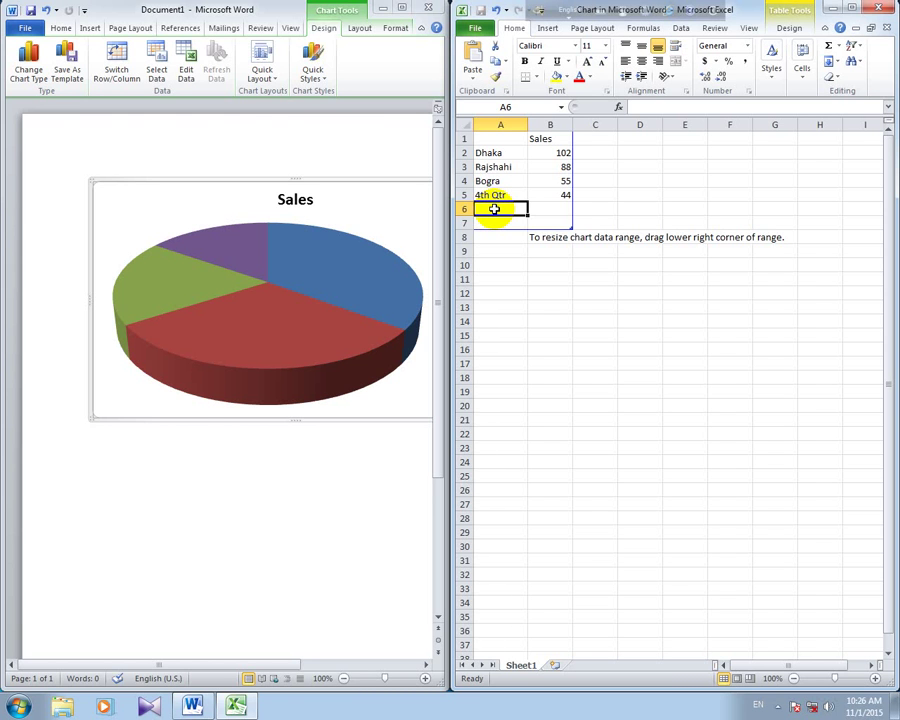
text(Rangpur)
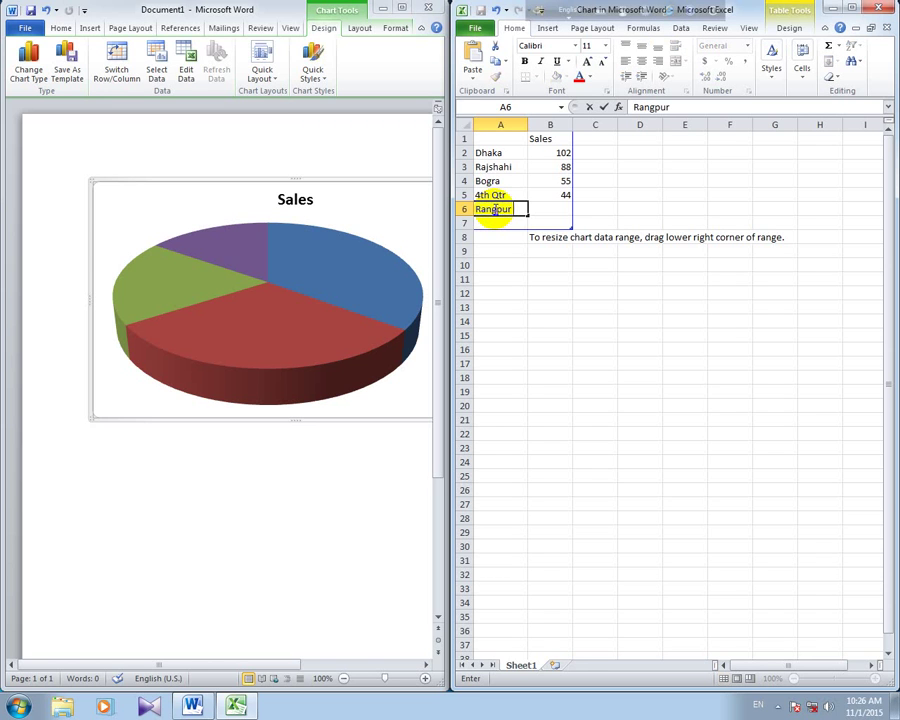
key(Return)
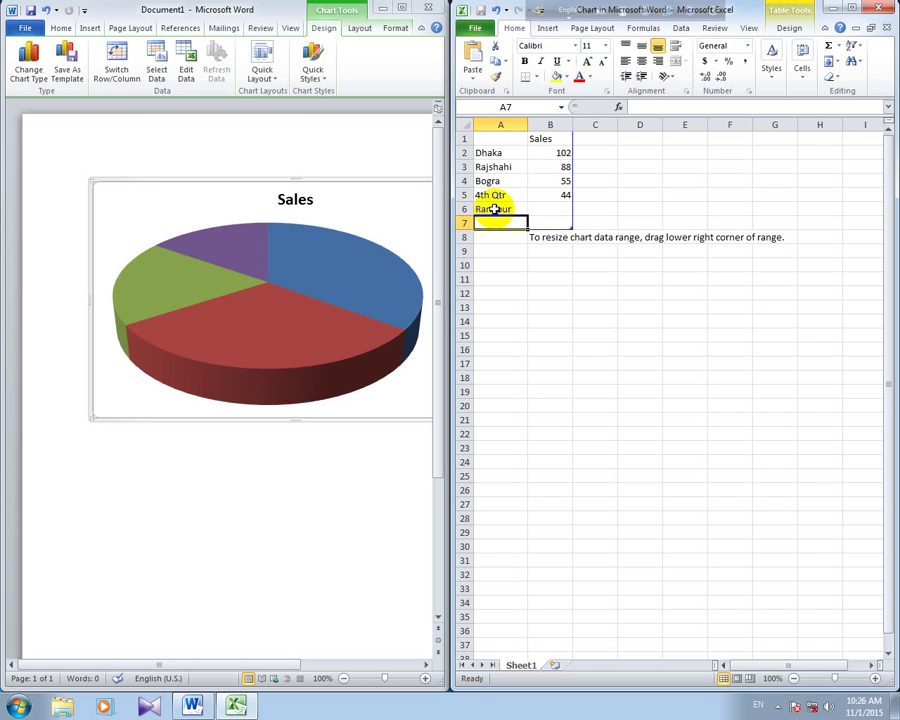
click(549, 207)
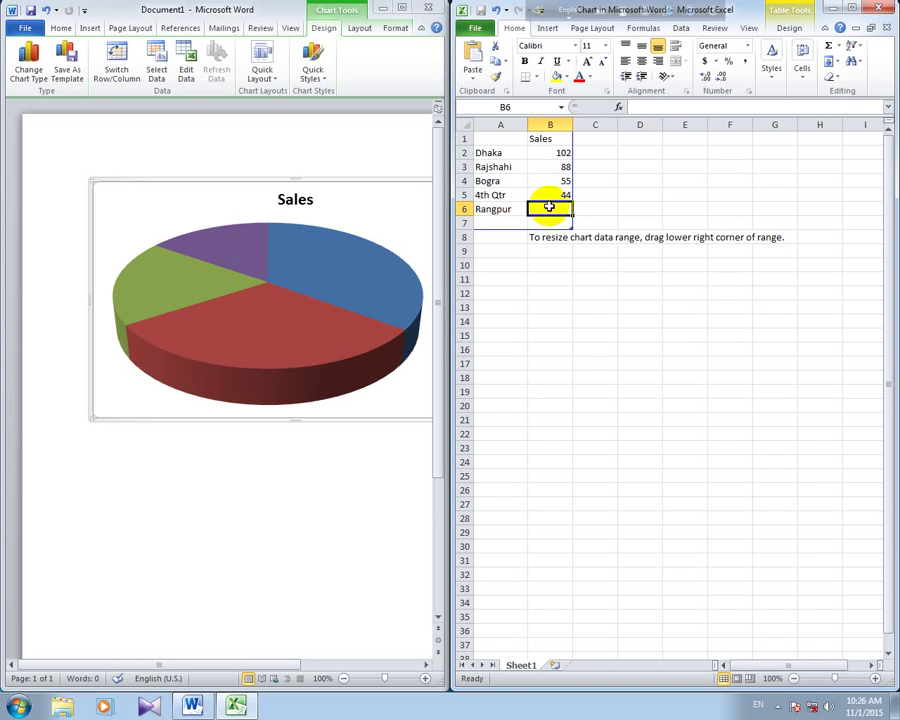
text(23)
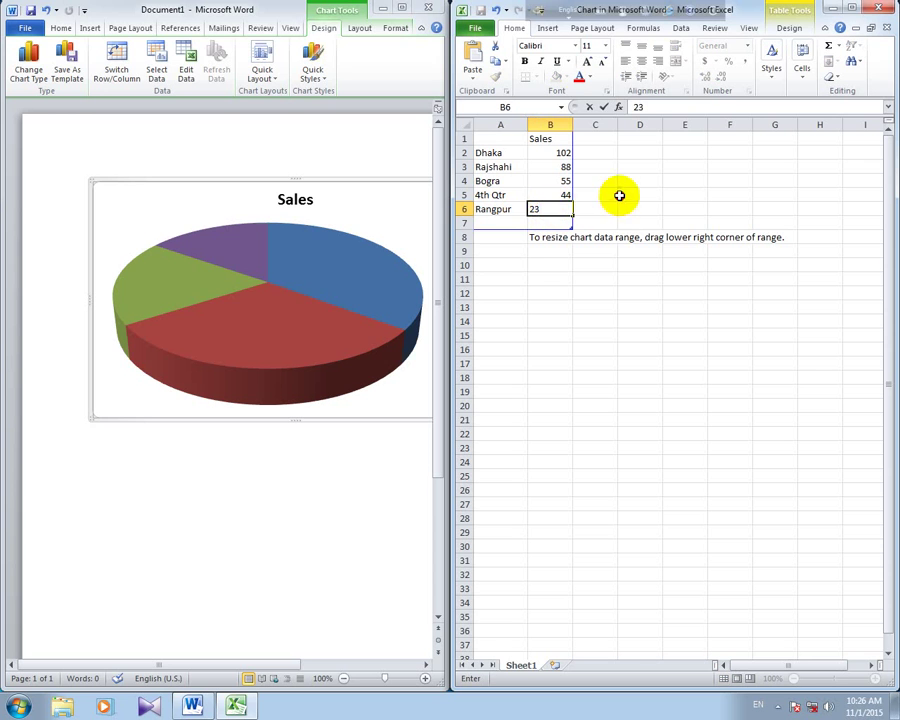
click(624, 195)
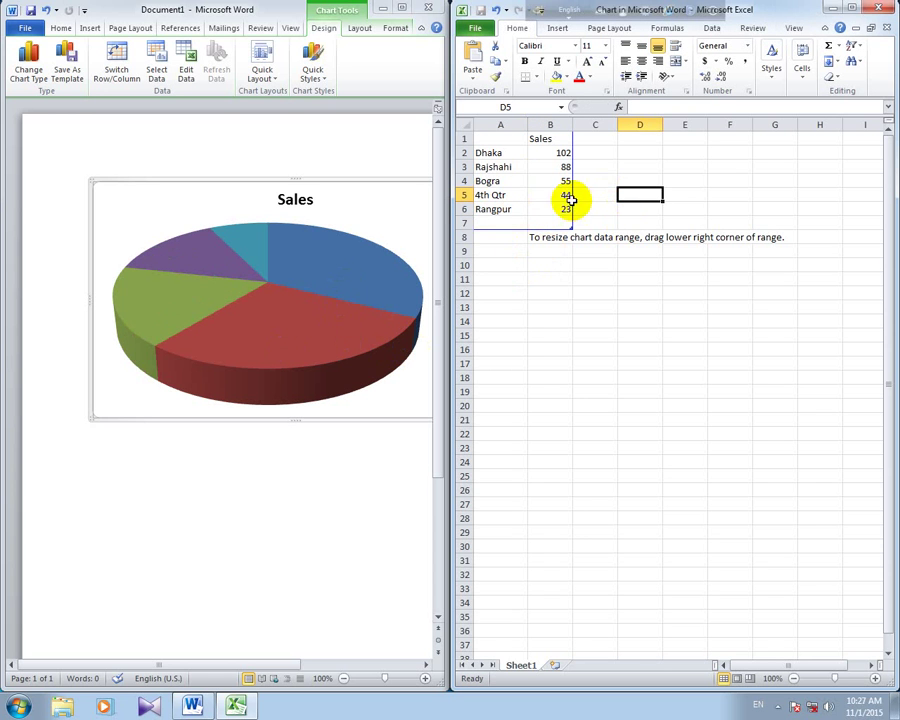
Step: Enter the category ddf in cell A7 and extend the chart's data range down to row 18
click(492, 222)
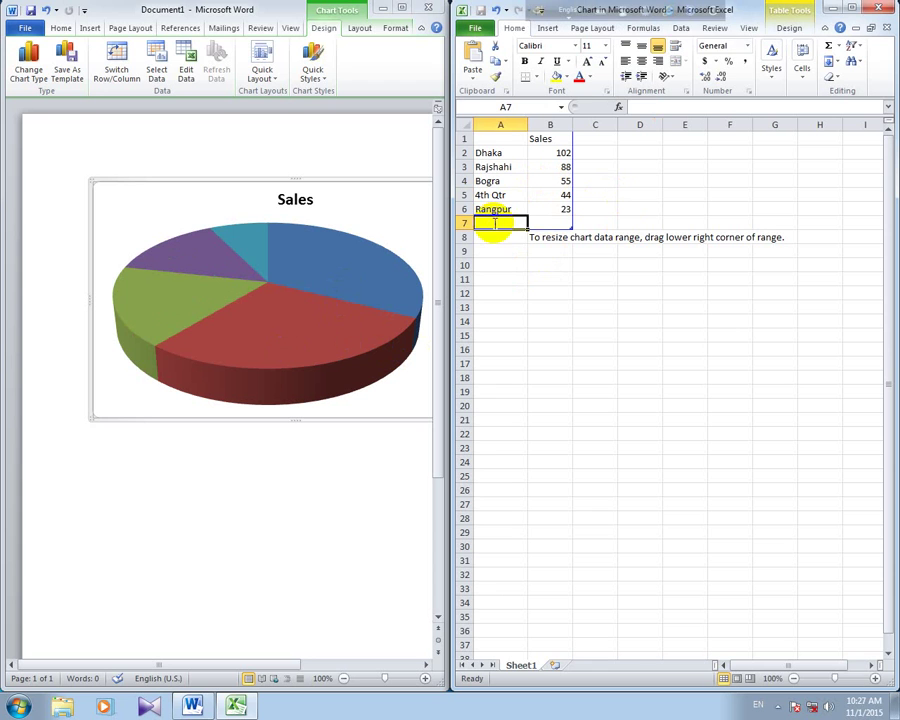
text(ddf)
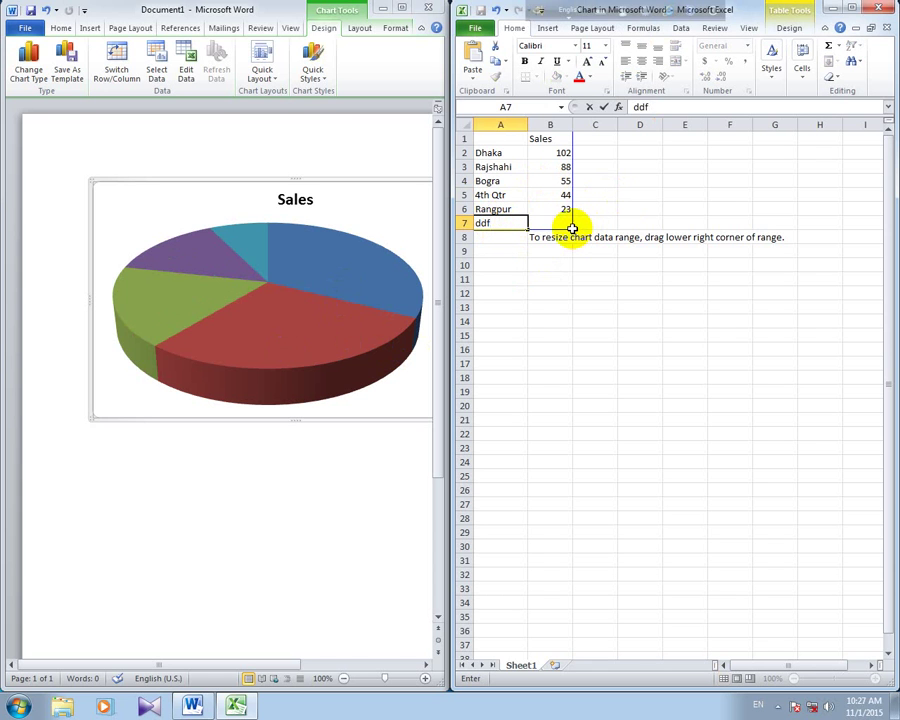
click(595, 277)
drag(573, 229, 631, 379)
Step: Add the placeholder categories hhggg and hghgf in cells A8 and A9
click(494, 236)
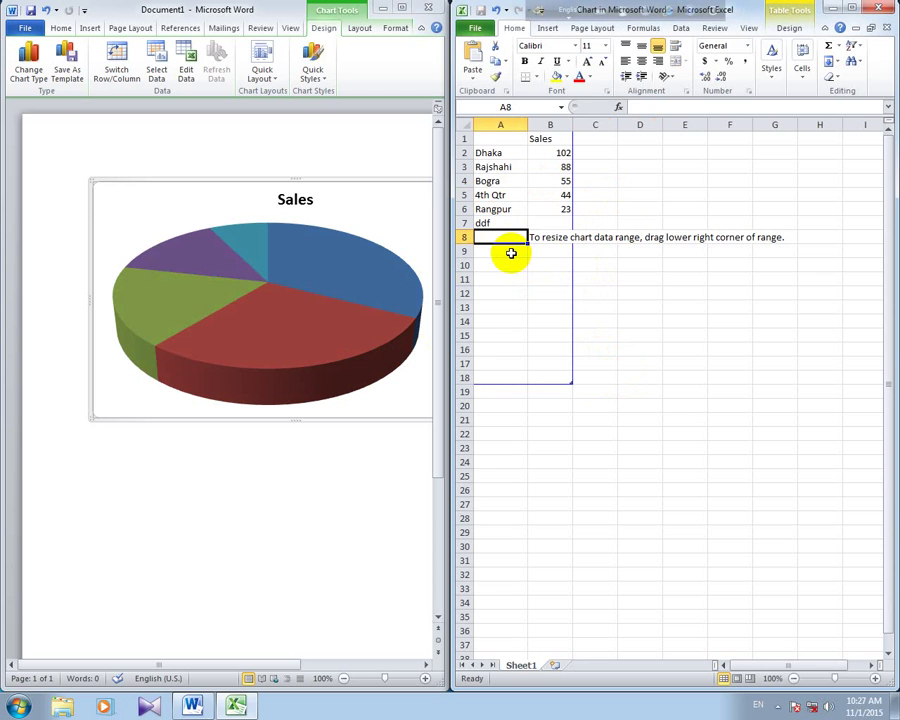
text(hhggg)
key(Return)
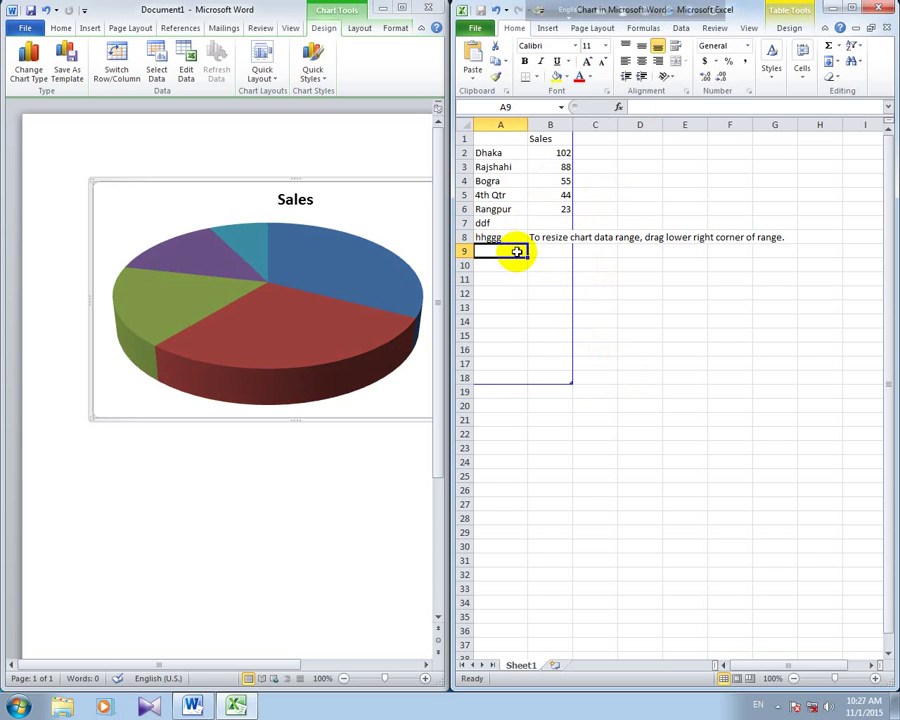
text(hghgf)
key(Return)
Step: Enter the Sales values 65 for ddf in B7 and 55 for hhggg in B8, and close the chart's data sheet
click(558, 224)
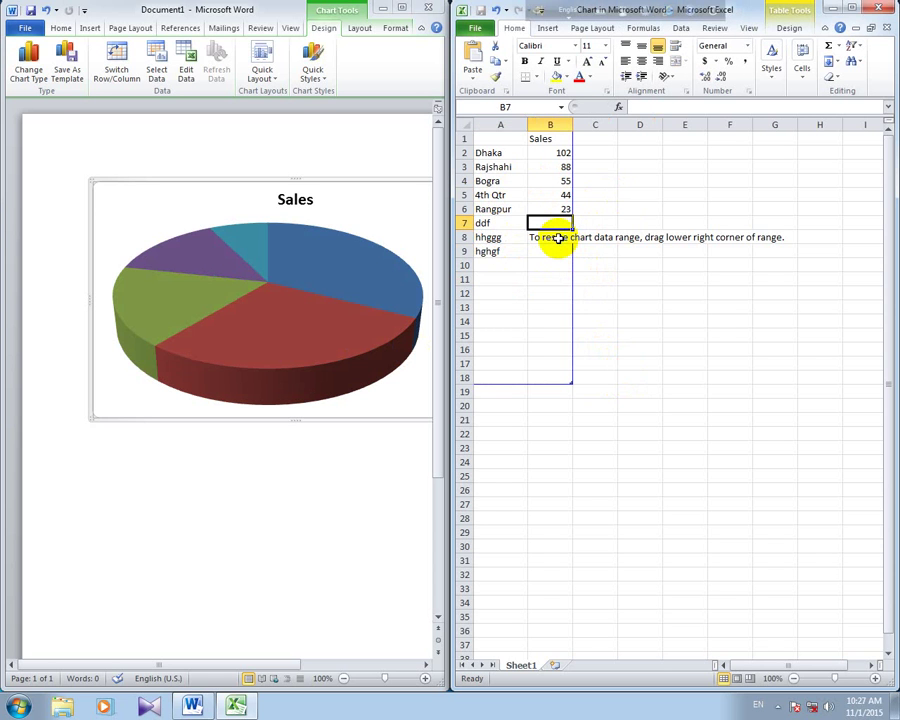
text(558)
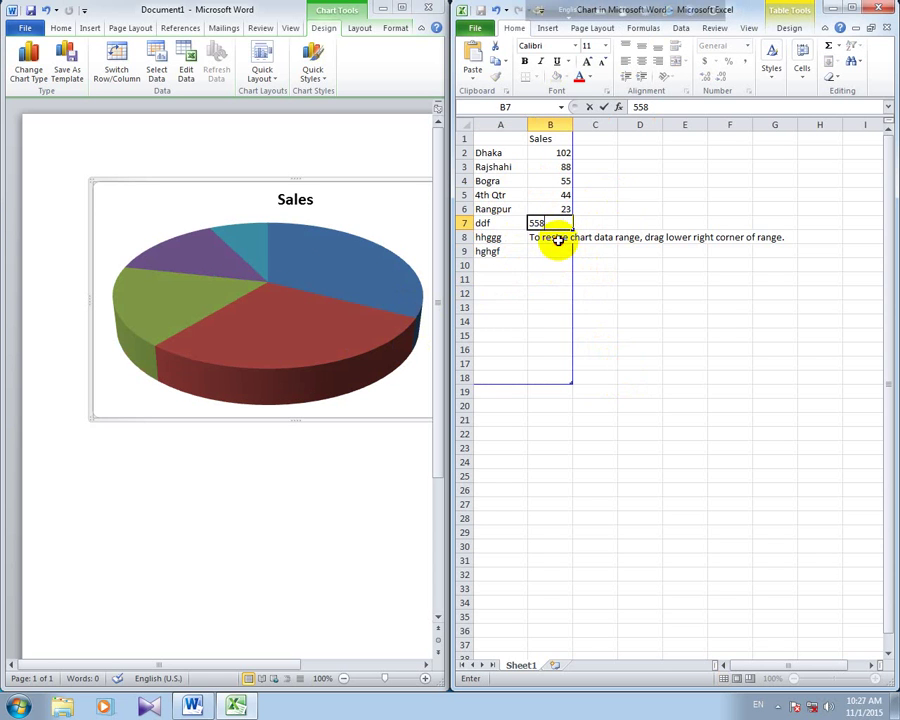
key(Return)
text(55)
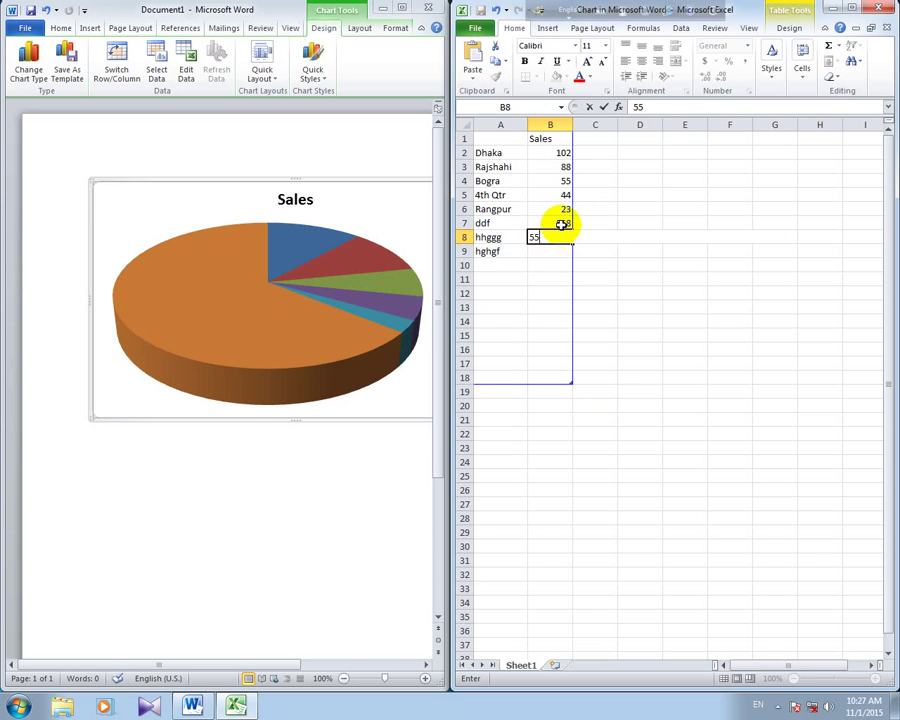
click(563, 224)
text(65)
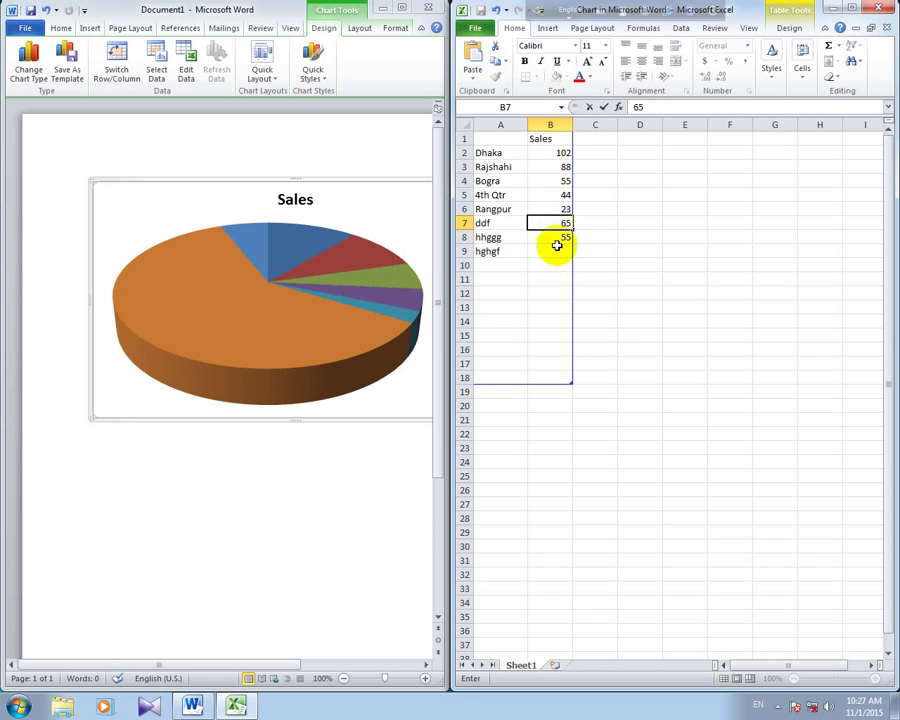
click(552, 252)
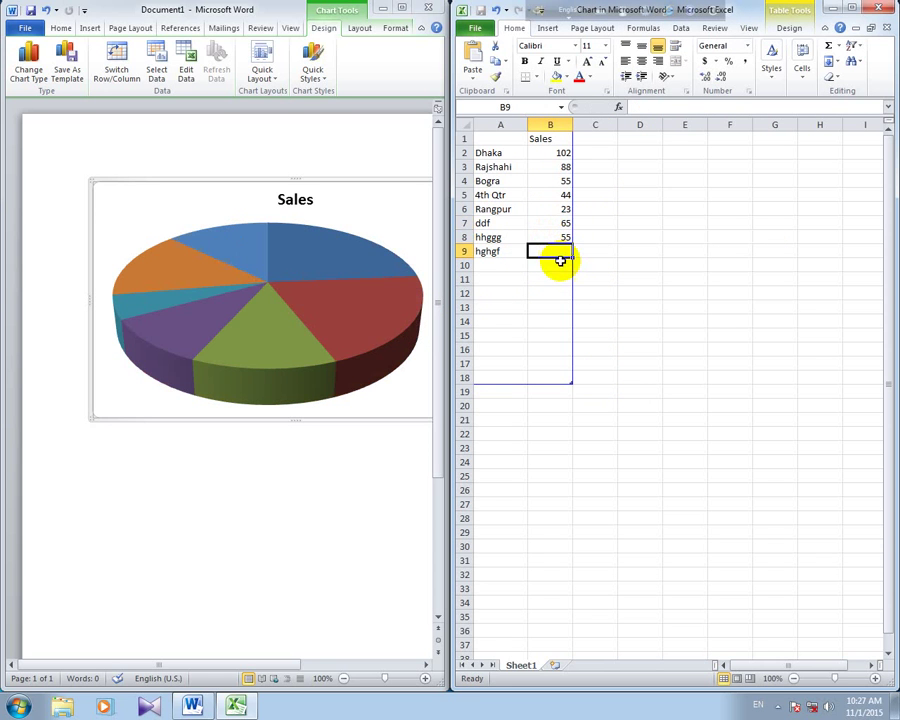
click(877, 8)
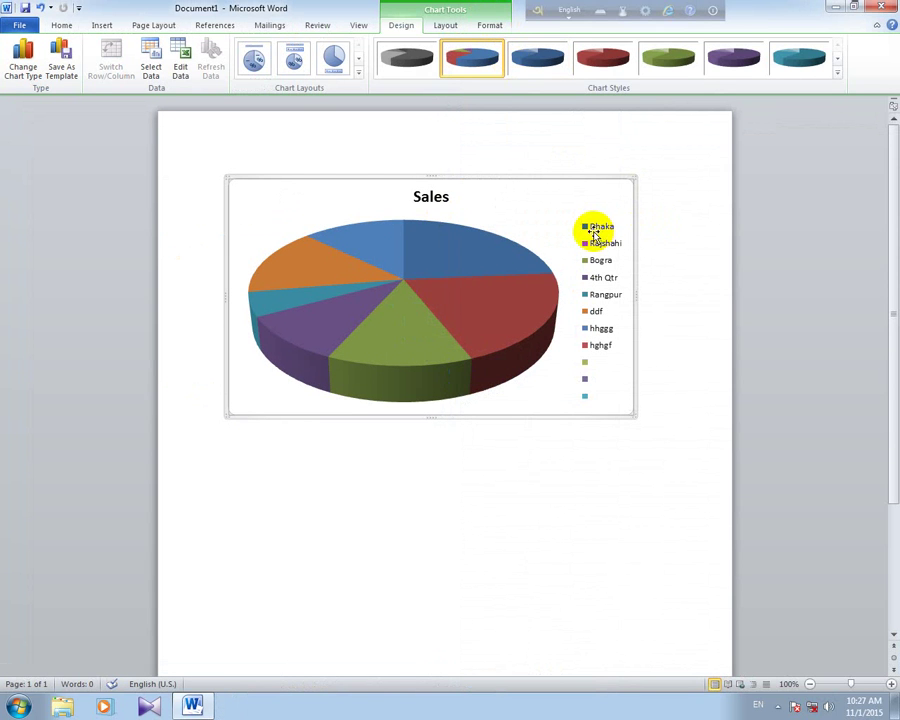
Step: Inspect individual slices of the 3-D pie chart and select only the Dhaka slice
mouse_move(482, 259)
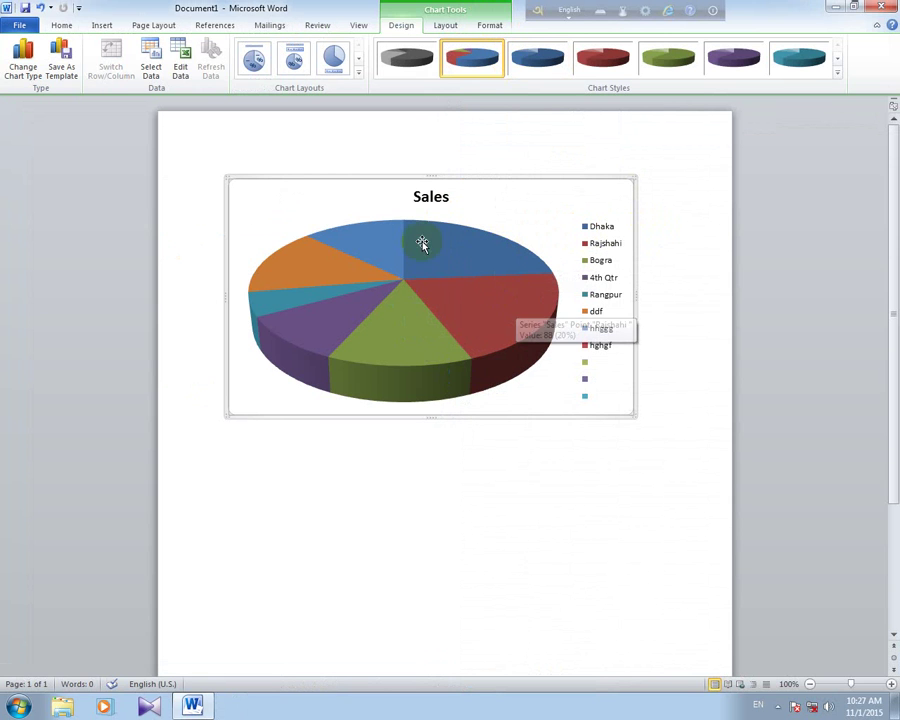
mouse_move(388, 241)
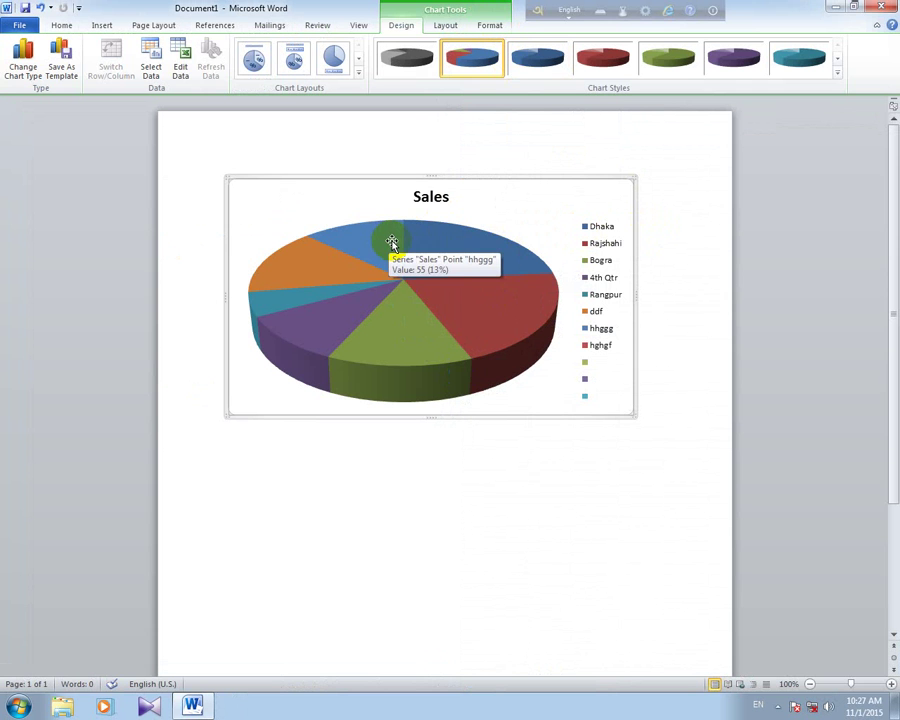
click(466, 250)
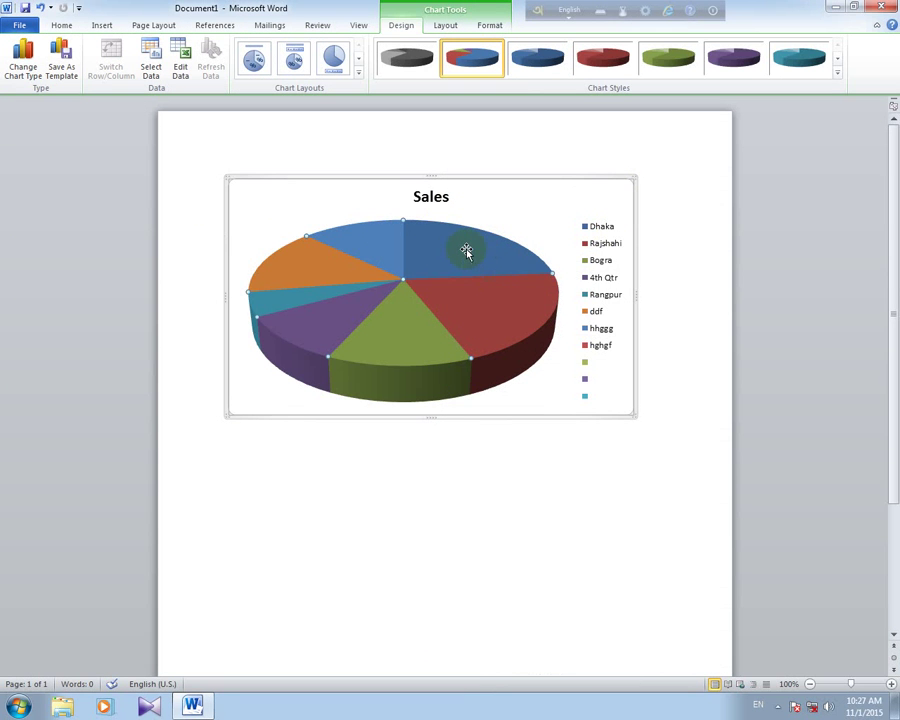
click(477, 317)
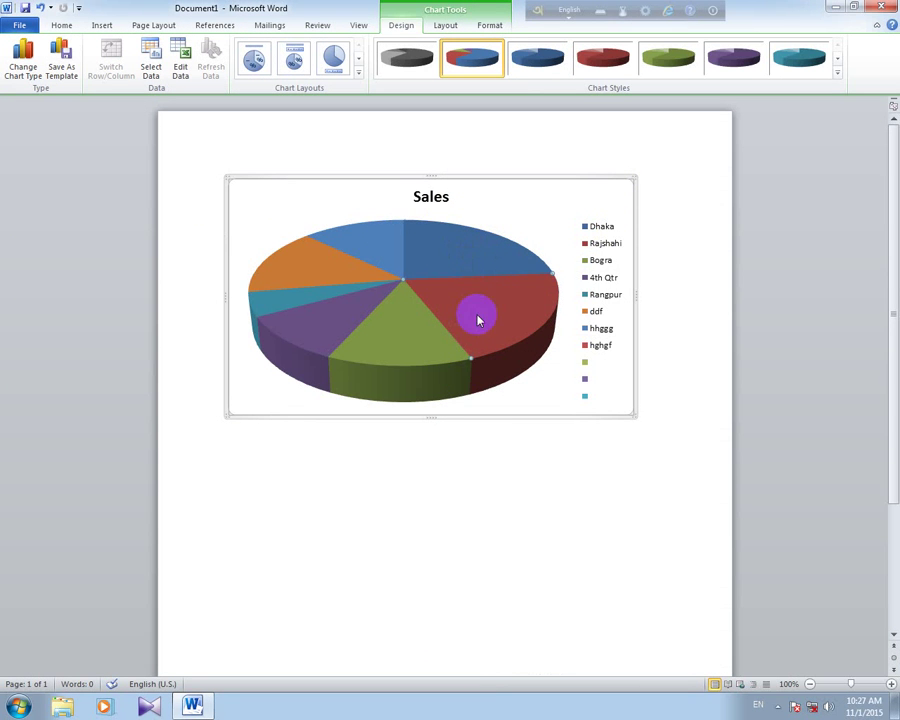
click(477, 318)
click(600, 163)
click(484, 298)
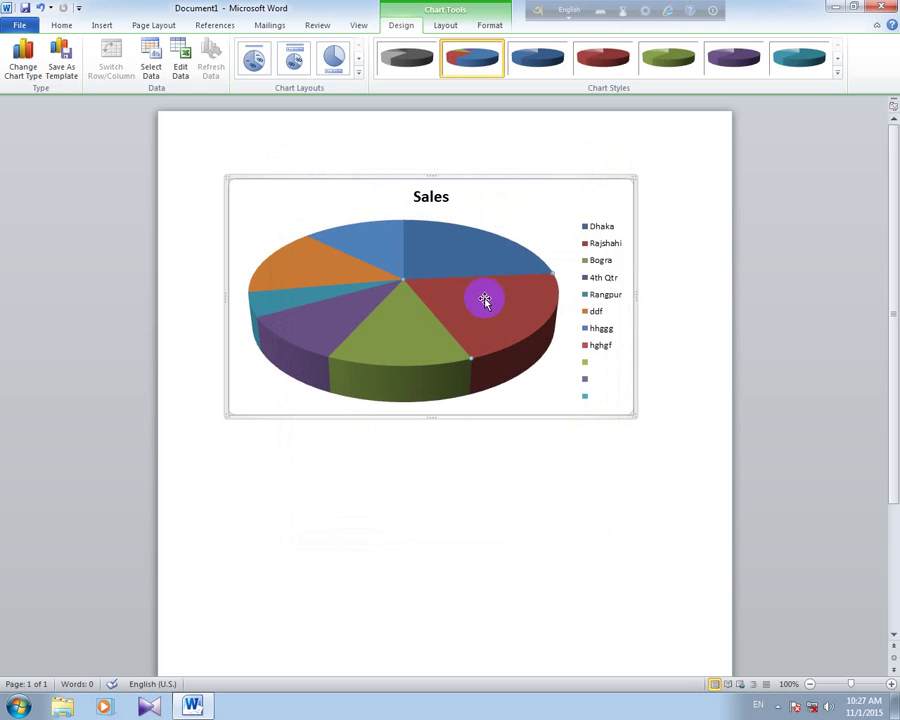
click(436, 271)
click(696, 383)
click(454, 279)
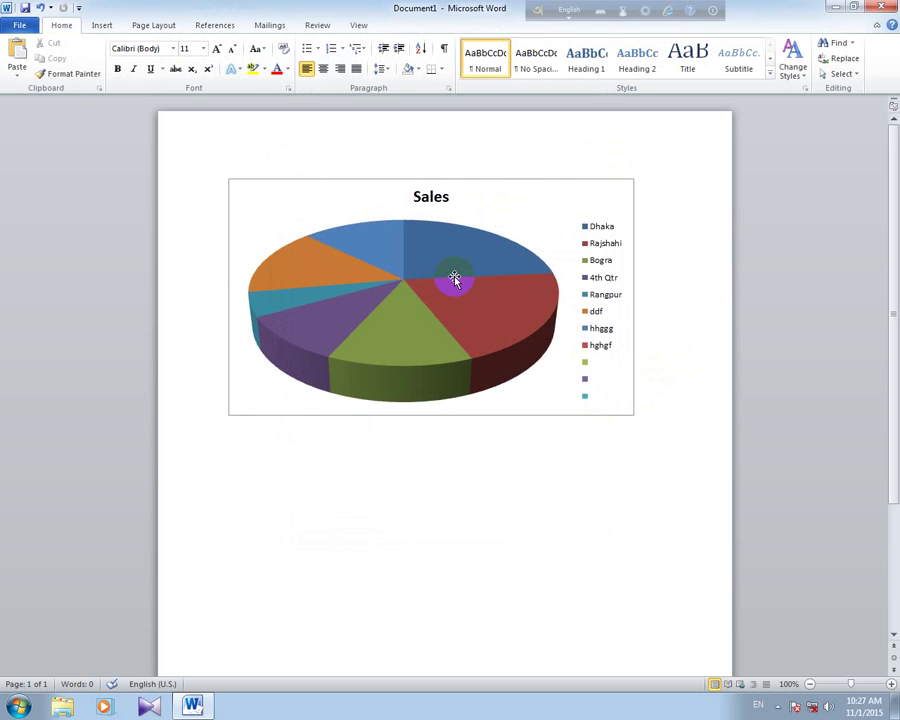
click(482, 287)
click(440, 250)
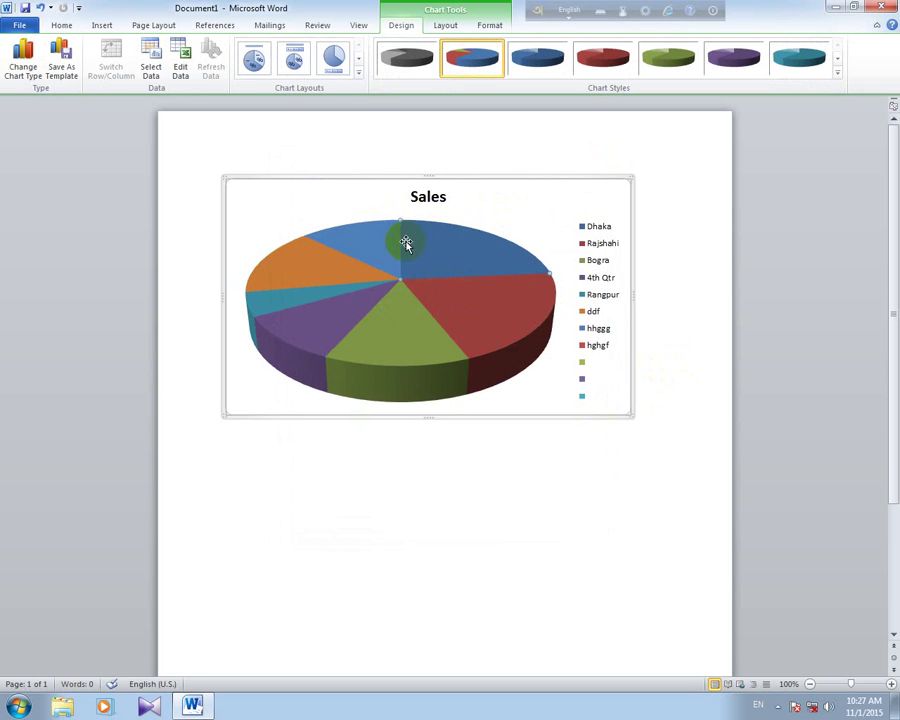
click(536, 275)
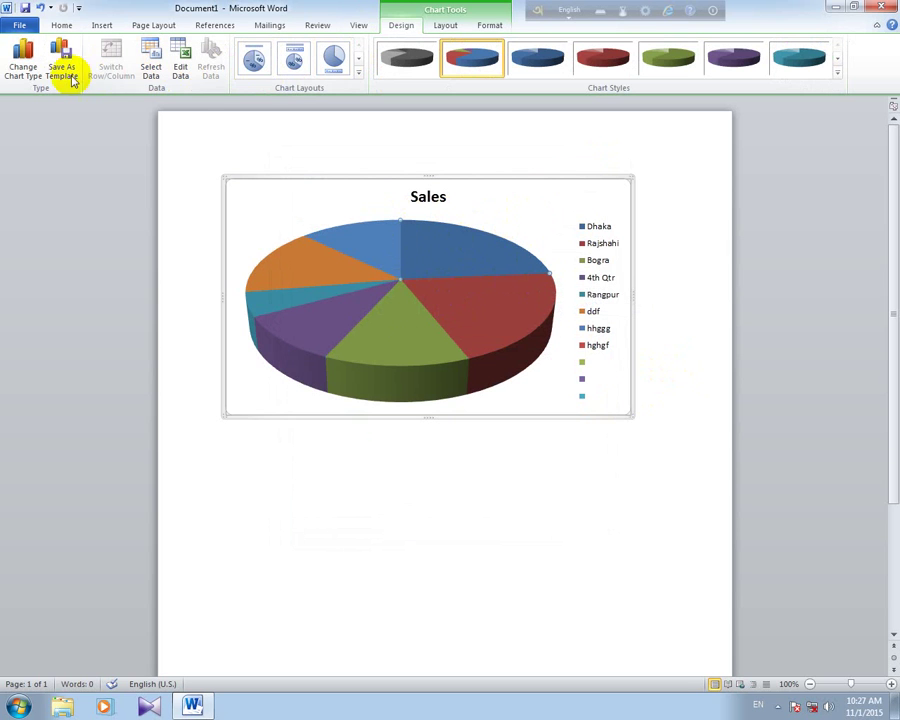
Step: Try a light green and a purple solid fill on the Dhaka slice
click(487, 27)
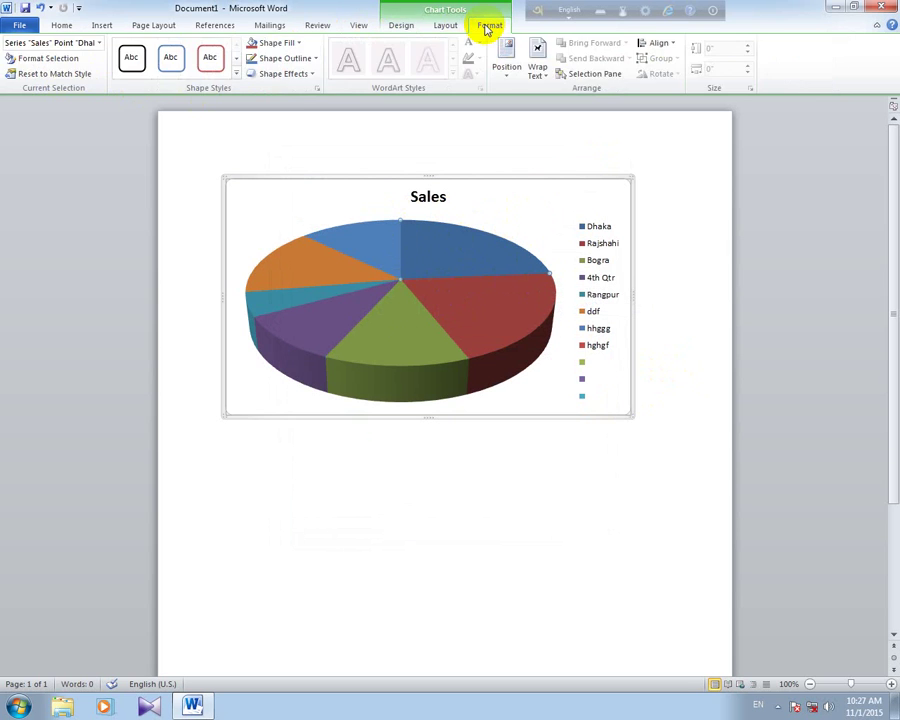
click(280, 47)
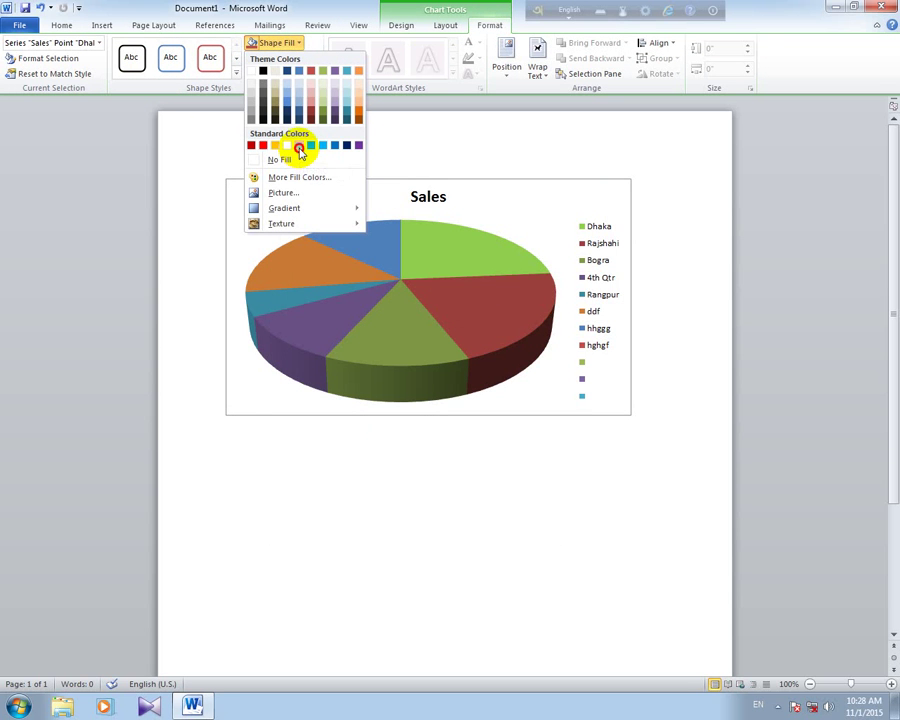
click(299, 148)
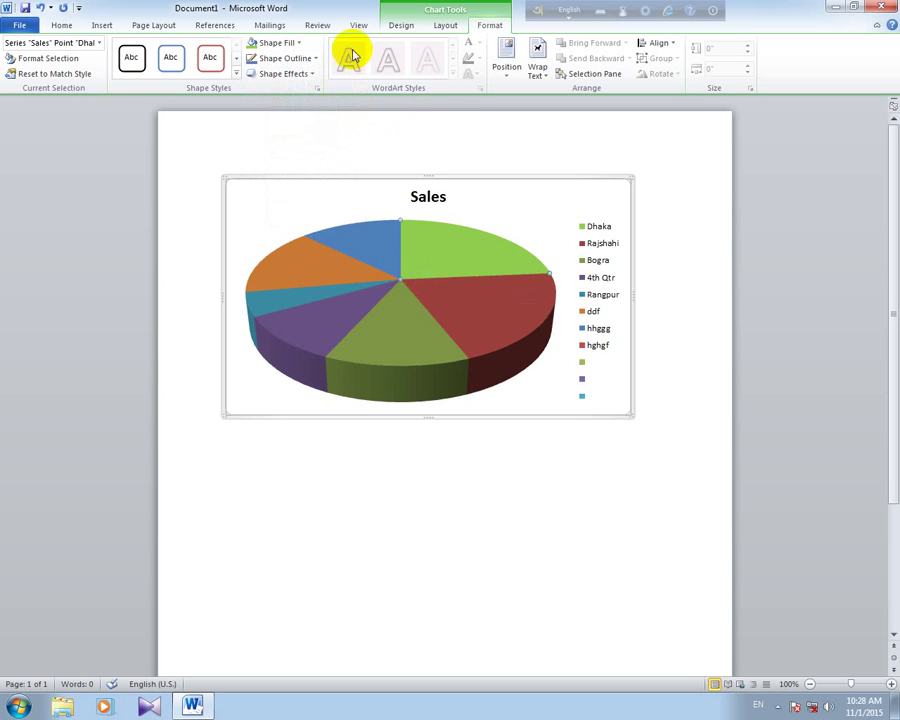
click(285, 42)
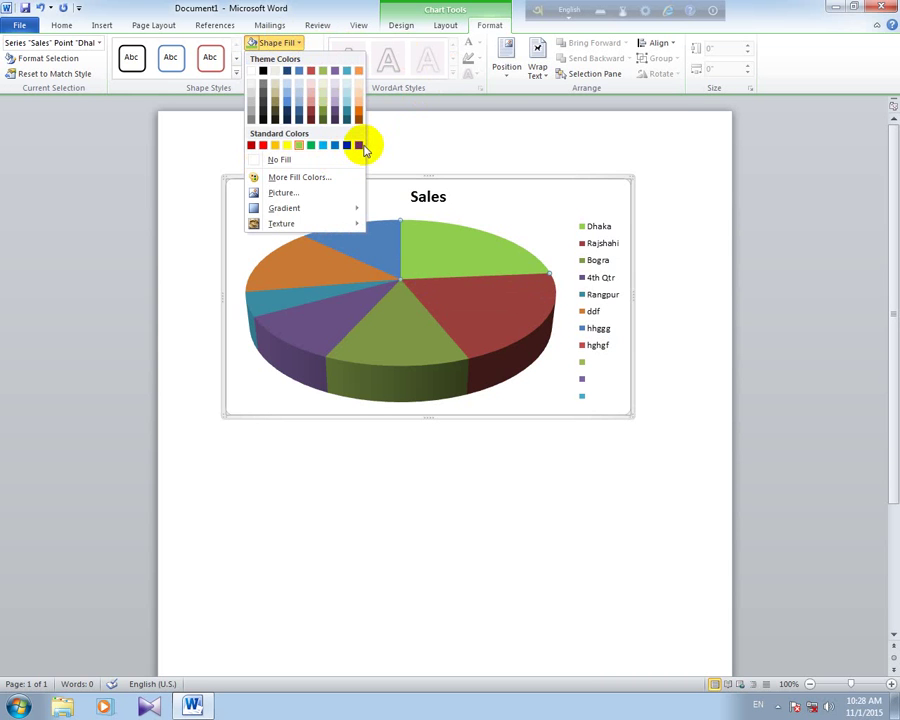
click(359, 146)
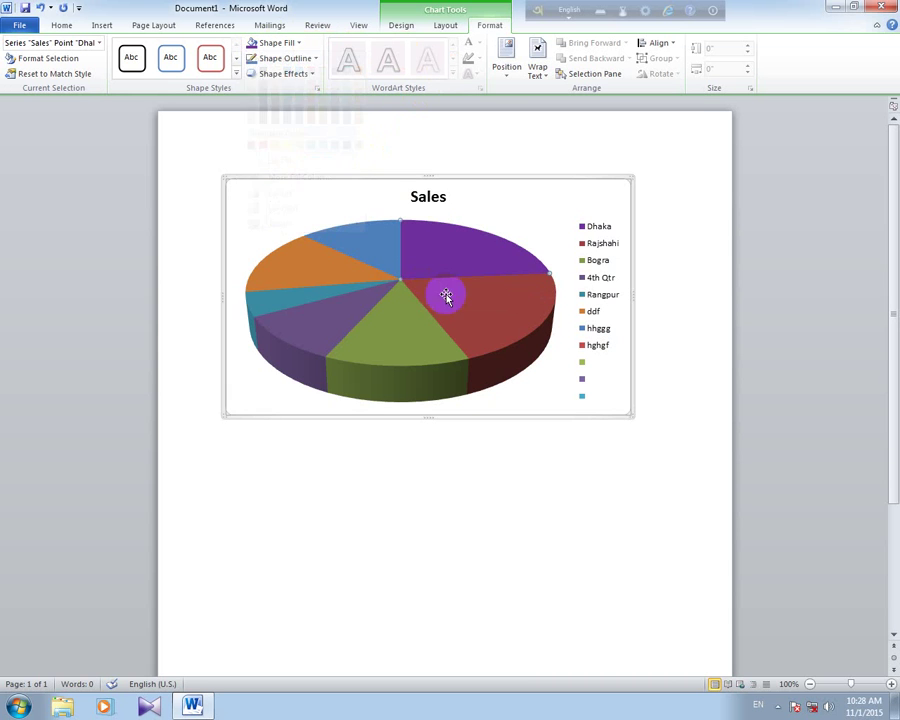
Step: Fill the Dhaka slice with the picture IMG_4325 from the personal photo folder on Soft (D:)
click(292, 45)
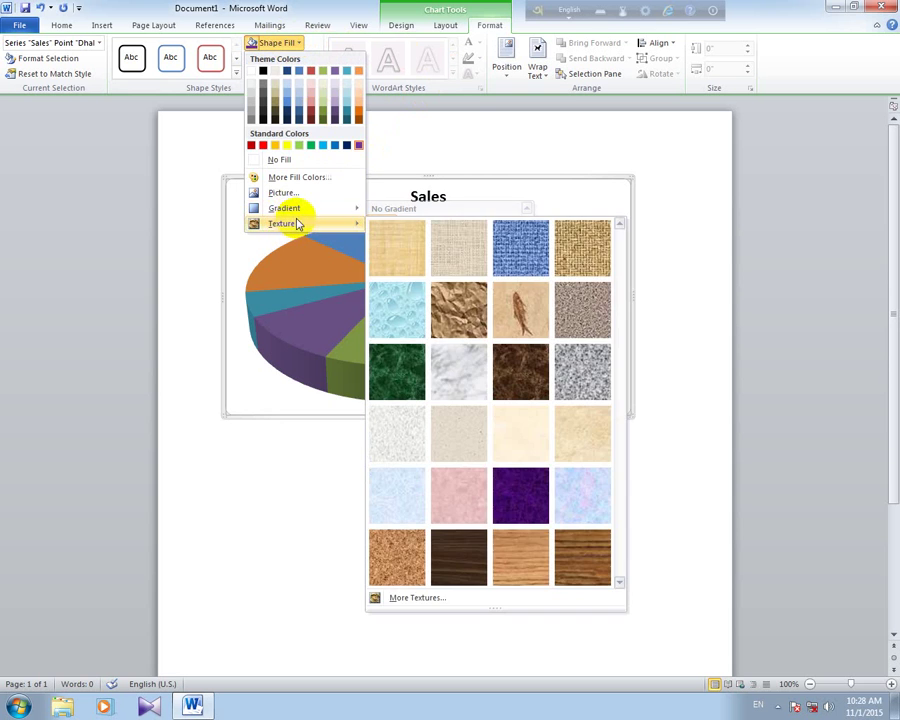
click(315, 193)
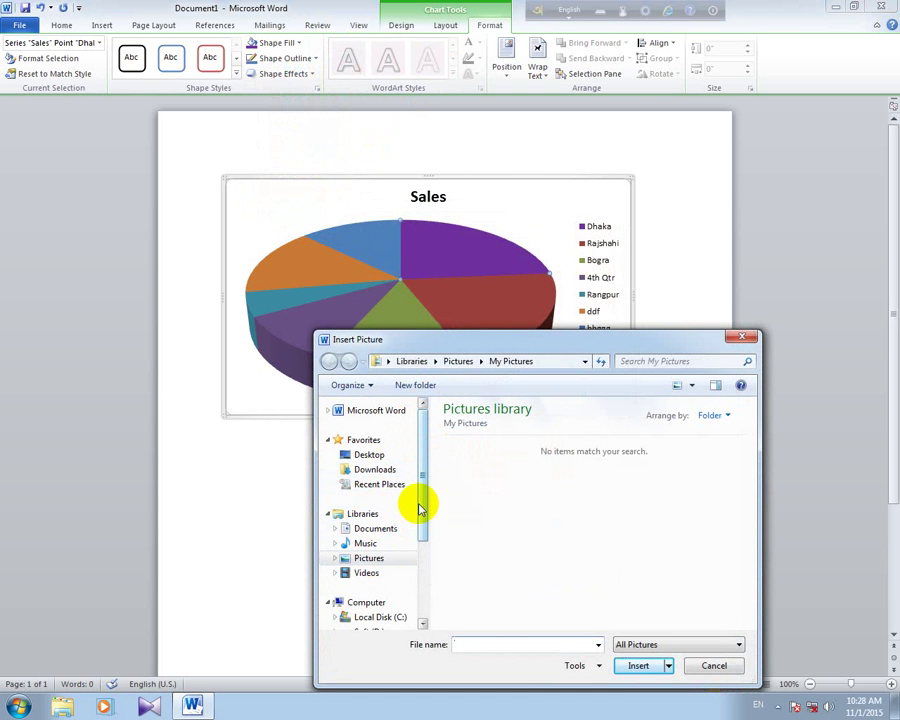
drag(420, 506, 421, 543)
click(366, 566)
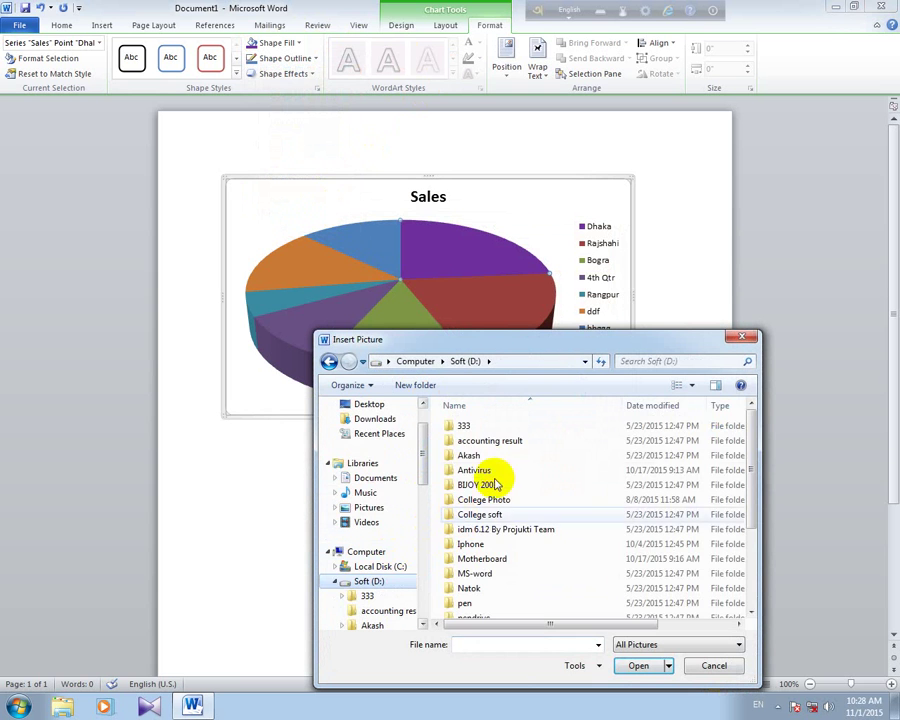
double_click(485, 458)
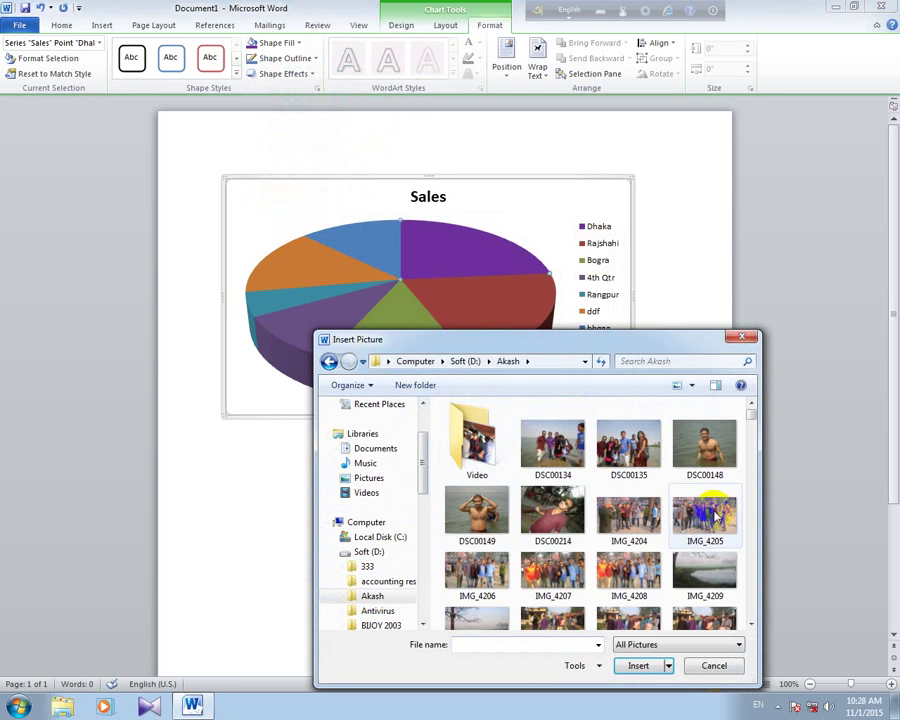
scroll(690, 520, down, 3)
scroll(680, 540, down, 10)
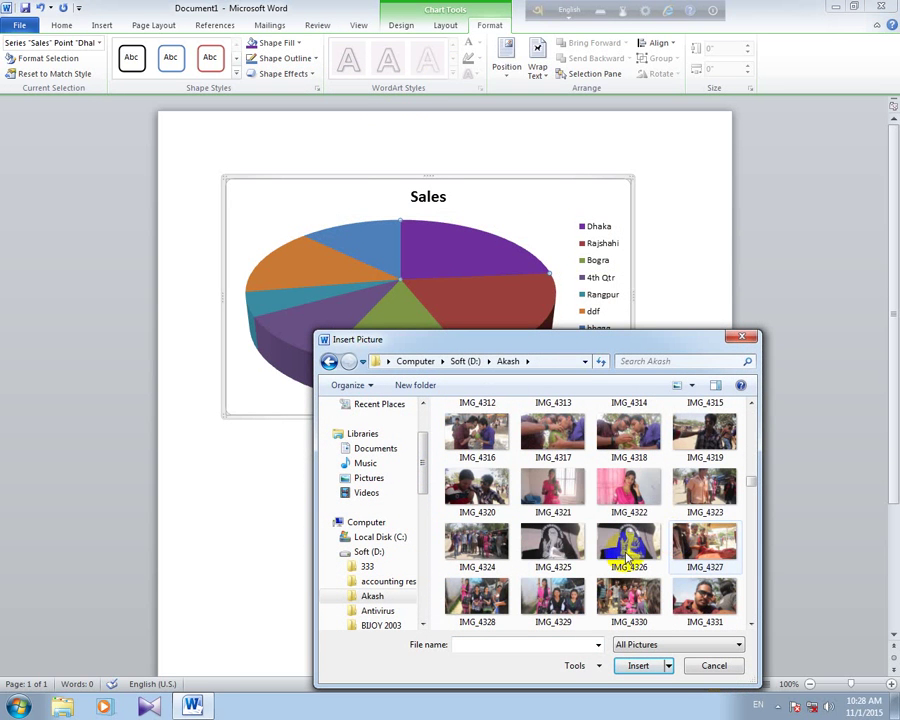
click(560, 548)
click(644, 666)
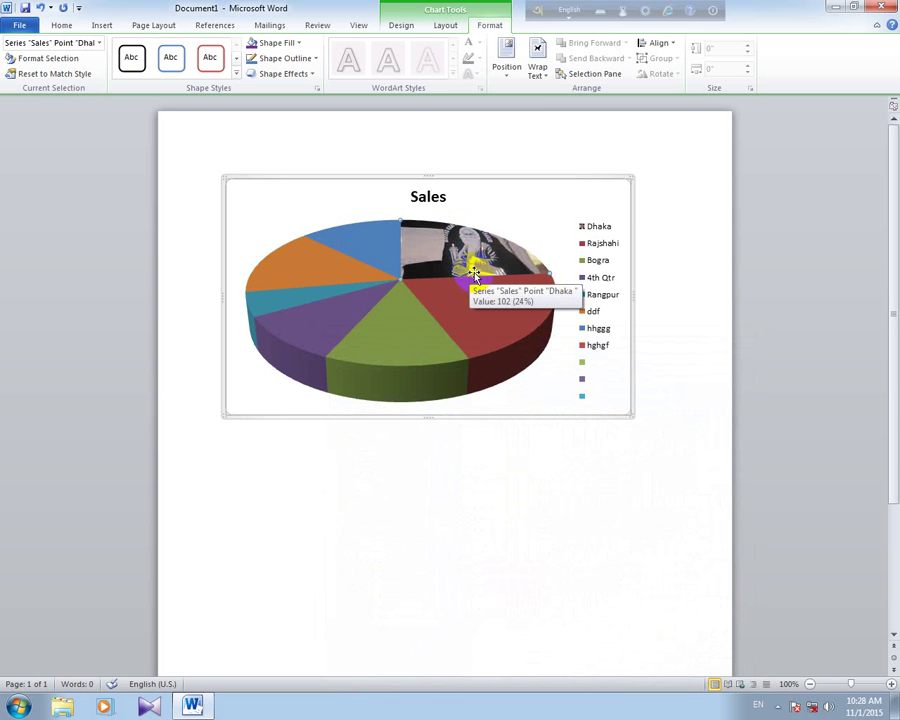
Step: Select the Rajshahi slice alone and browse the same photo folder for a picture to fill it
click(468, 308)
double_click(469, 308)
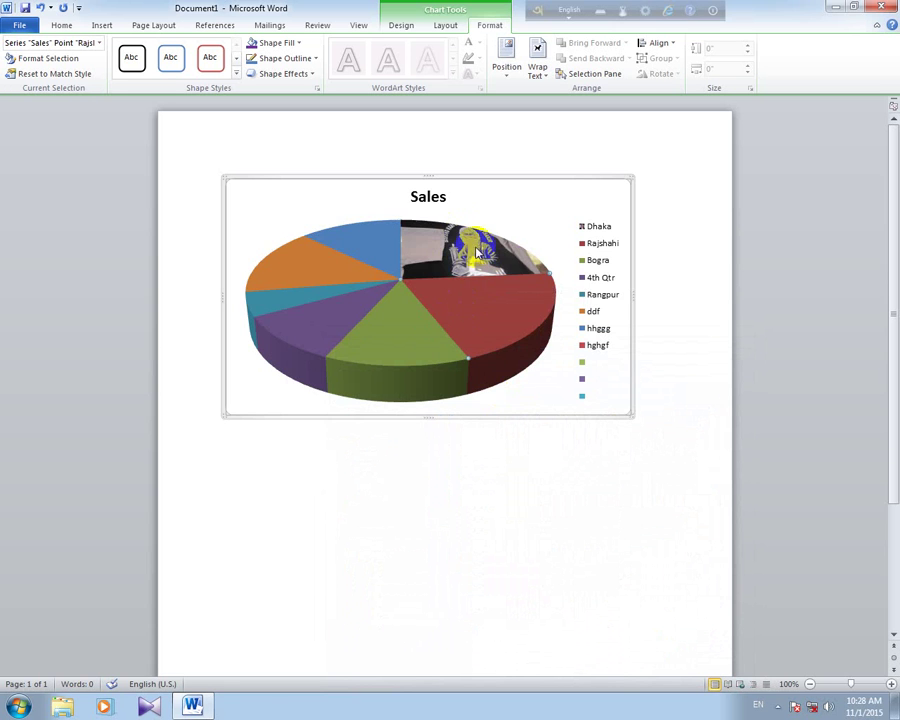
click(594, 157)
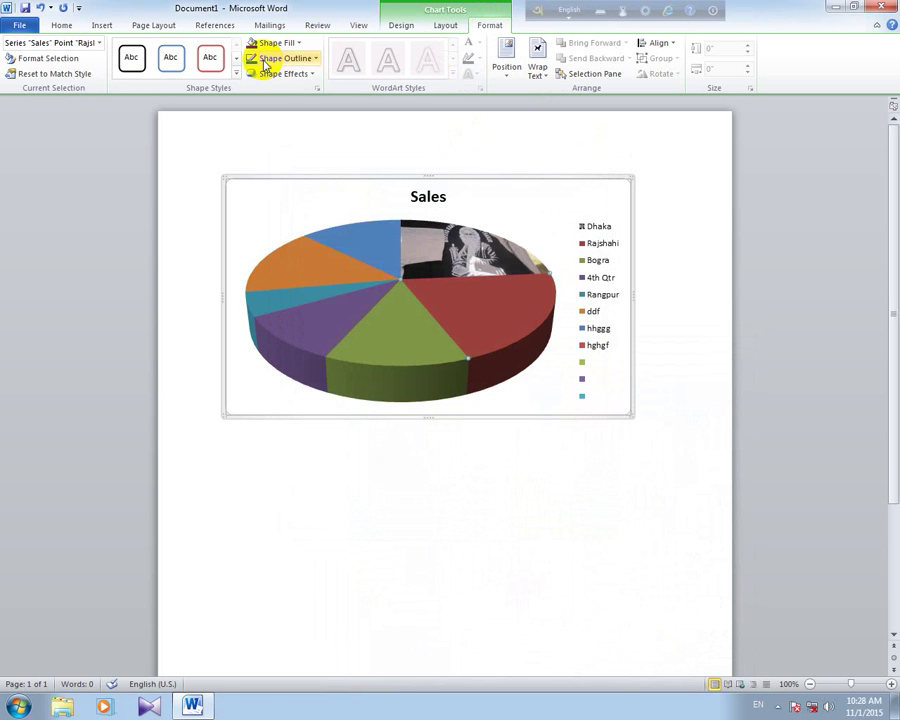
click(291, 43)
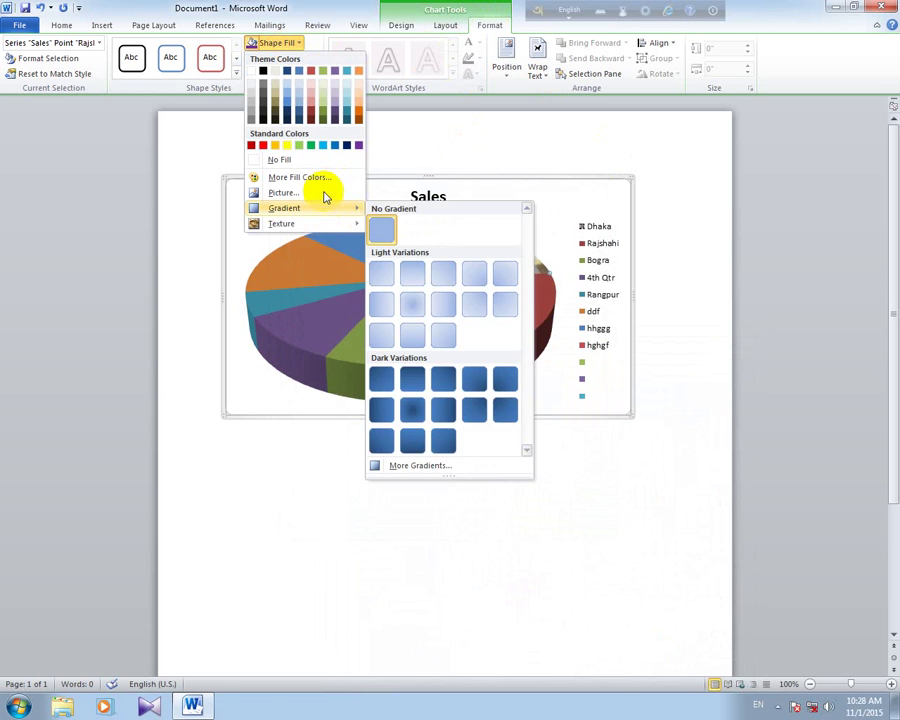
click(322, 193)
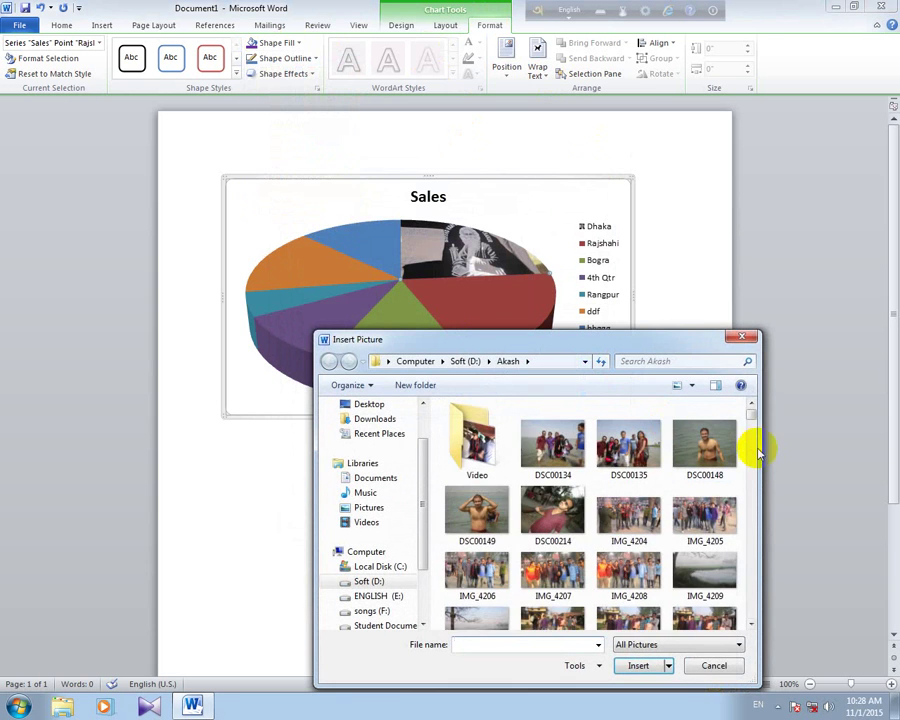
drag(750, 414, 749, 522)
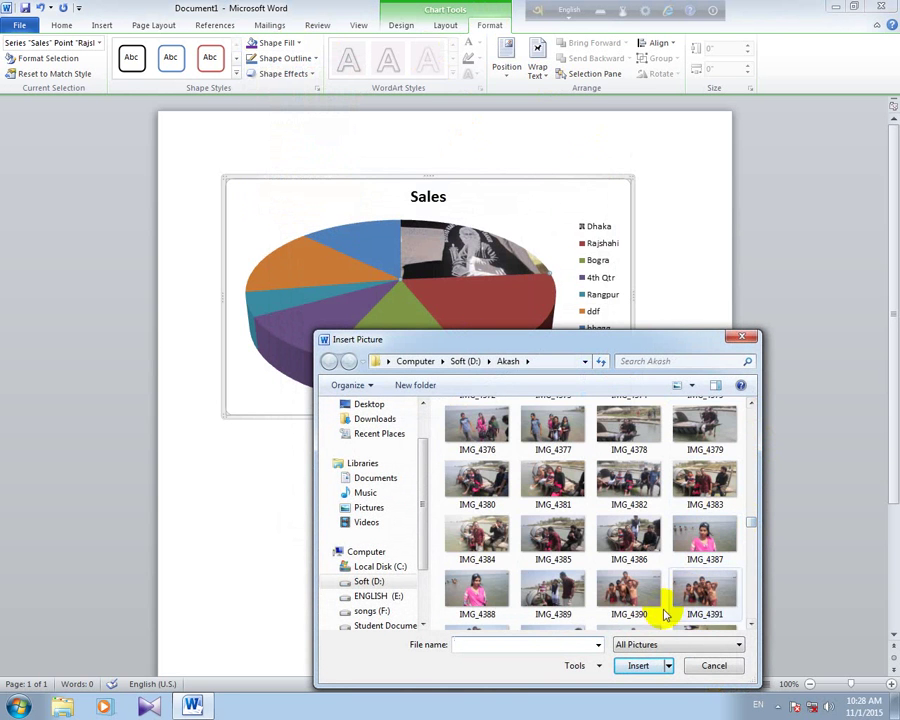
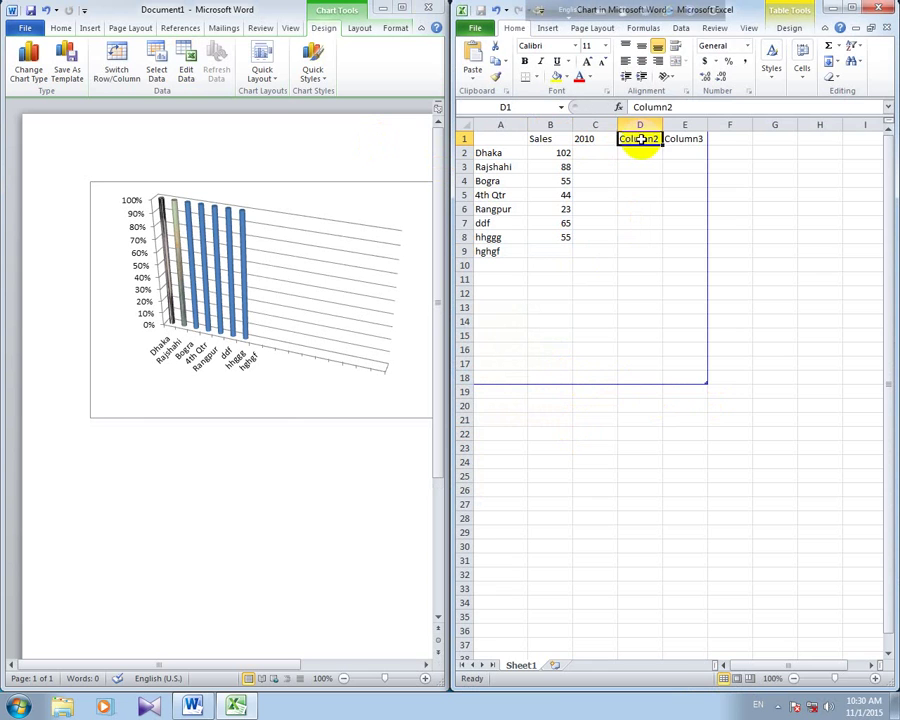
Step: Rename the chart data headers in cells D1 and E1 to 2015 and 220
text(201)
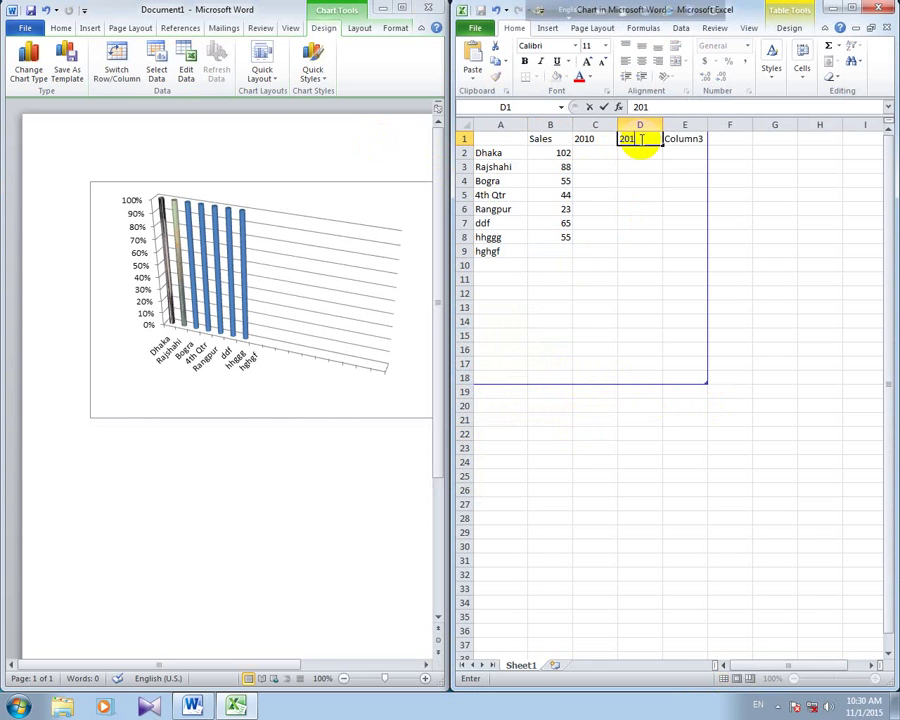
text(5)
click(680, 141)
text(22)
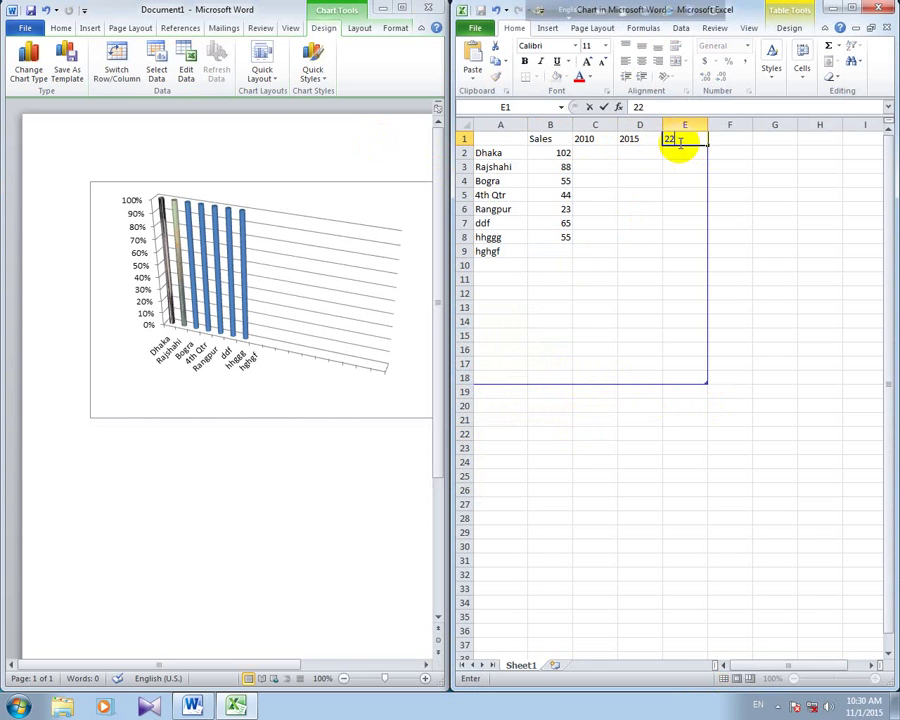
text(0)
Step: Enter 45 as Dhaka's 2010 value in C2 and fill it down to C8 as a series increasing by one
click(592, 155)
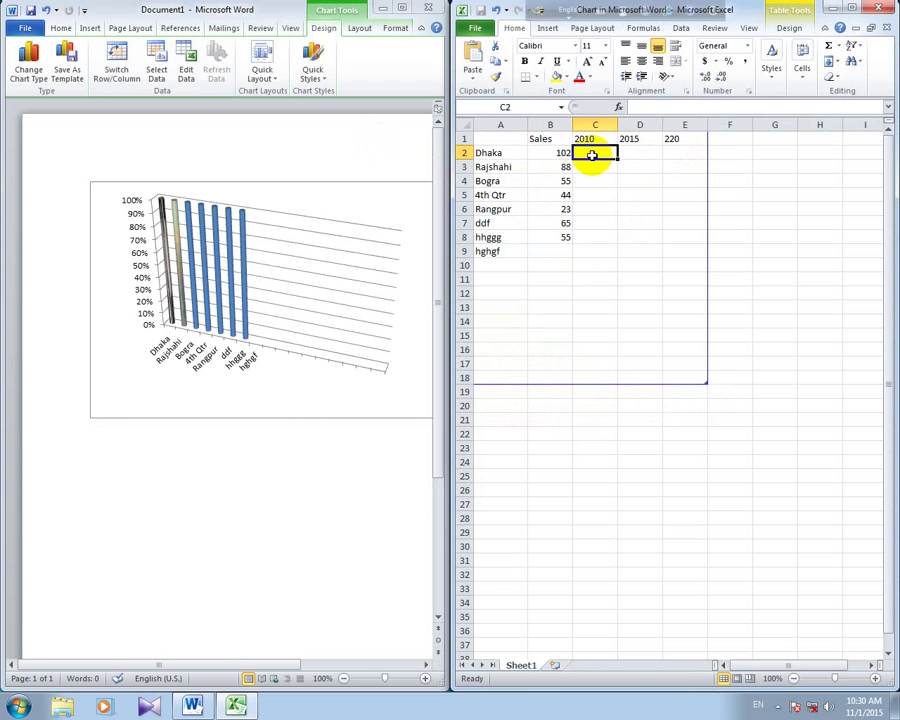
text(45)
key(Return)
key(Return)
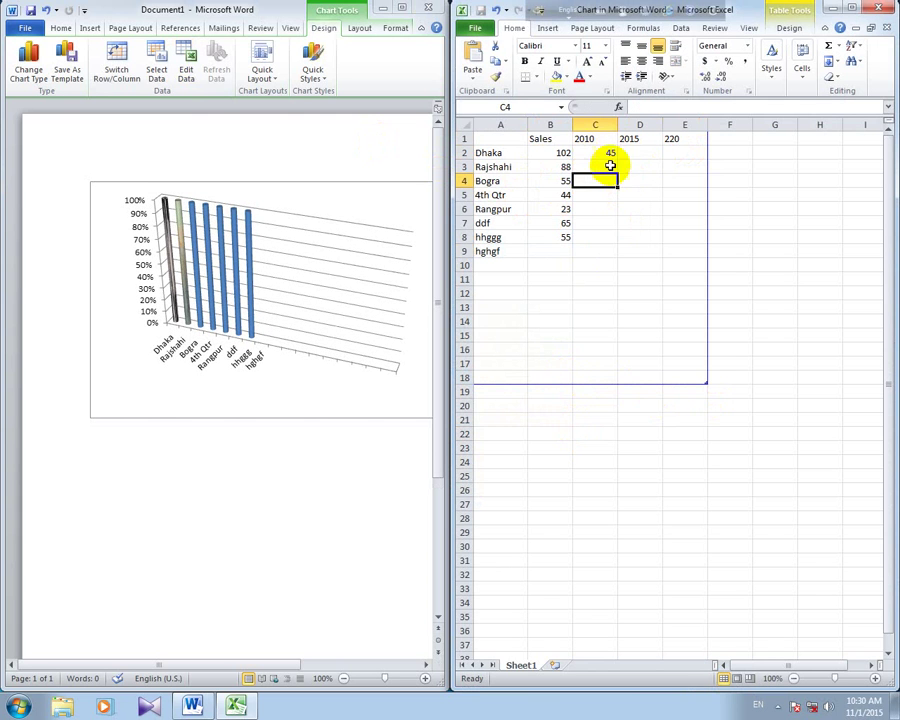
click(608, 154)
drag(617, 160, 630, 237)
key(ctrl+z)
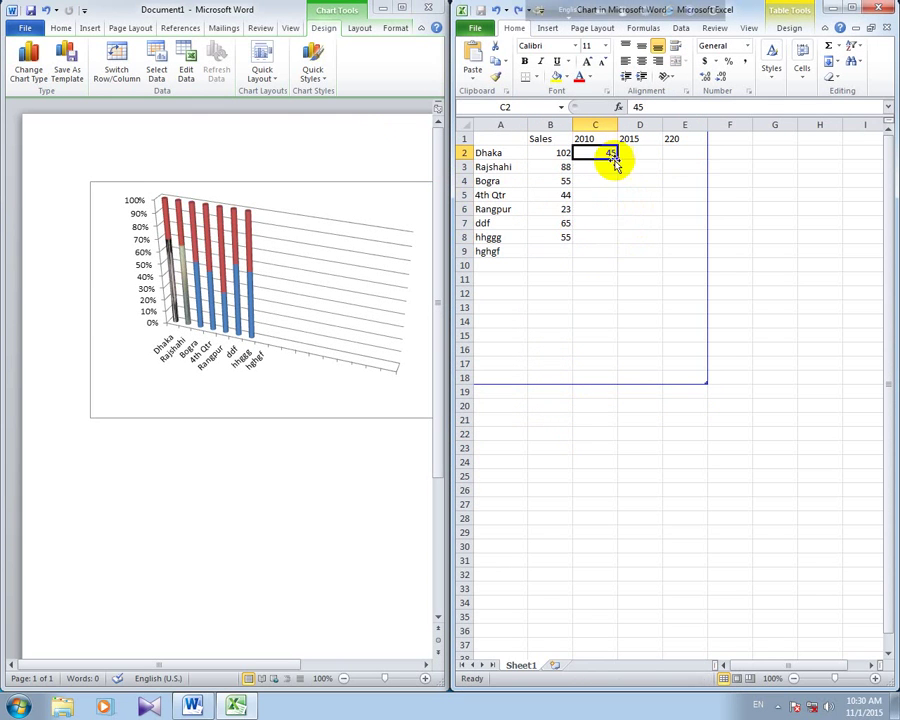
drag(618, 160, 623, 242)
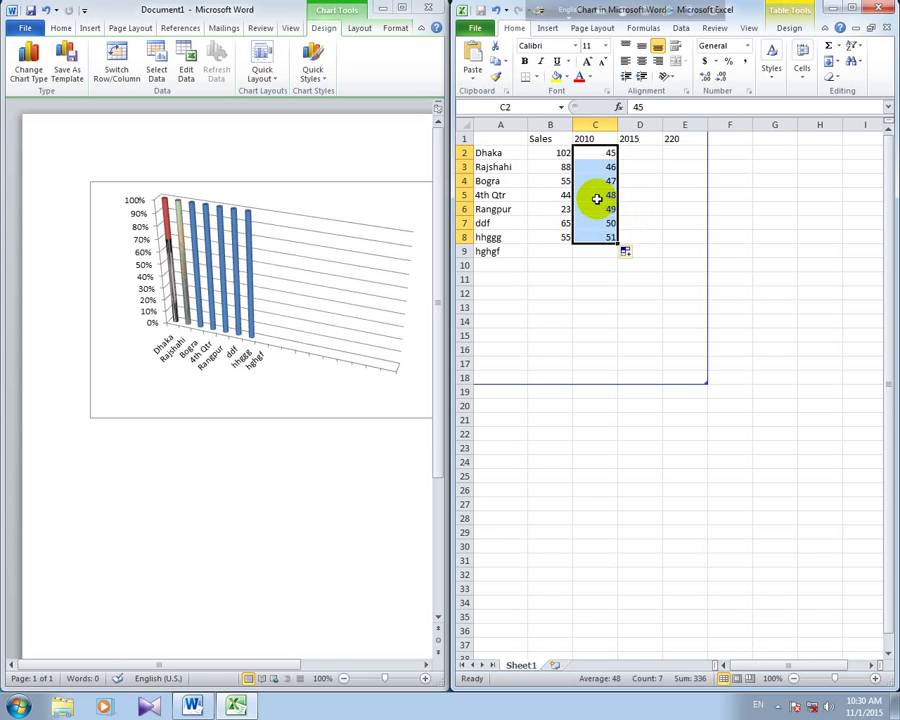
Step: Set the 2010 values of 4th Qtr in C5 to 85 and hhggg in C8 to 99
click(599, 195)
text(85)
click(605, 236)
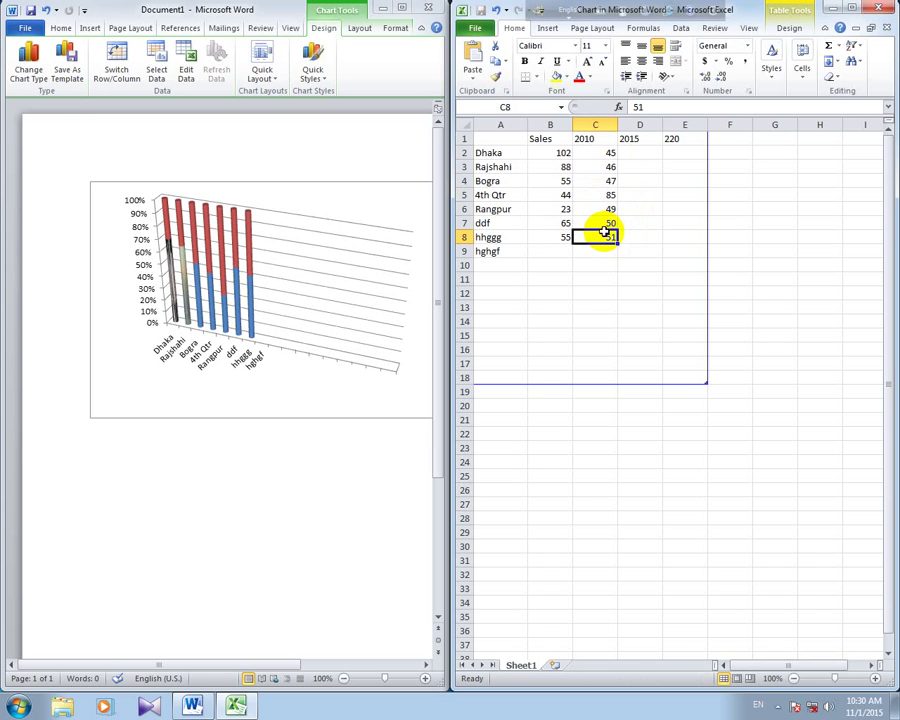
text(99)
click(632, 159)
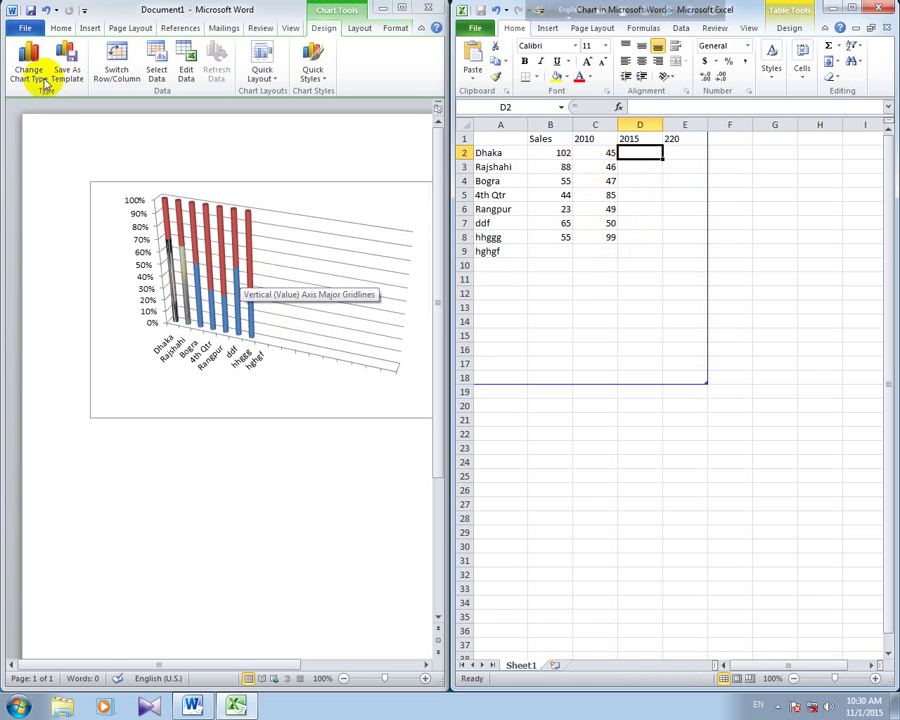
Step: Change the chart type to 3-D Clustered Column
click(250, 252)
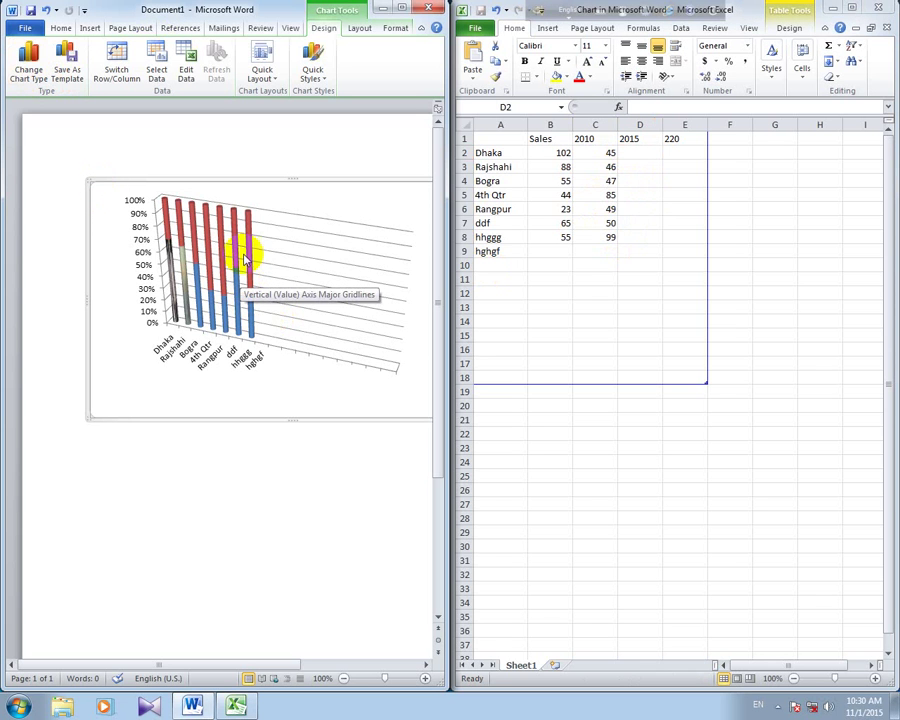
click(28, 64)
click(493, 214)
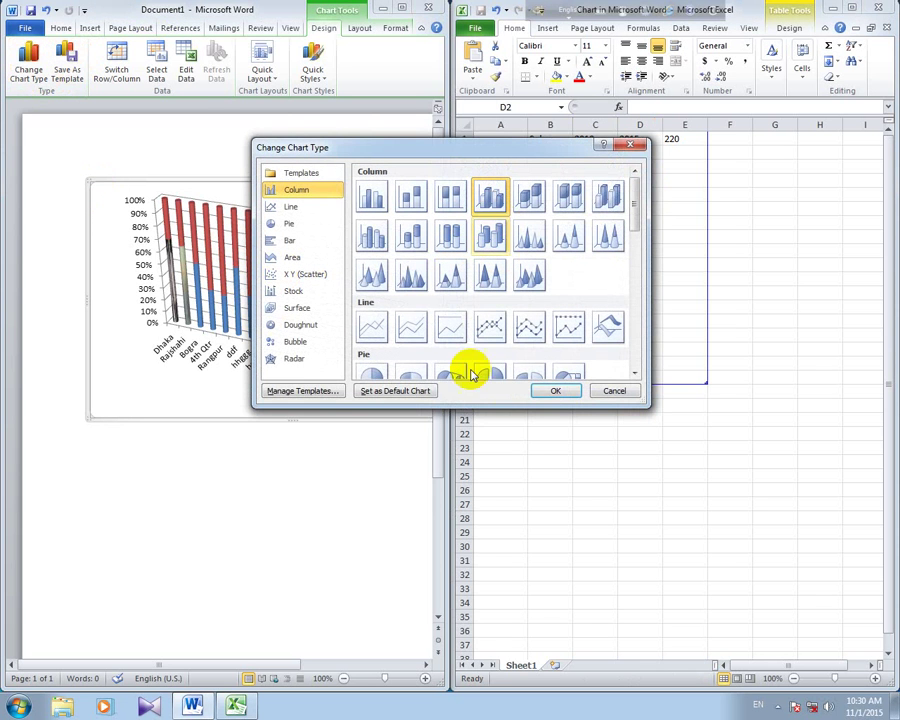
click(554, 390)
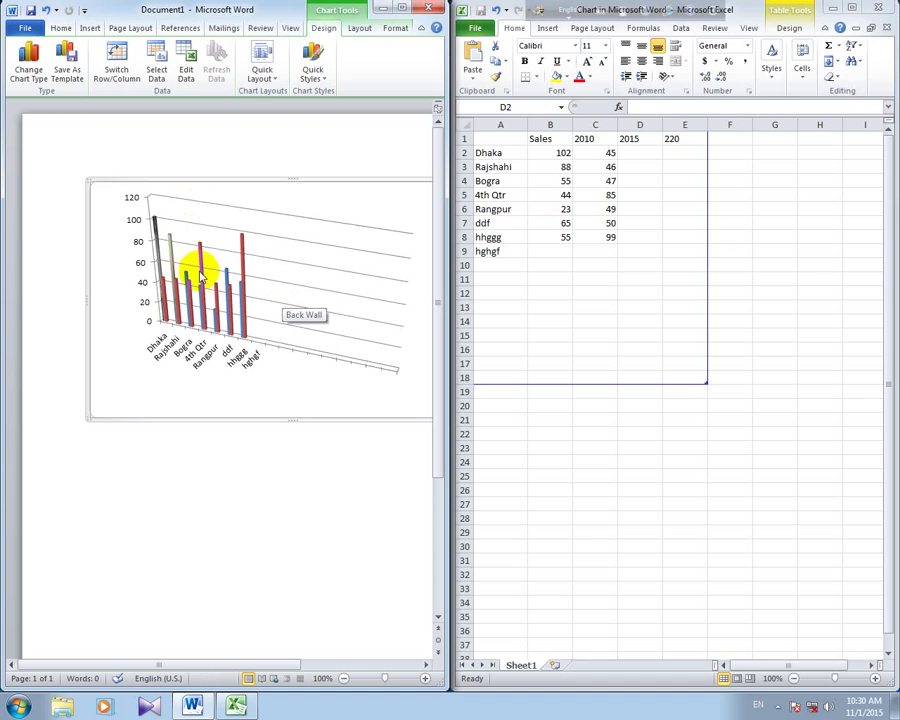
Step: Fill the 2015 column from D2 to D8 with a series starting at 88, and set D8 to 102
click(640, 152)
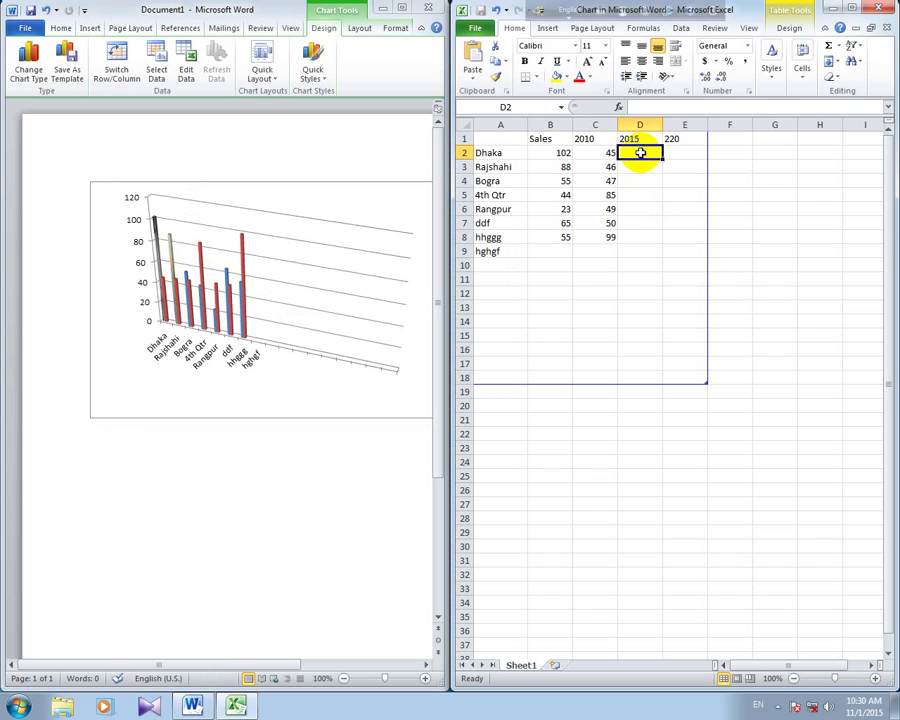
text(88)
key(Return)
click(656, 154)
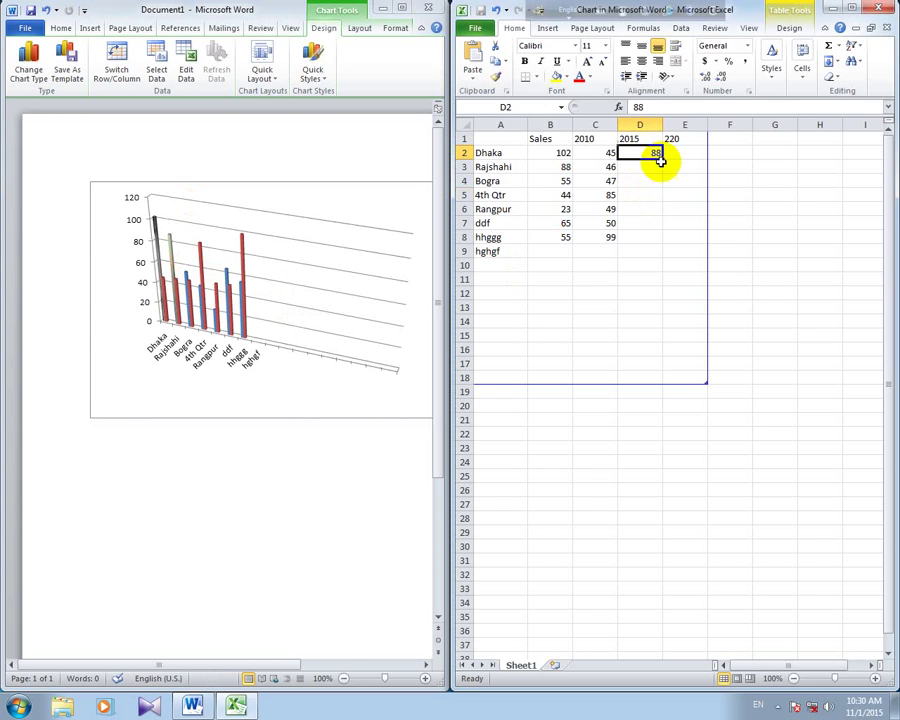
drag(659, 156, 664, 244)
click(640, 235)
text(10)
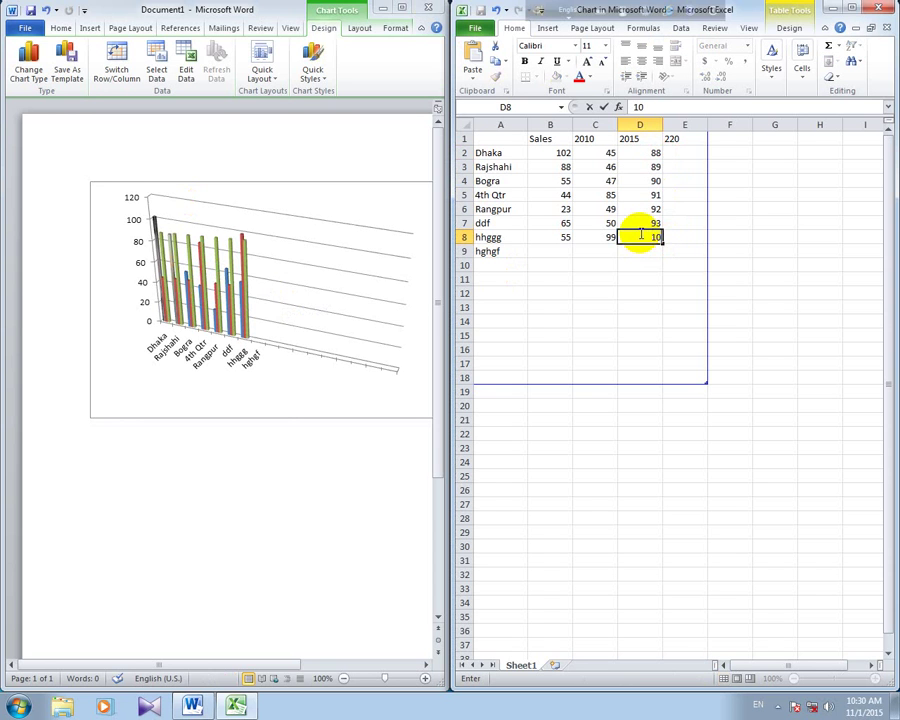
text(2)
click(668, 263)
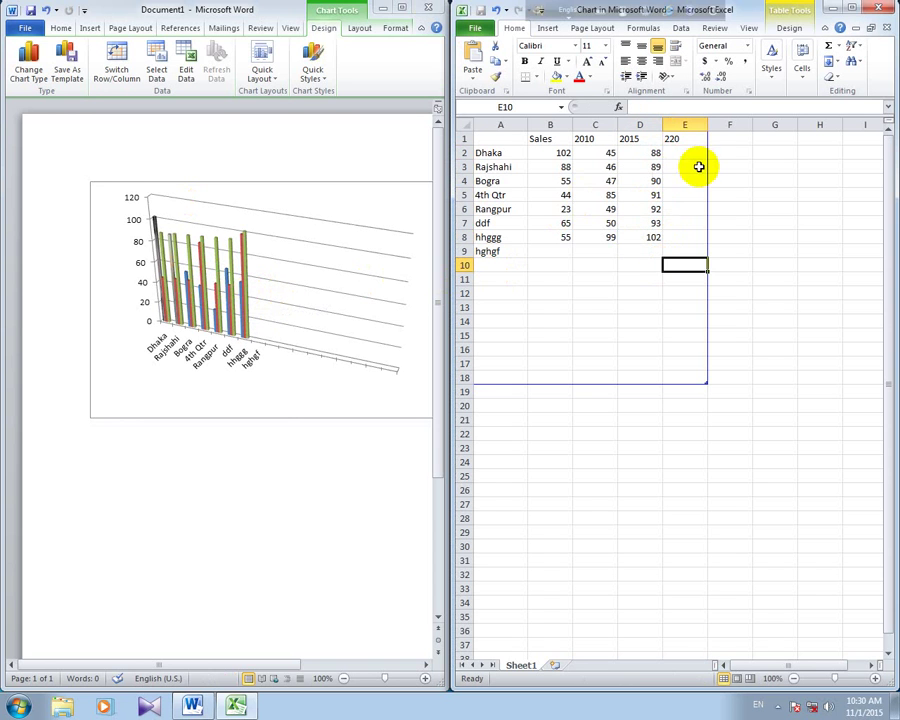
Step: Fill the 220 column from E2 to E8 with a series starting at 55, and set Rangpur's value in E6 to 203
click(693, 157)
text(55)
click(686, 205)
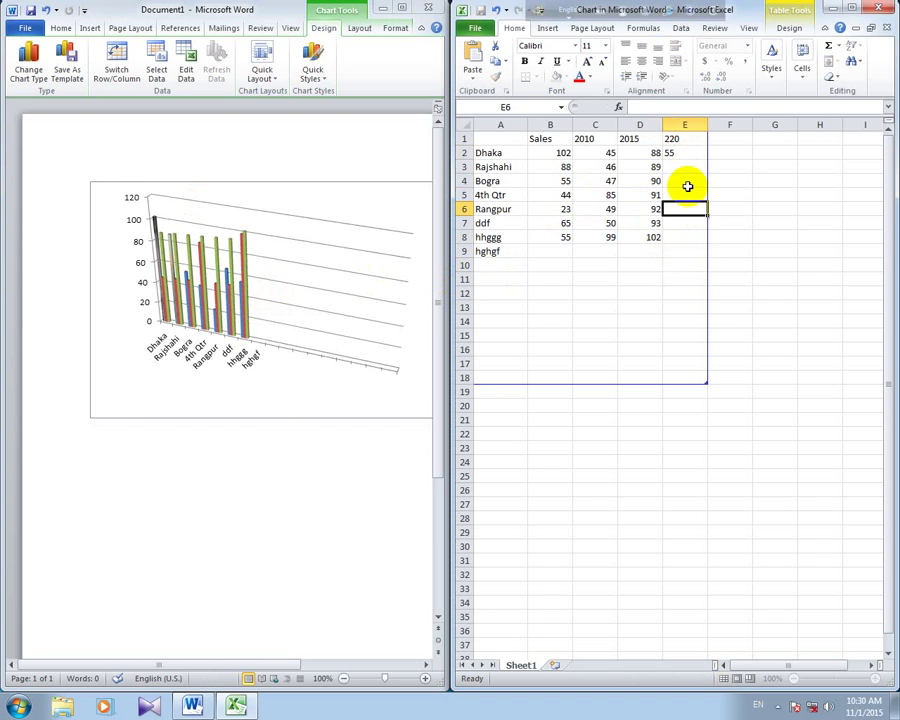
click(694, 155)
drag(706, 160, 707, 241)
click(690, 205)
text(203)
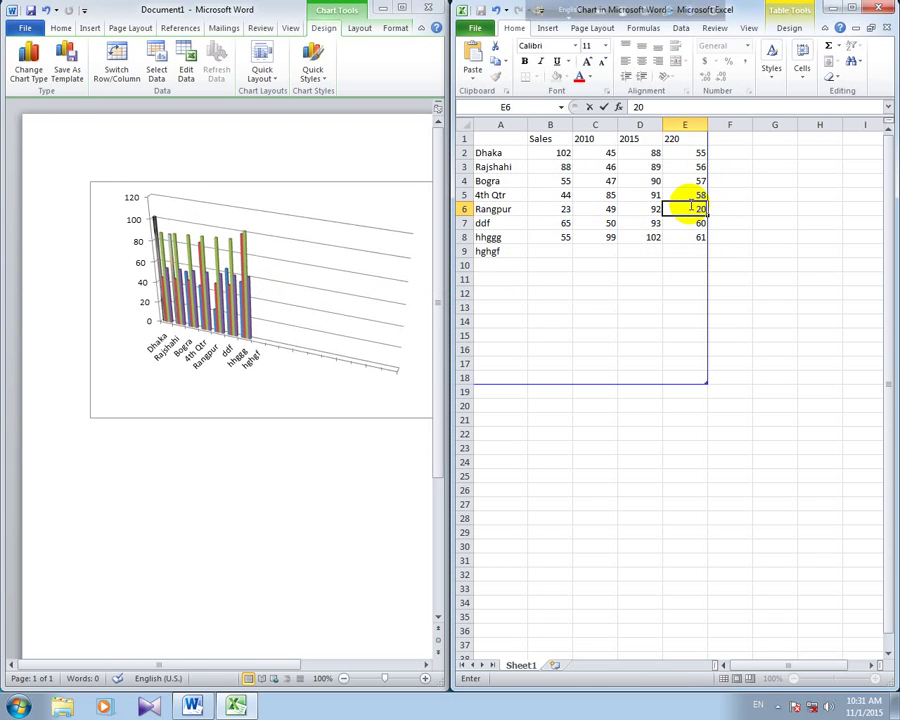
click(688, 265)
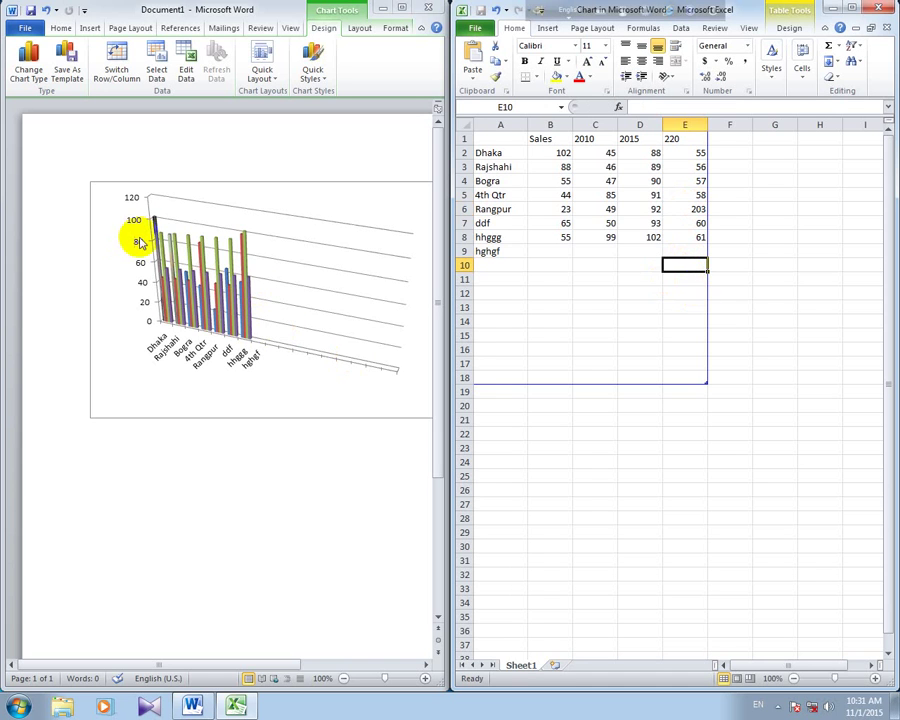
Step: Enter negative values in the chart data: -99 for 4th Qtr in 2010 (C5) and -55 for ddf under 220 (E7)
click(605, 223)
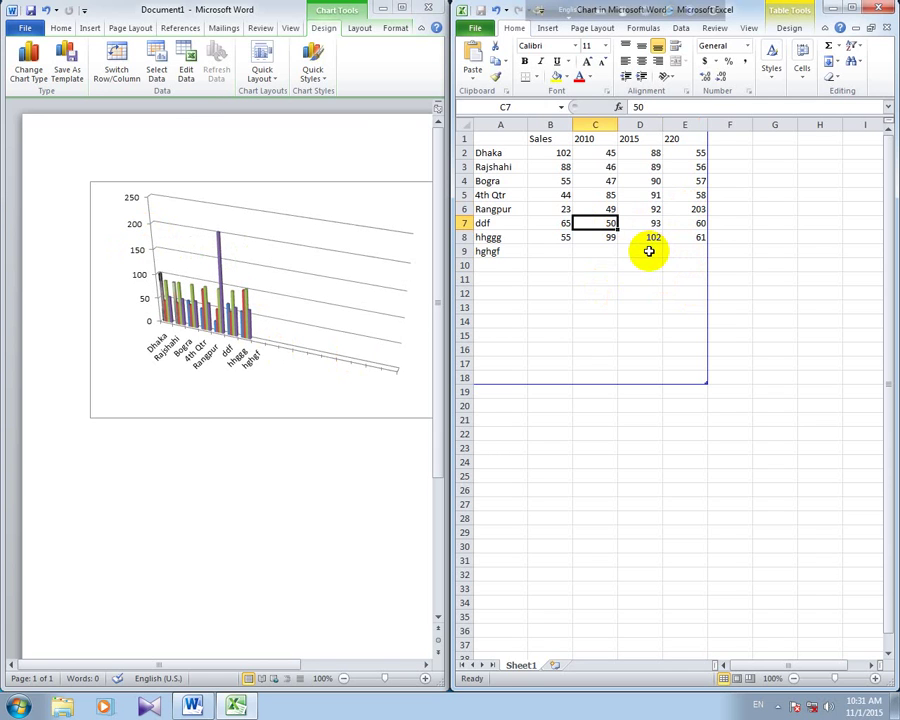
click(609, 196)
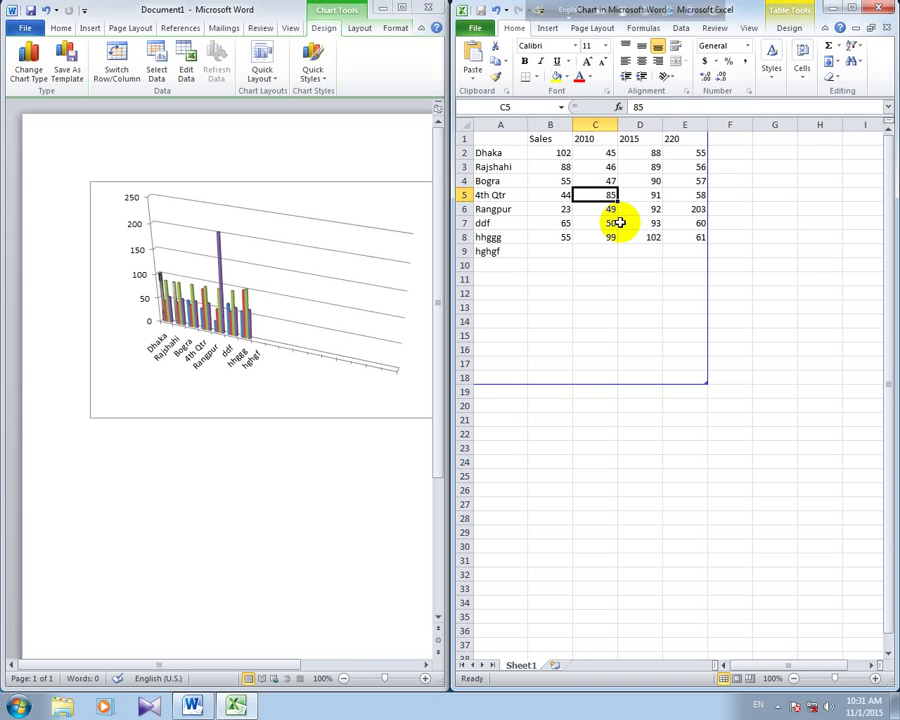
text(-99)
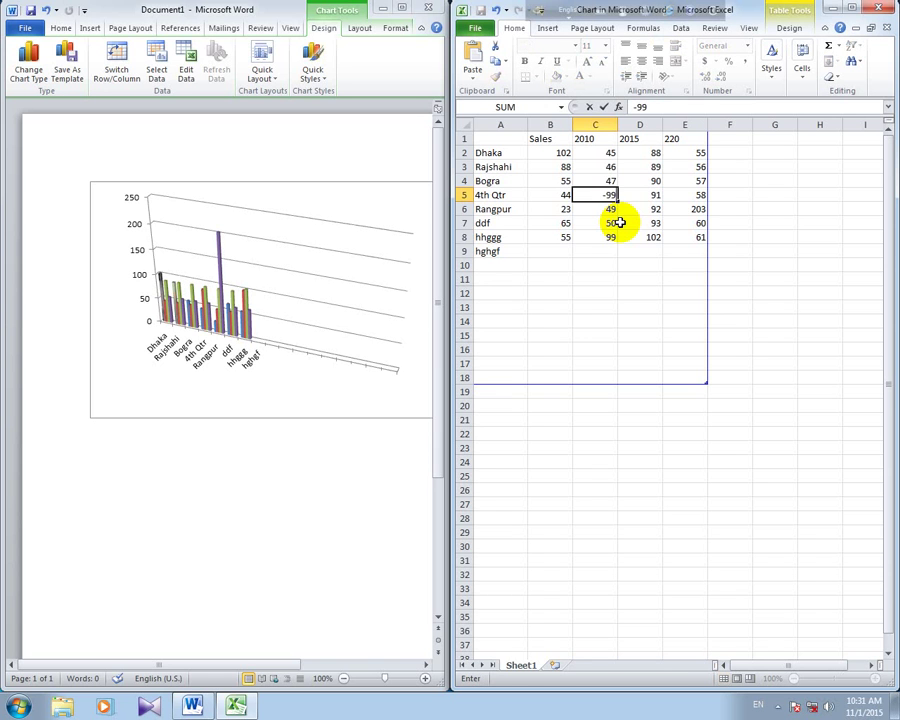
click(633, 262)
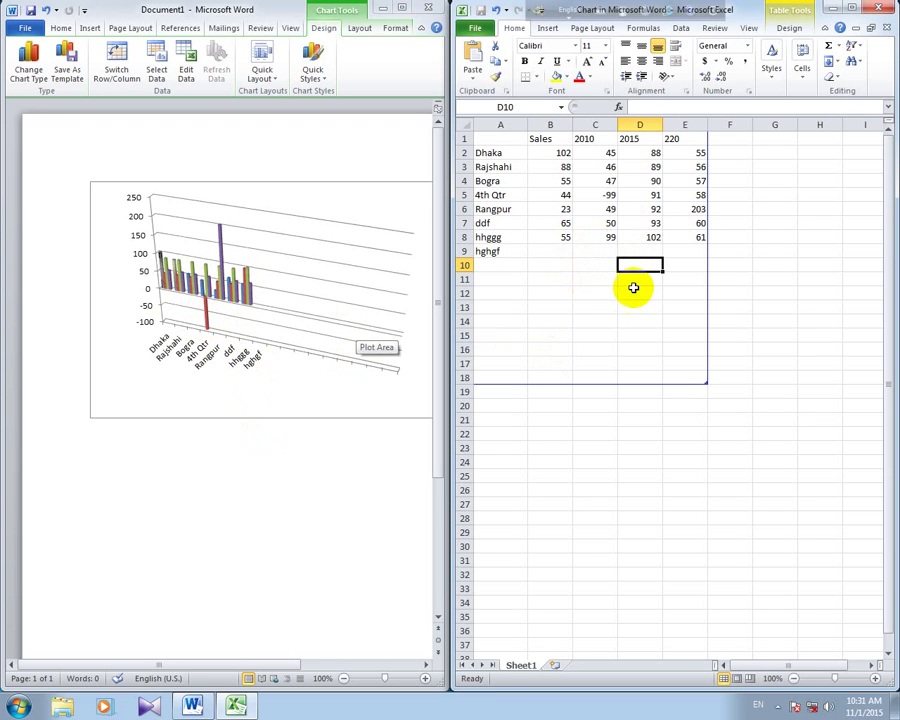
click(688, 227)
text(-)
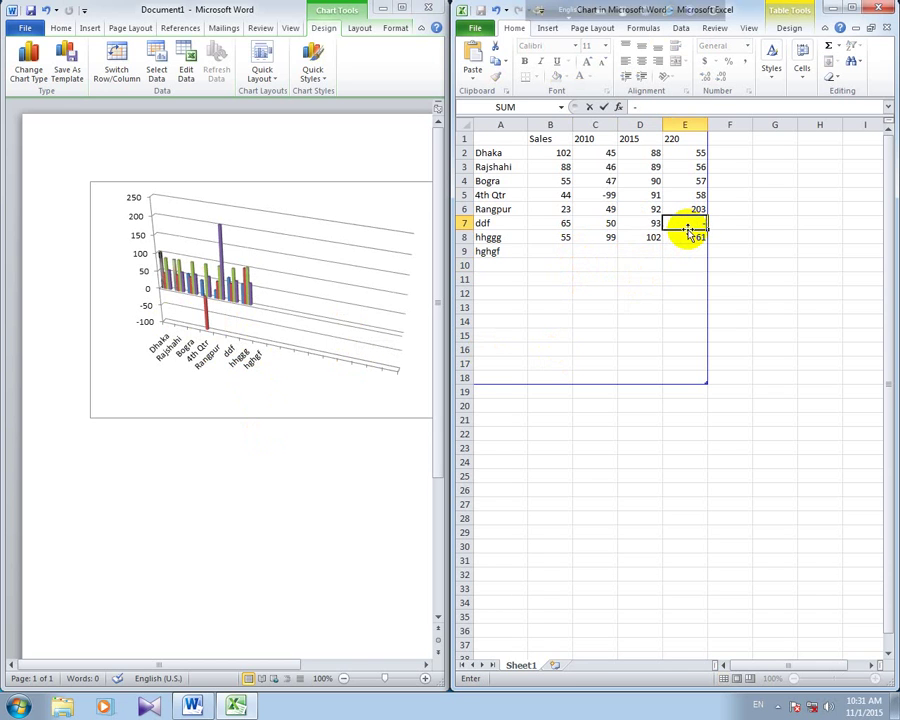
text(55)
click(651, 319)
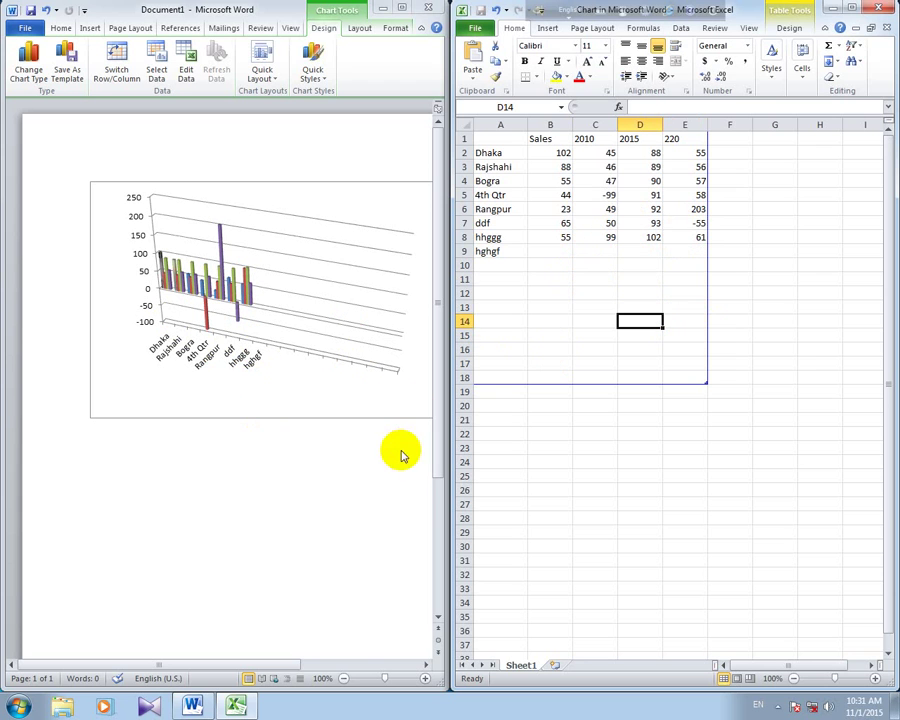
Step: Minimize the data sheet, maximize the document, and try the blue shaded-wall chart style before applying the third-row blue style
click(836, 9)
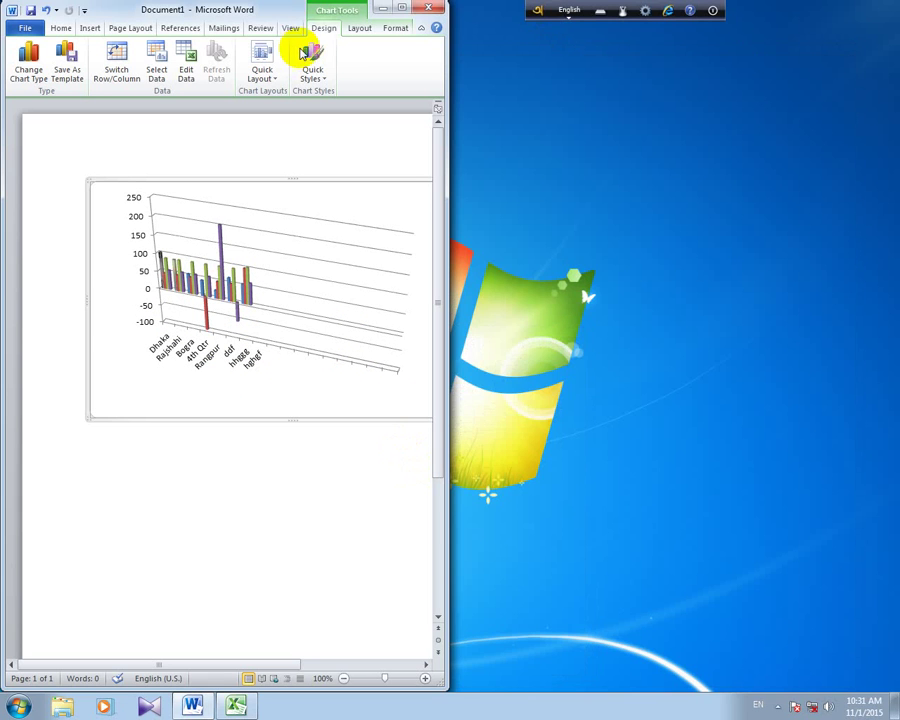
click(401, 8)
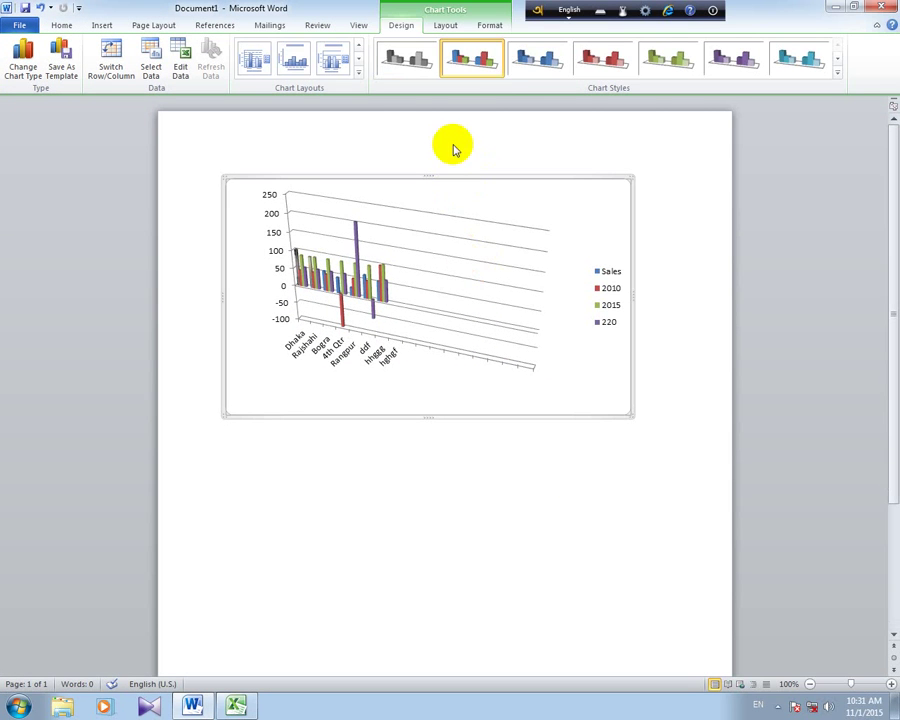
click(837, 72)
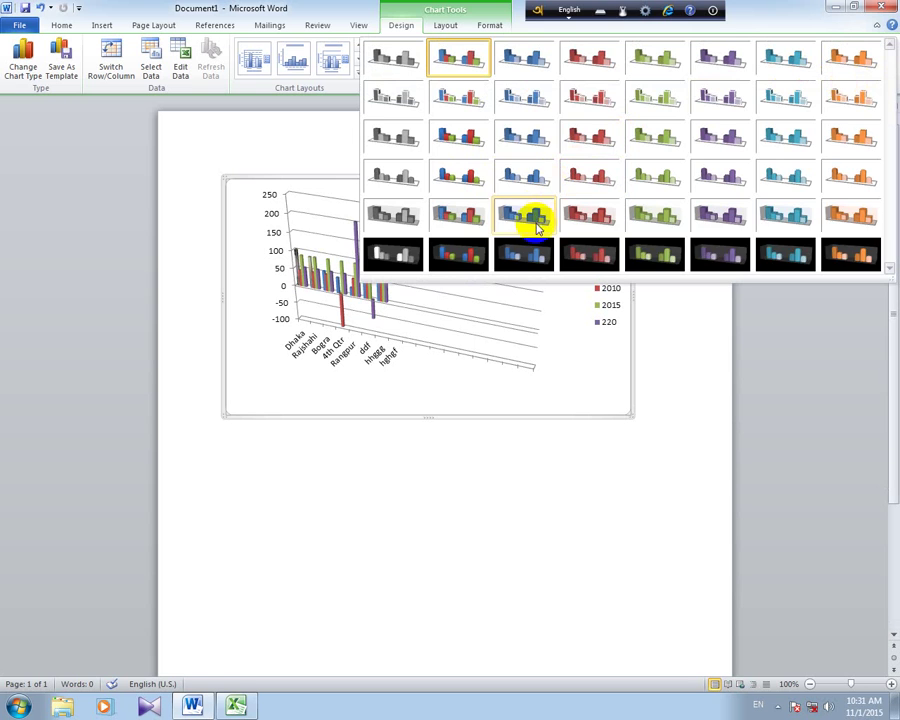
click(540, 214)
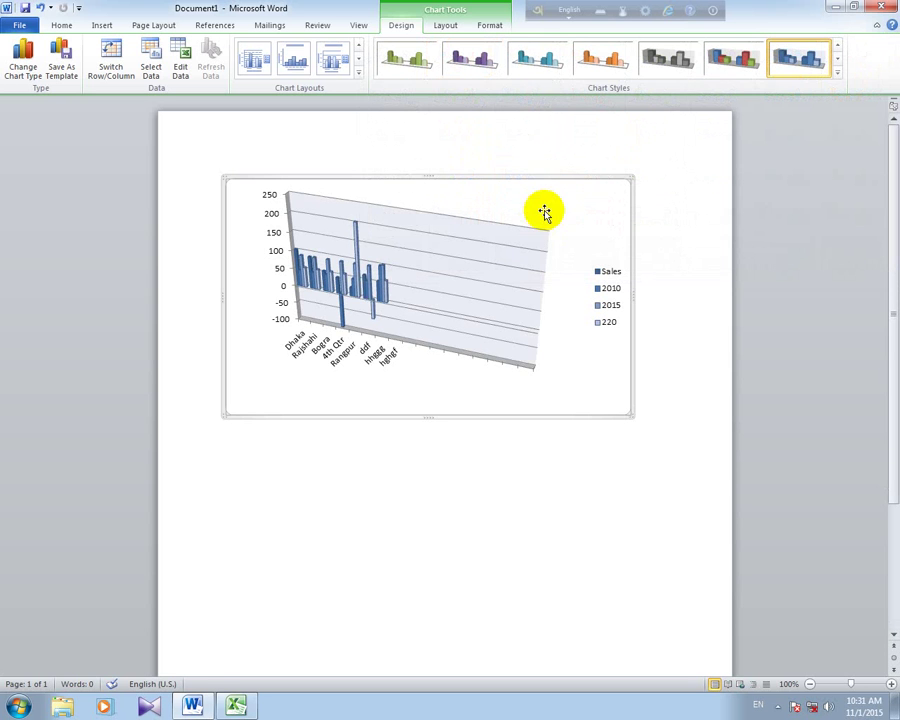
click(837, 72)
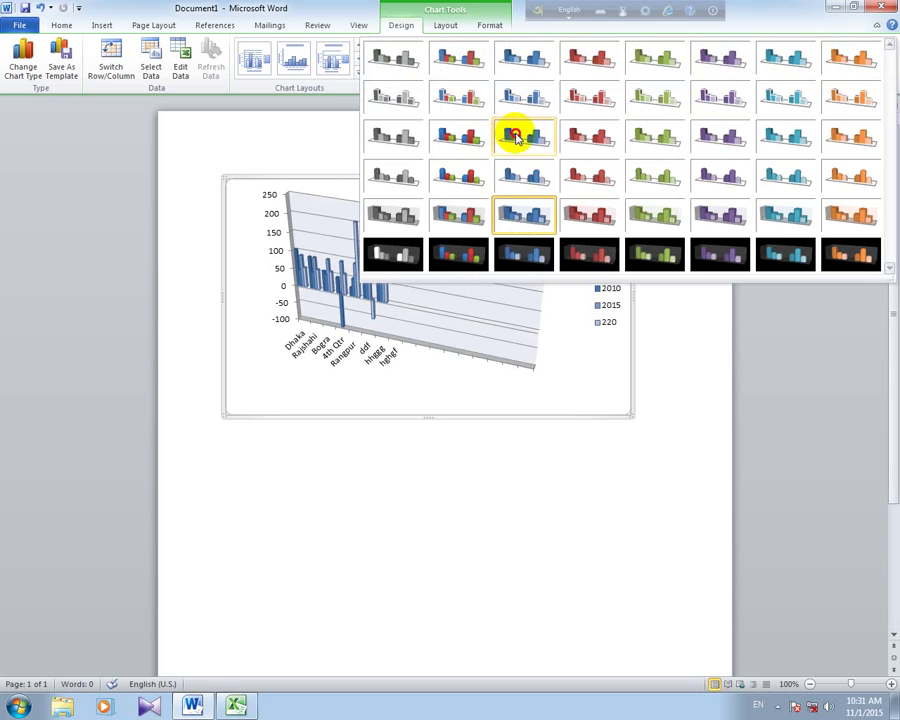
click(512, 134)
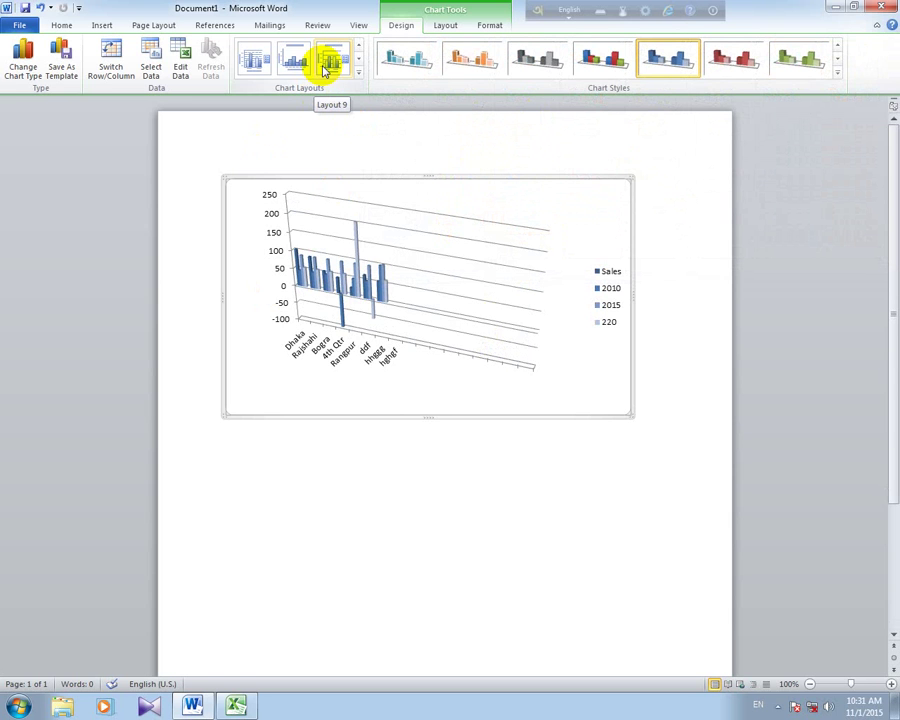
Step: Select the whole column chart by its frame and delete it from the document
click(58, 28)
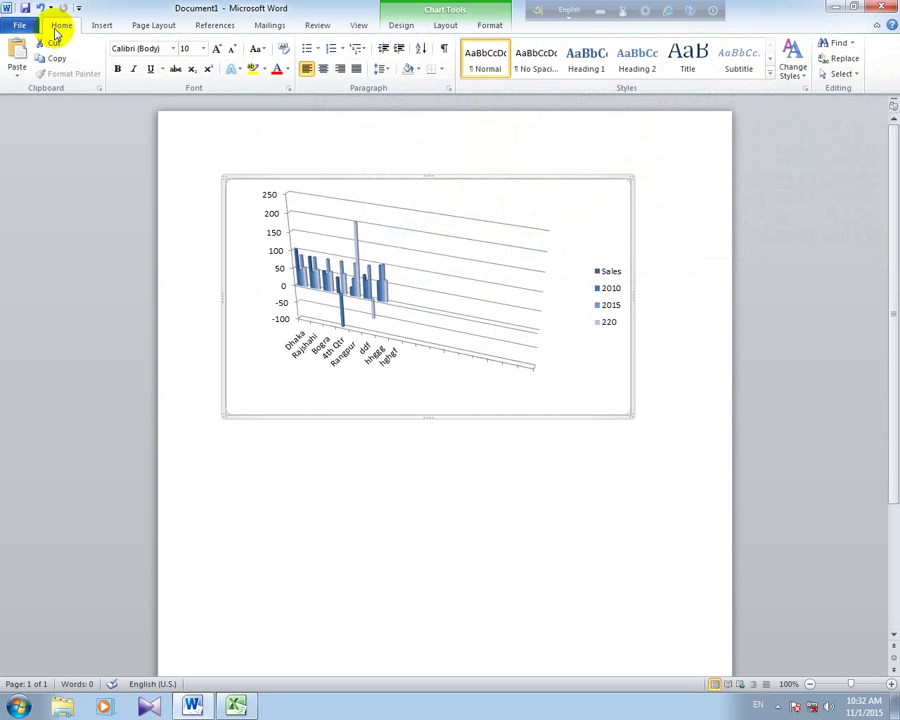
click(102, 25)
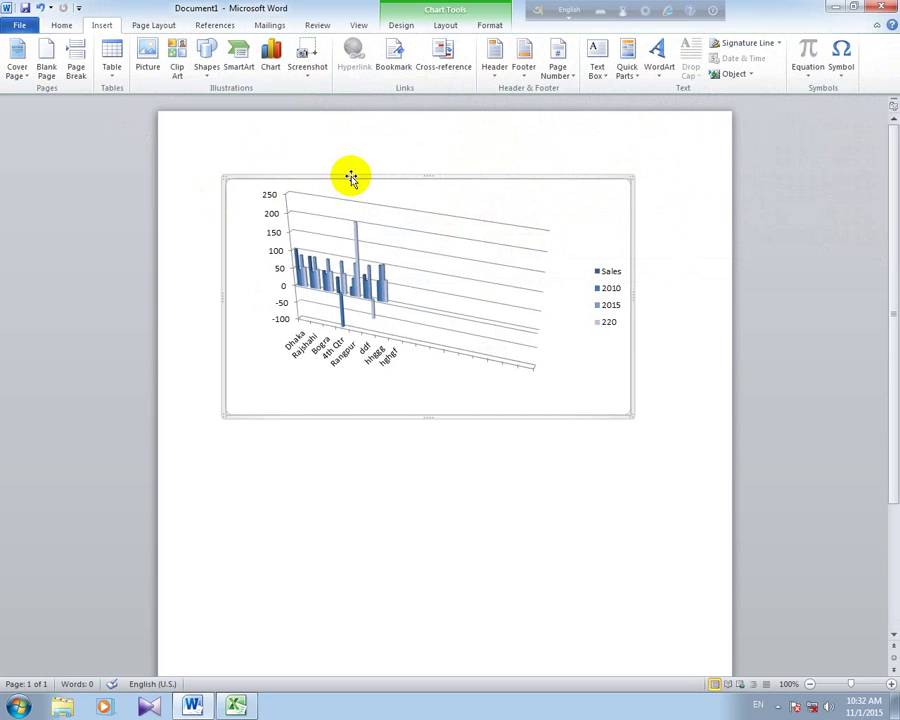
click(371, 235)
click(460, 179)
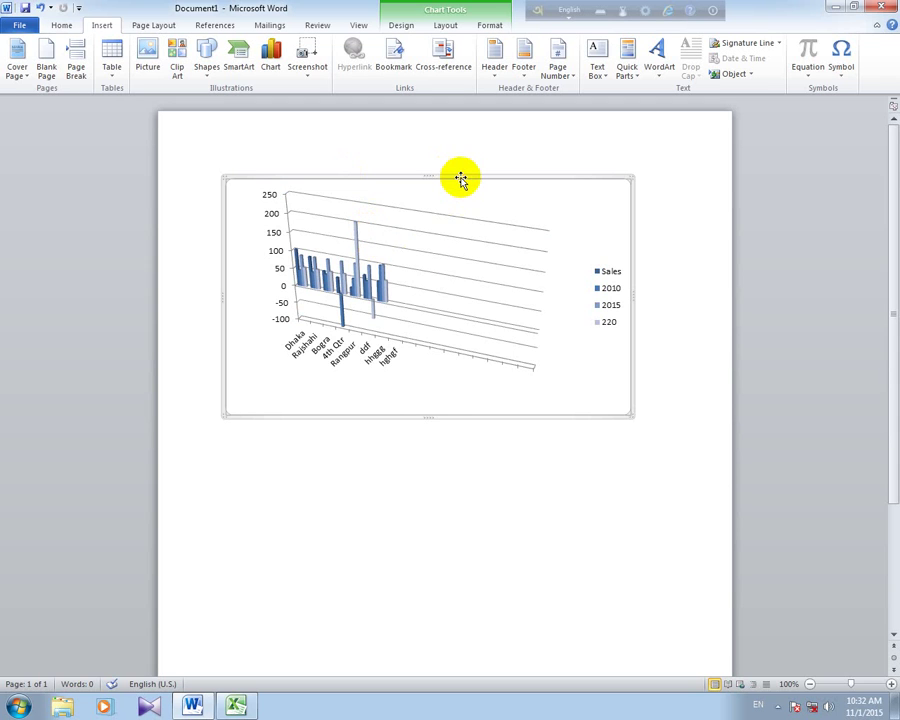
key(Delete)
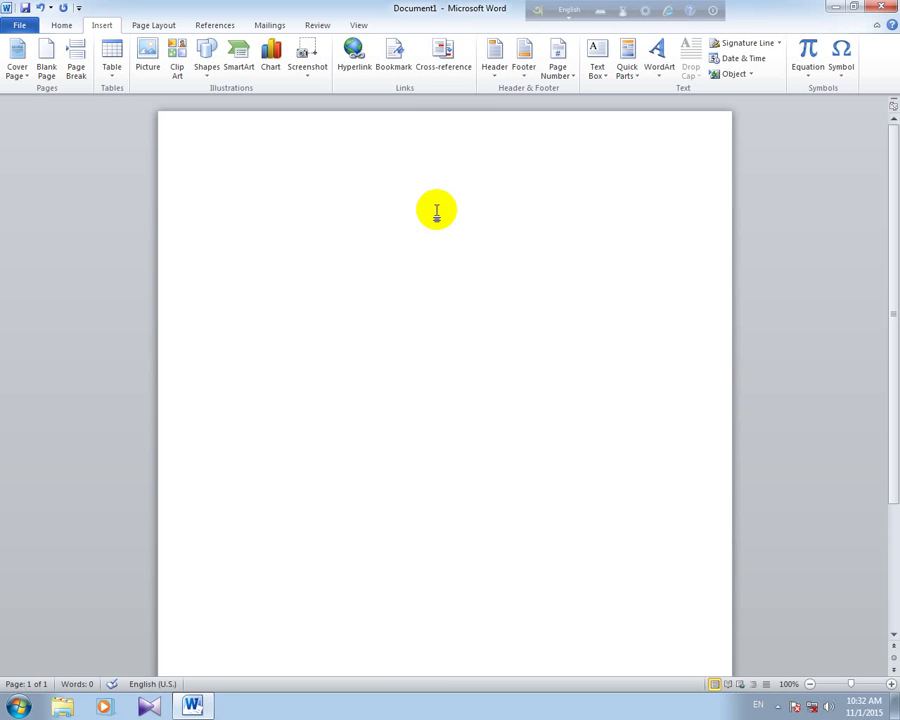
Step: Insert a Blank header reading "Govt.Azizul Haque College" and close header editing
click(497, 78)
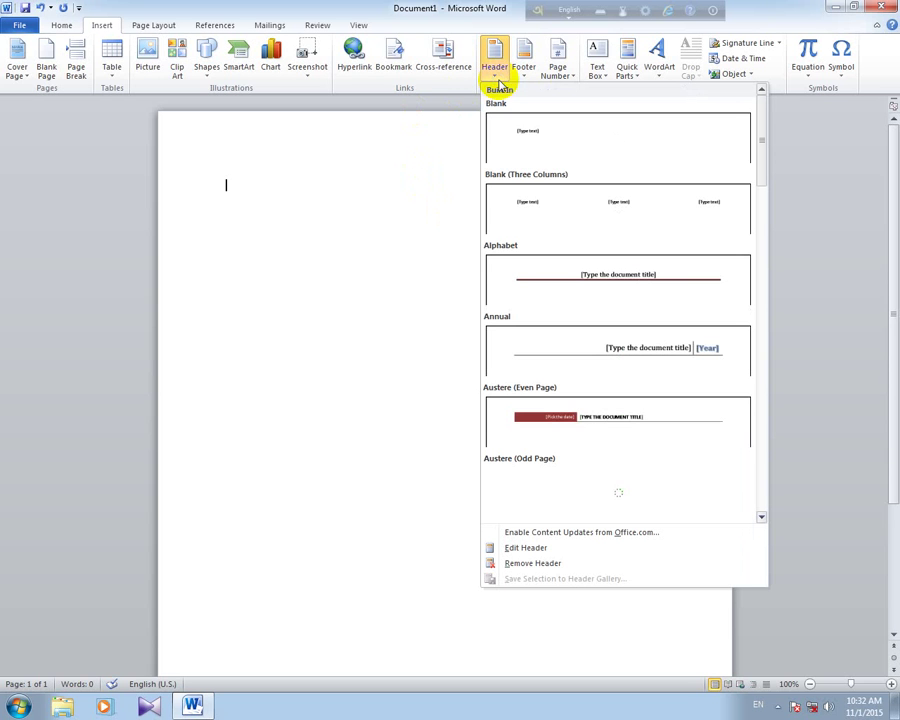
click(568, 132)
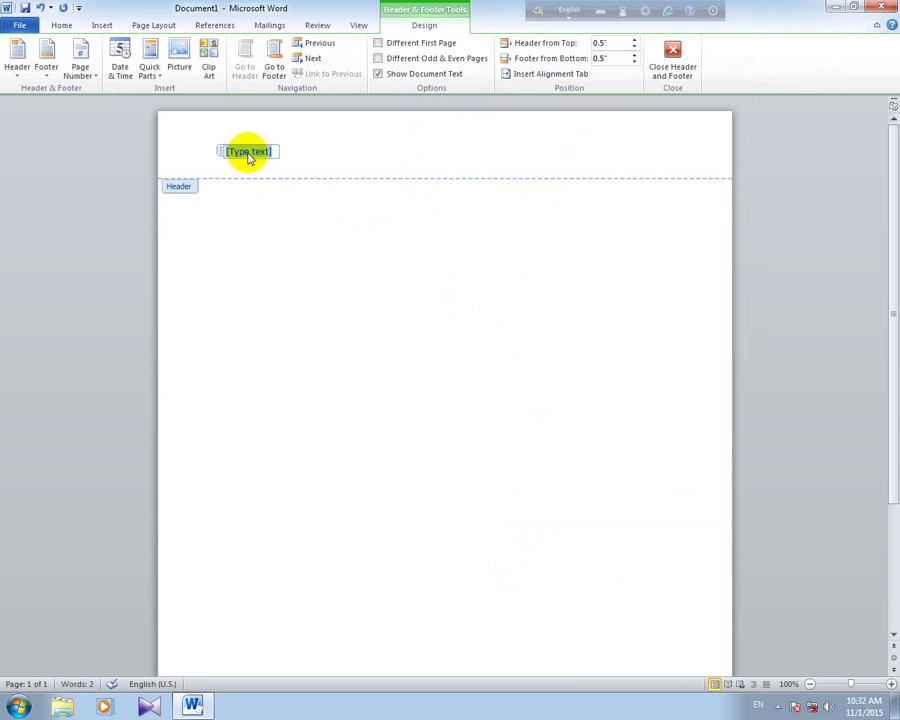
text(Govt)
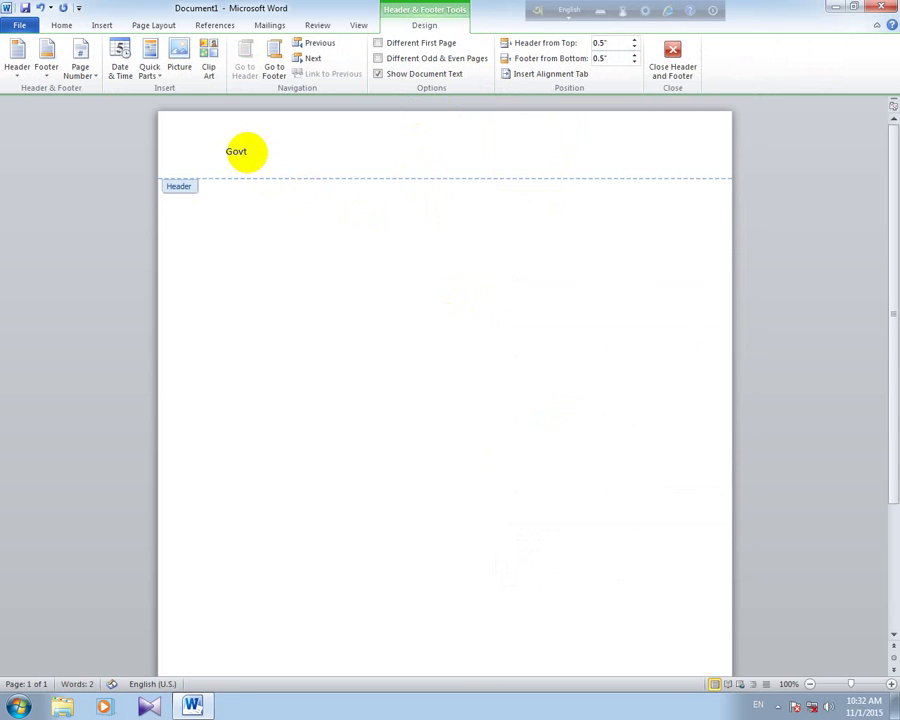
text(.Azizul)
text( Haque \)
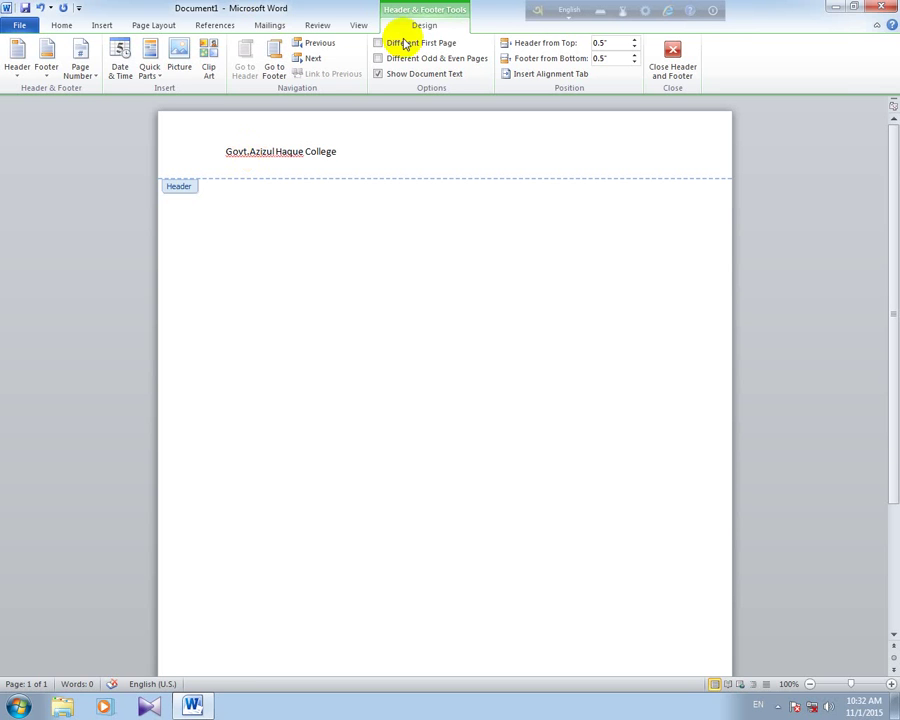
click(672, 74)
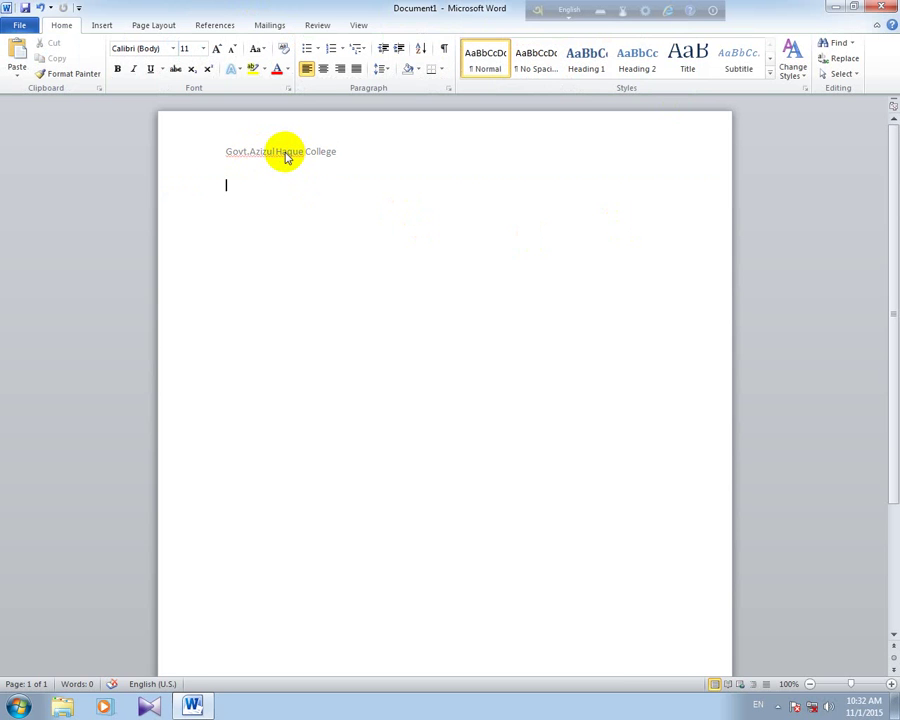
Step: Extend the document with blank paragraphs down to a fourth page, and check the header across the pages back to page 1
key(ctrl+Return)
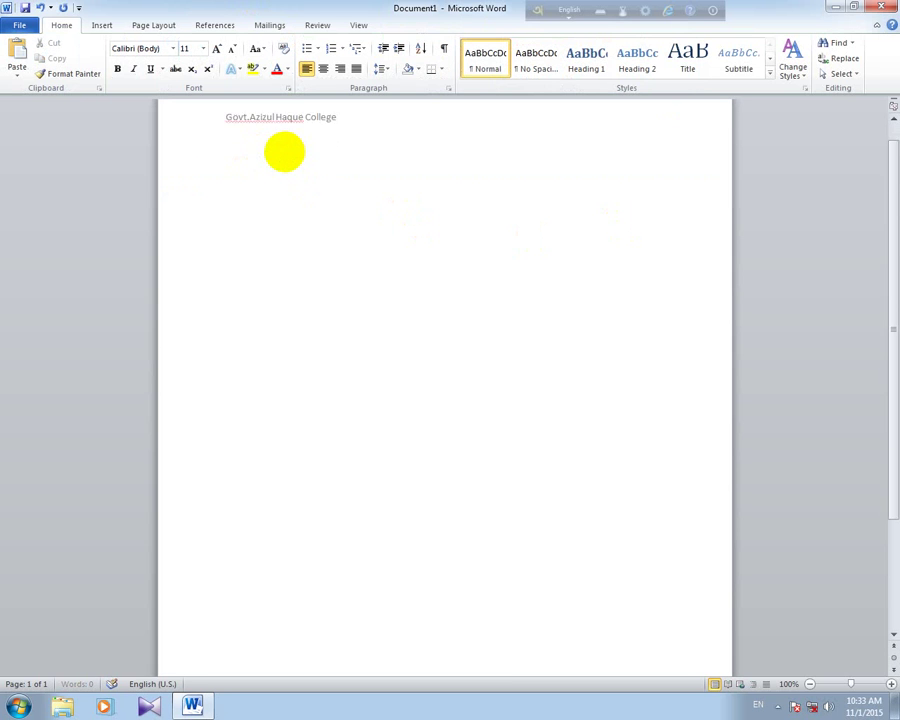
scroll(284, 152, up, 4)
scroll(284, 152, down, 6)
scroll(284, 152, up, 4)
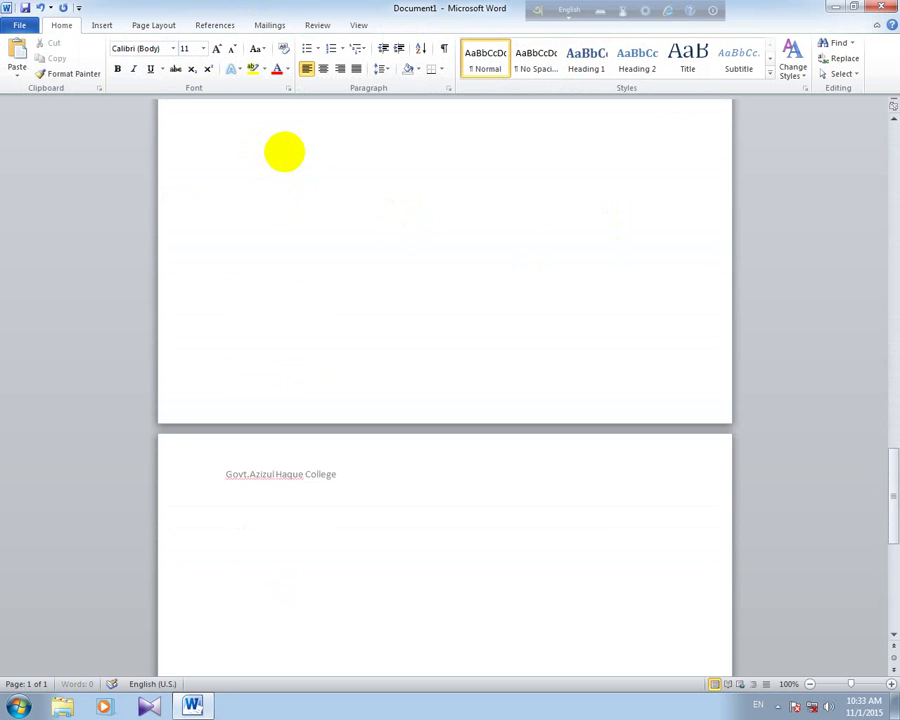
scroll(284, 152, down, 4)
scroll(384, 246, up, 6)
scroll(388, 236, down, 4)
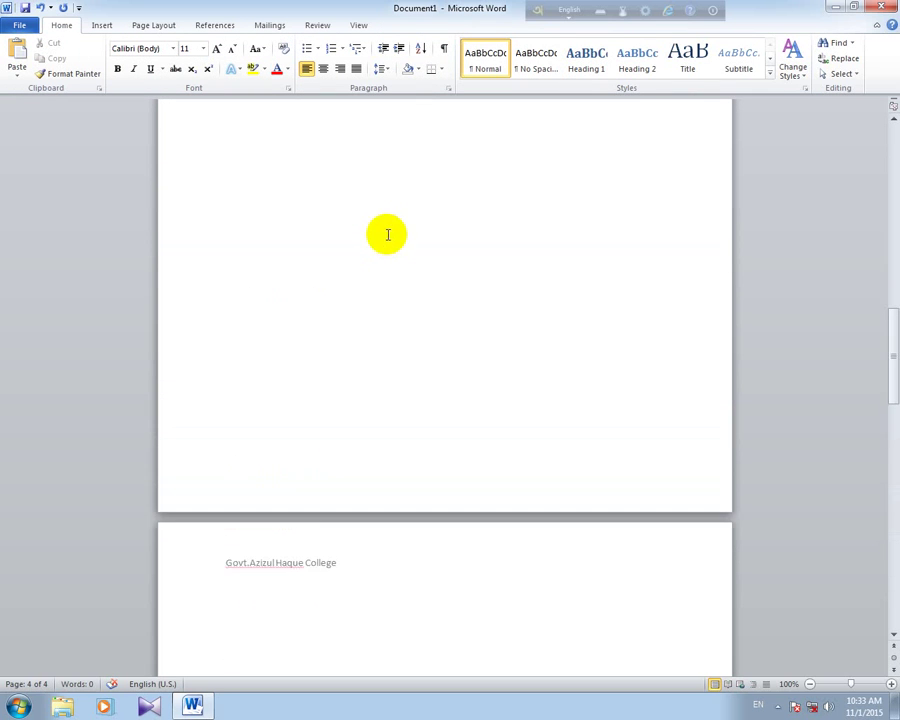
scroll(886, 249, up, 4)
drag(886, 249, 892, 106)
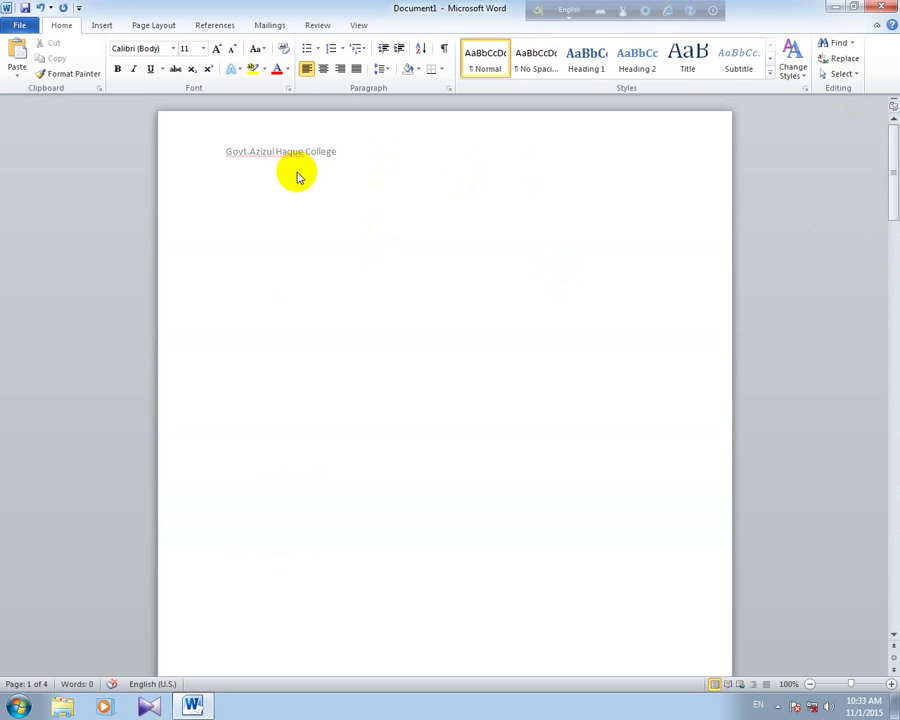
Step: Open the existing page header for editing and try the built-in Alphabet header design
click(101, 25)
click(495, 68)
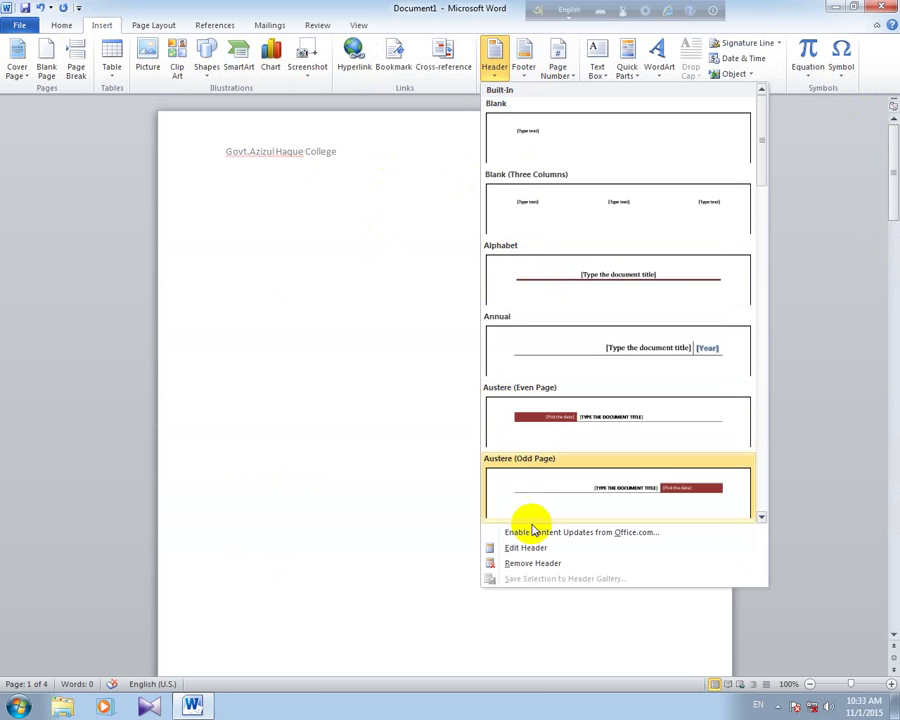
click(500, 545)
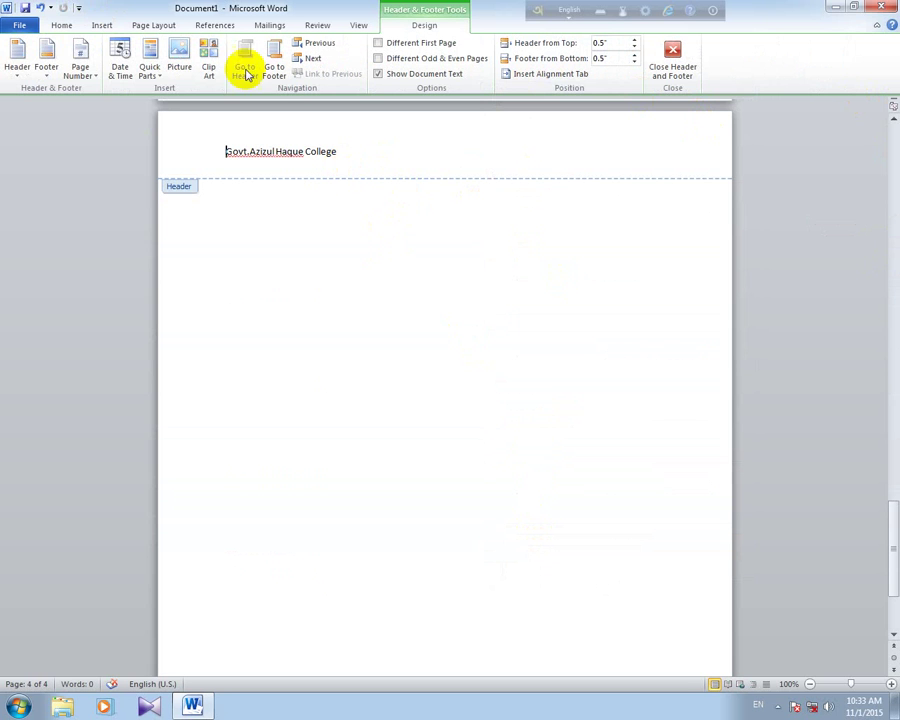
click(18, 62)
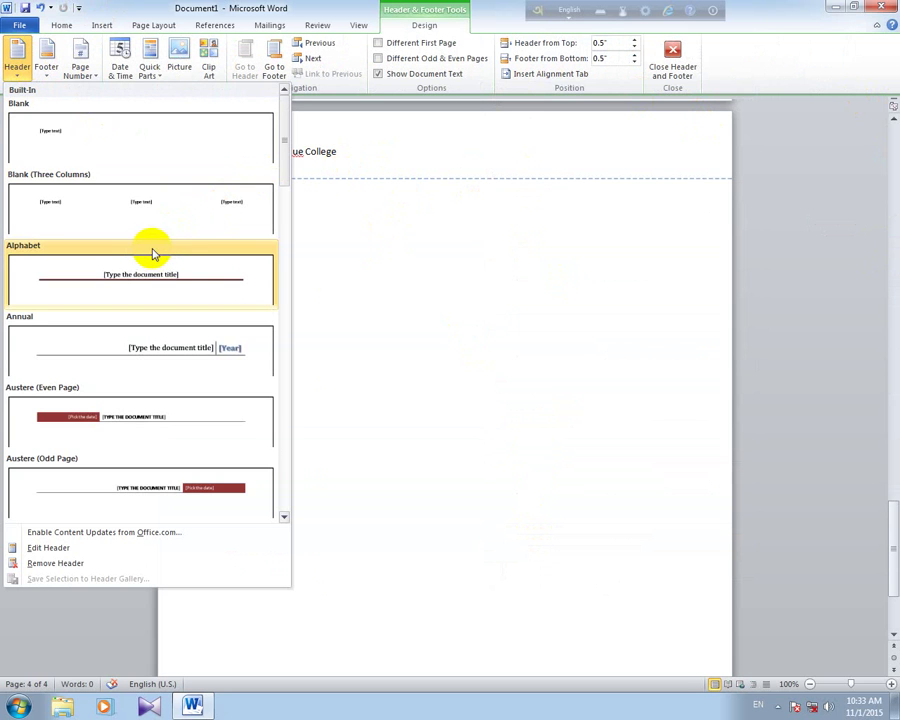
click(165, 285)
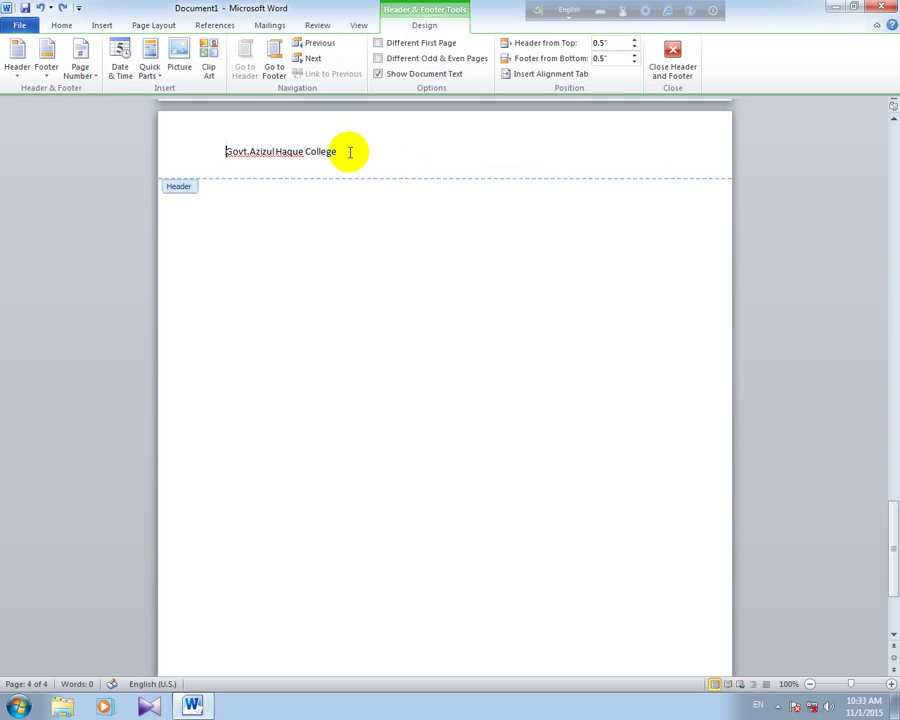
Step: Copy the college name from the header, apply the Alphabet header, paste the name as its document title and close header editing
click(210, 155)
key(ctrl+c)
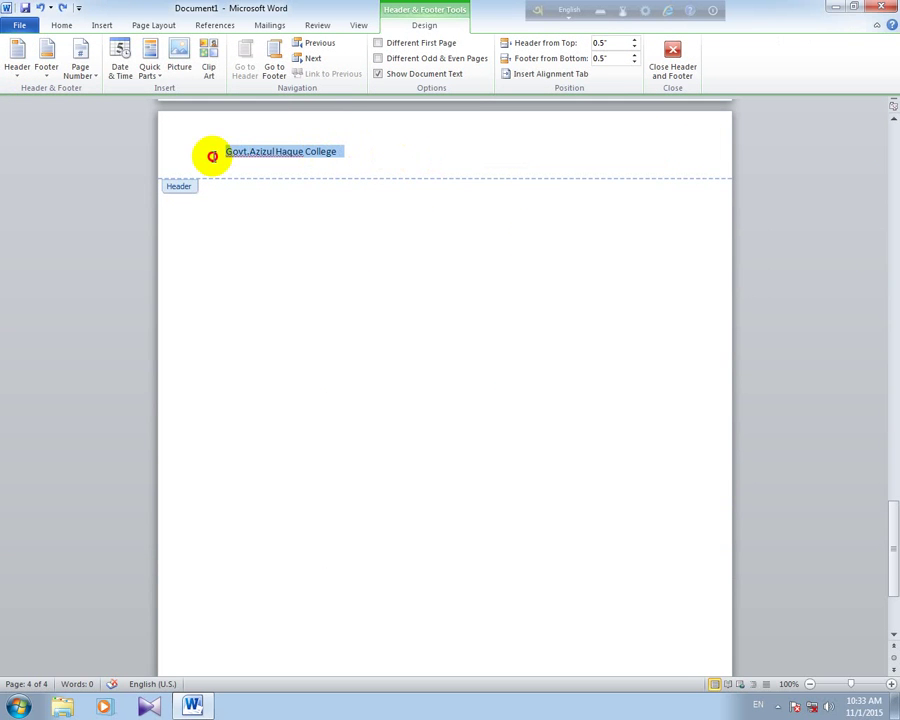
click(18, 66)
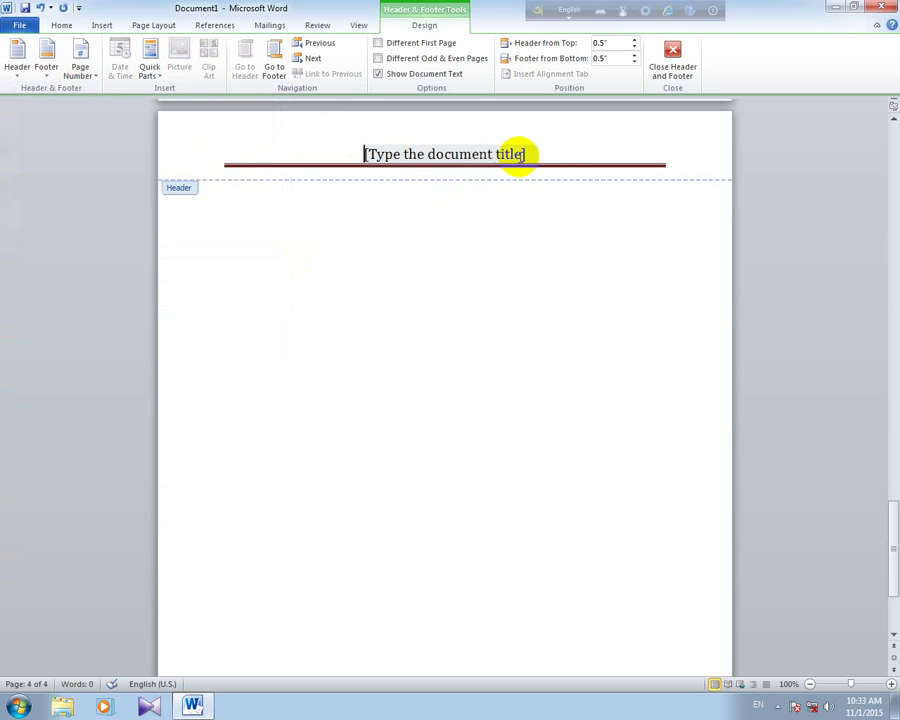
click(520, 156)
key(ctrl+v)
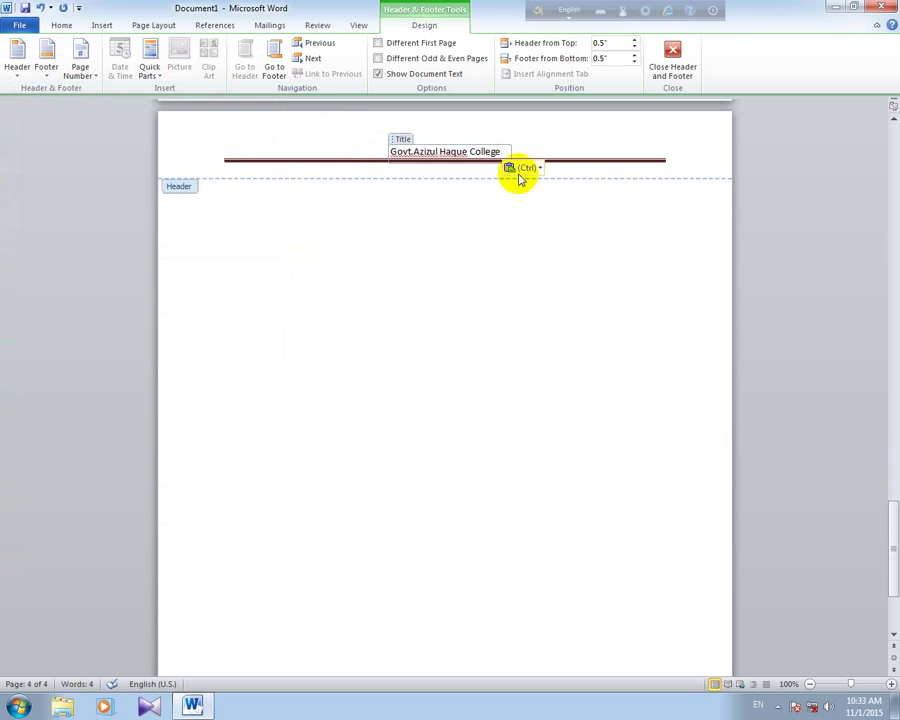
click(672, 70)
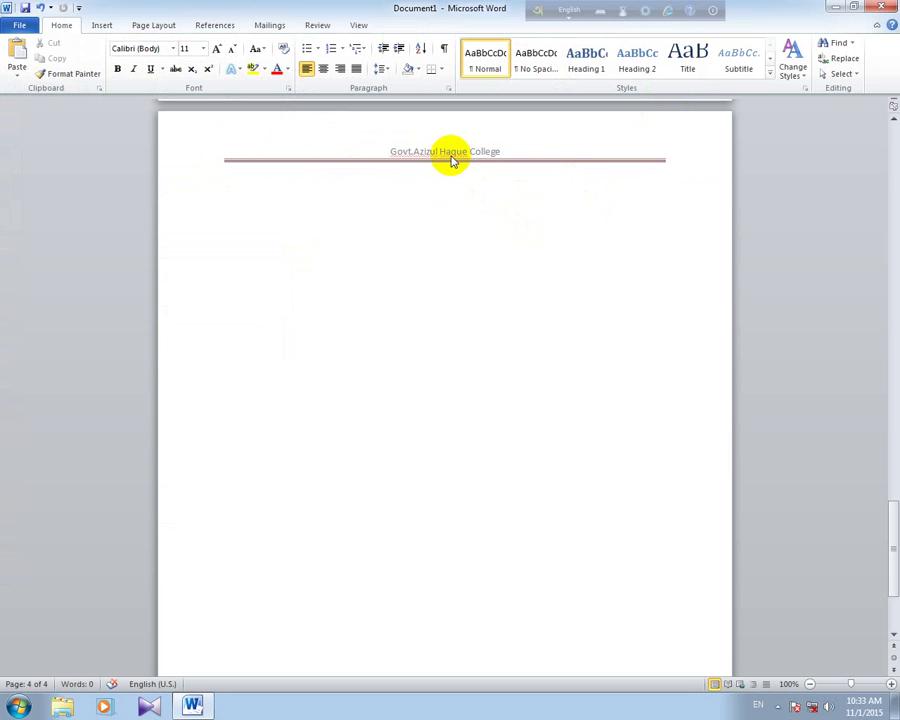
Step: Replace the header with the Cubicles (Odd Page) design, enter "fdgdfgdf" as the subtitle and close header editing
click(102, 25)
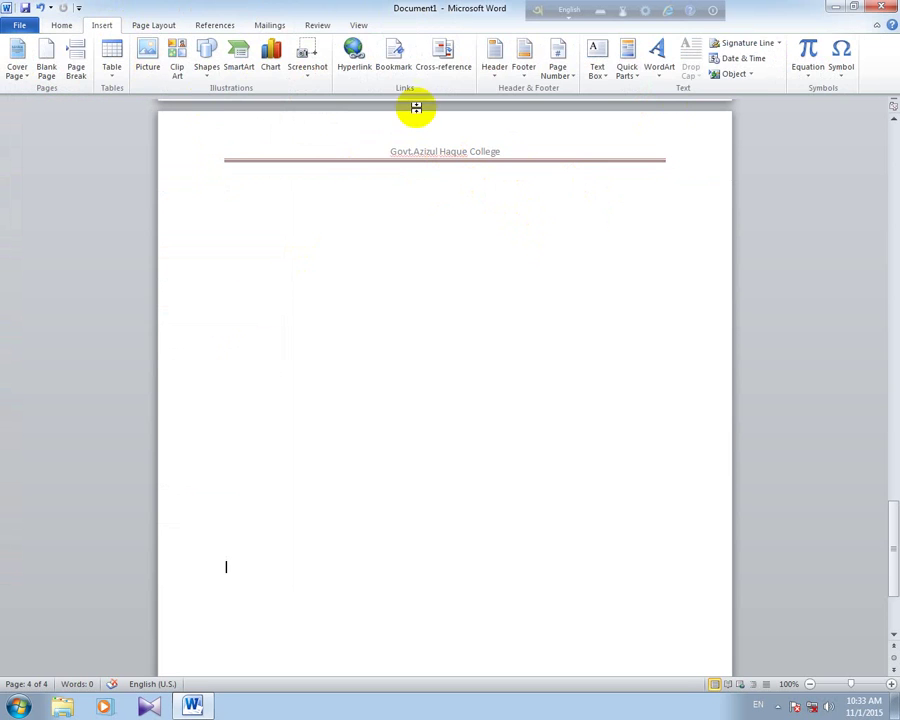
click(497, 64)
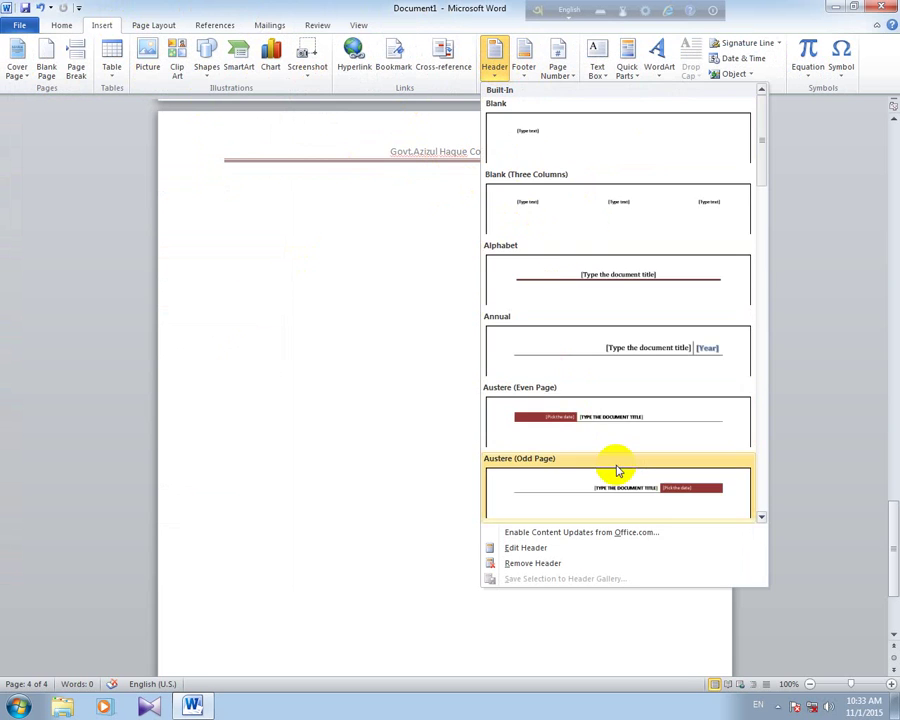
scroll(615, 470, down, 5)
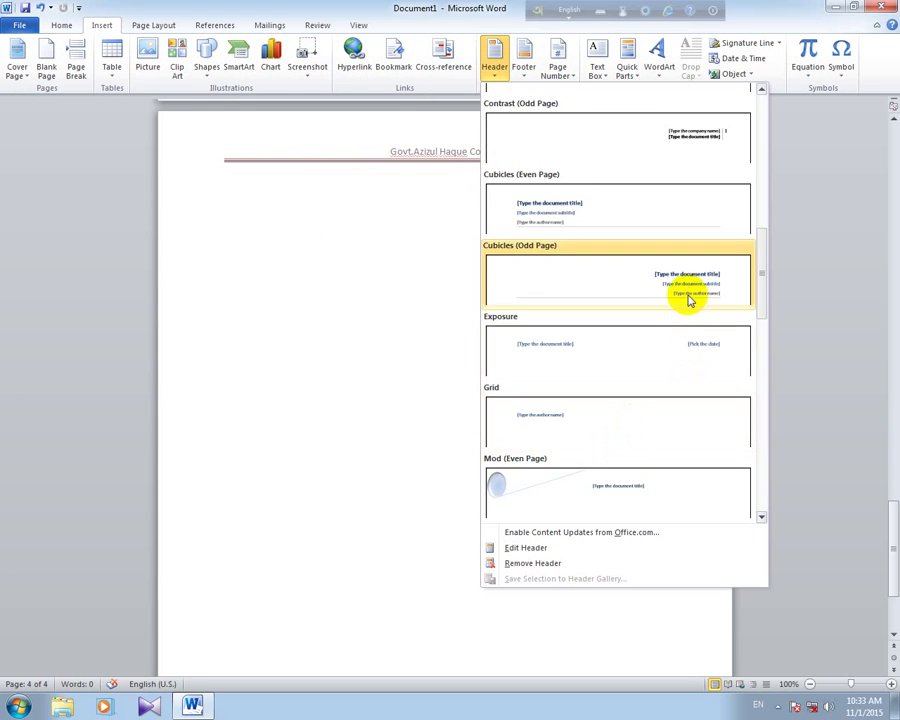
click(688, 300)
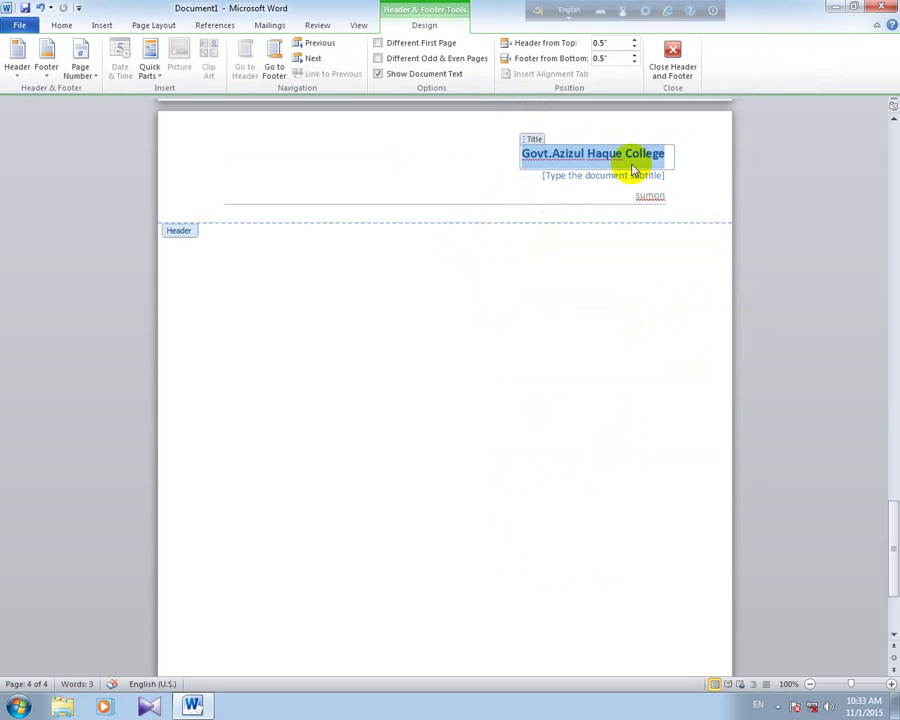
click(606, 179)
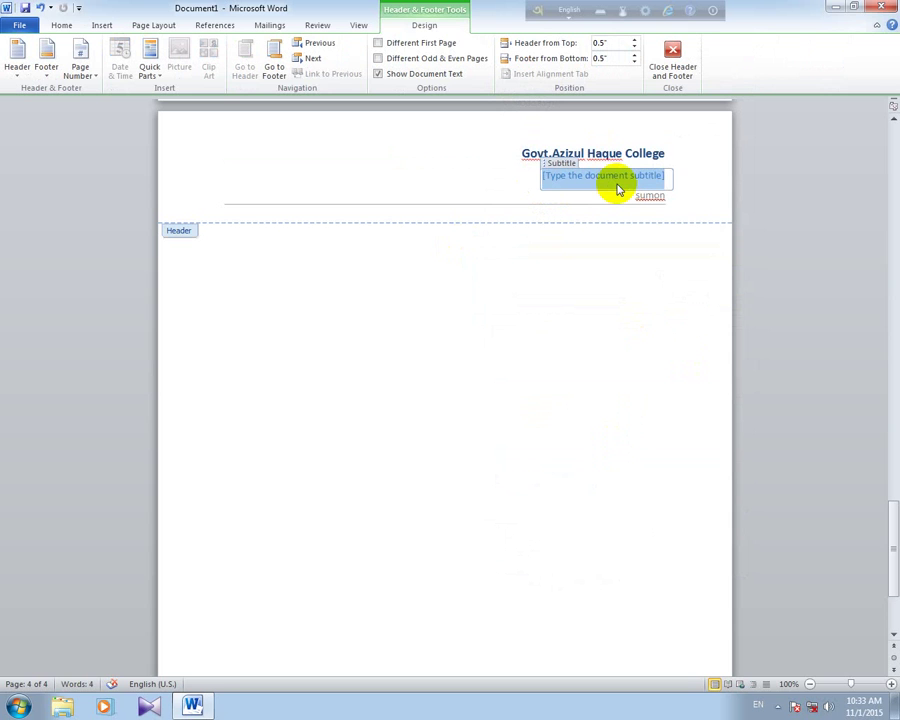
text(fdgdfgdf)
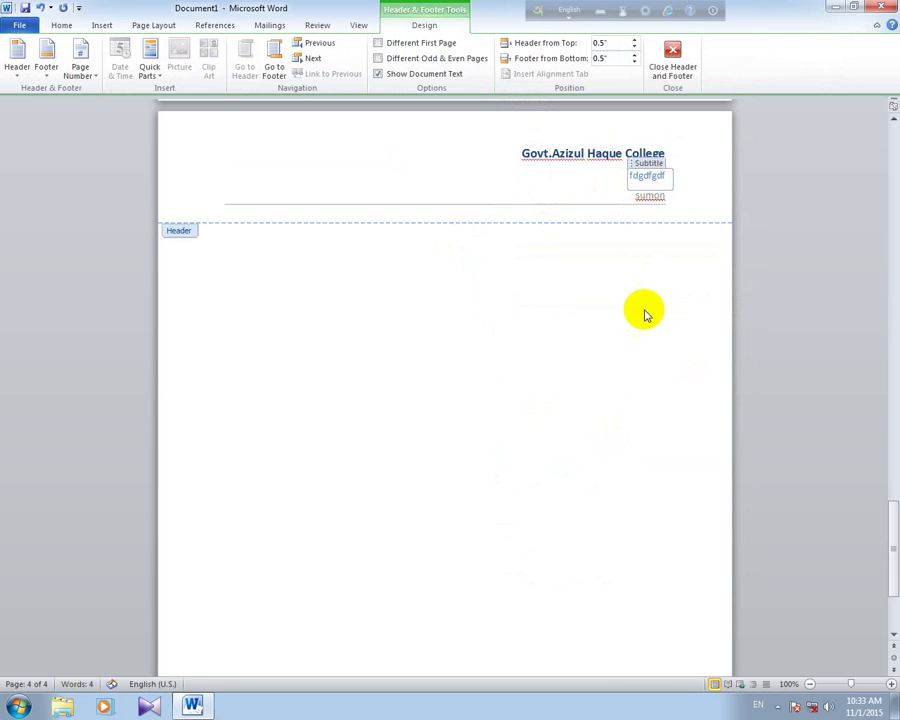
click(674, 63)
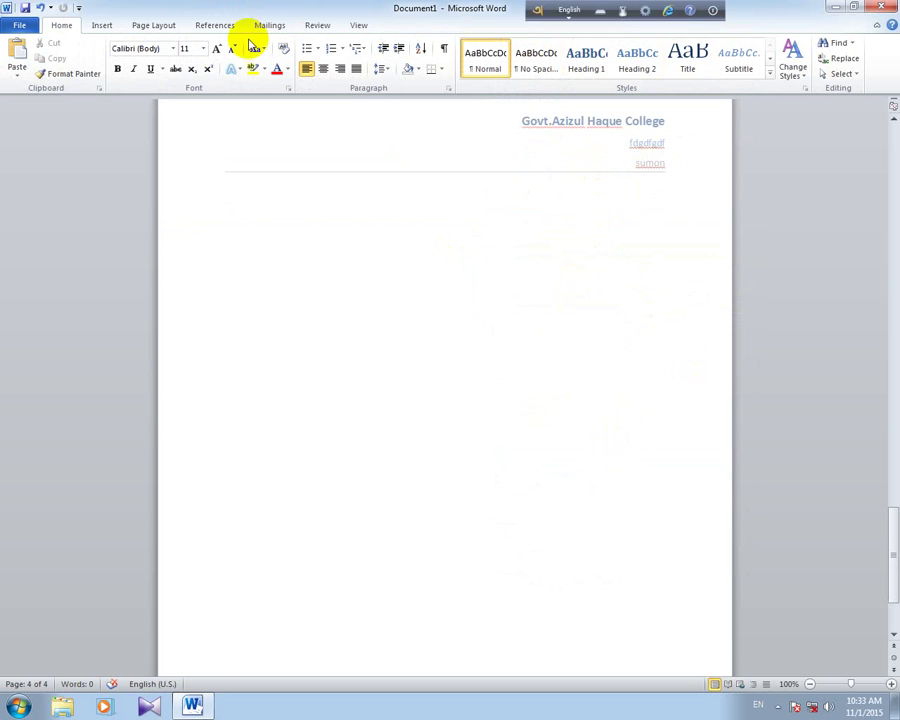
Step: Remove the header from the document and return to page 1 to check the pages
click(104, 24)
click(492, 70)
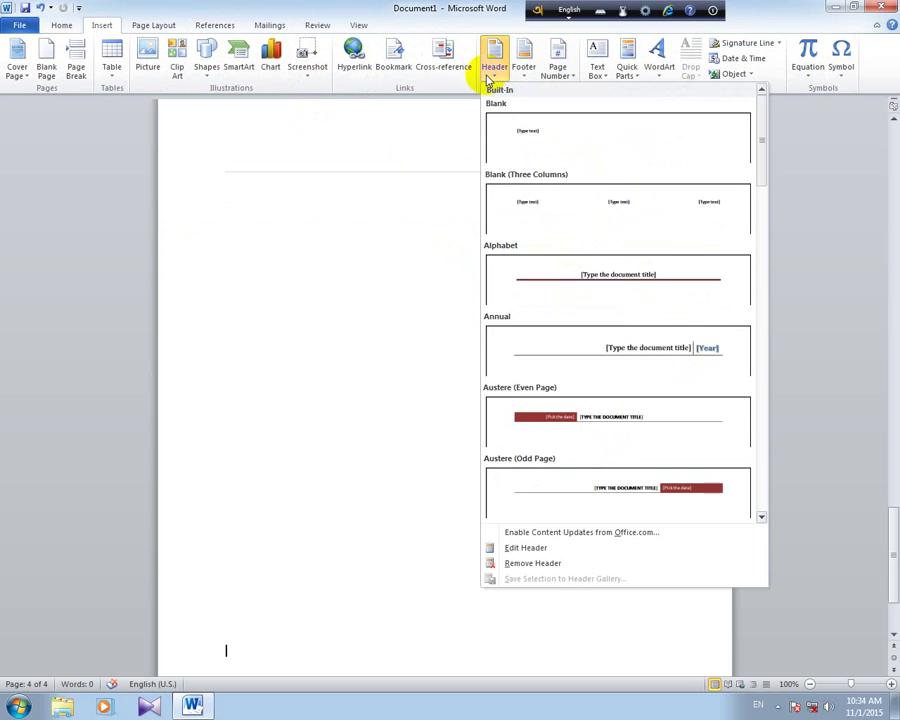
click(456, 227)
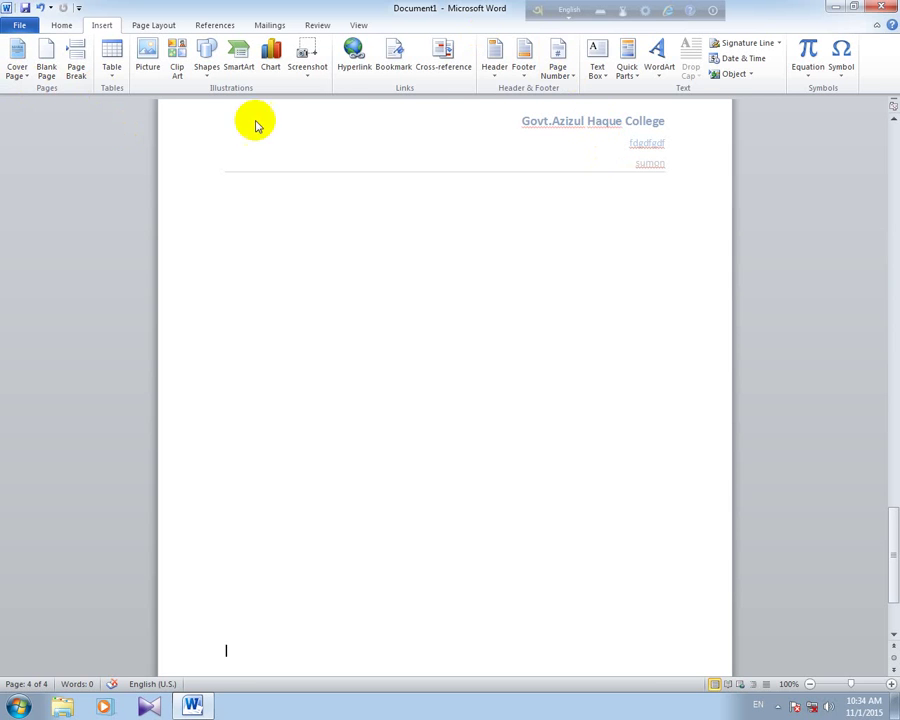
click(503, 76)
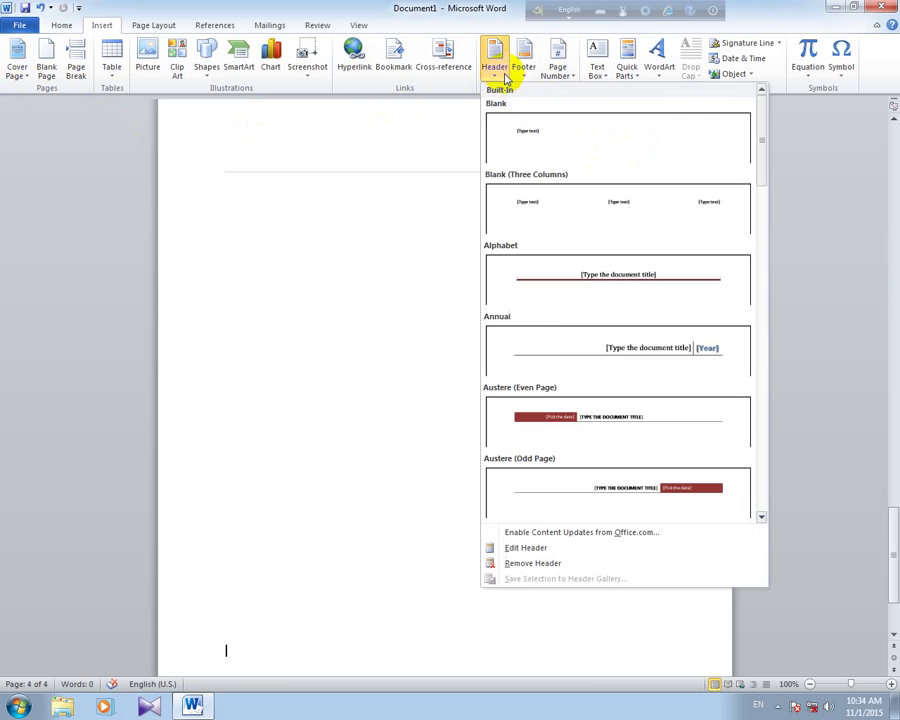
click(530, 565)
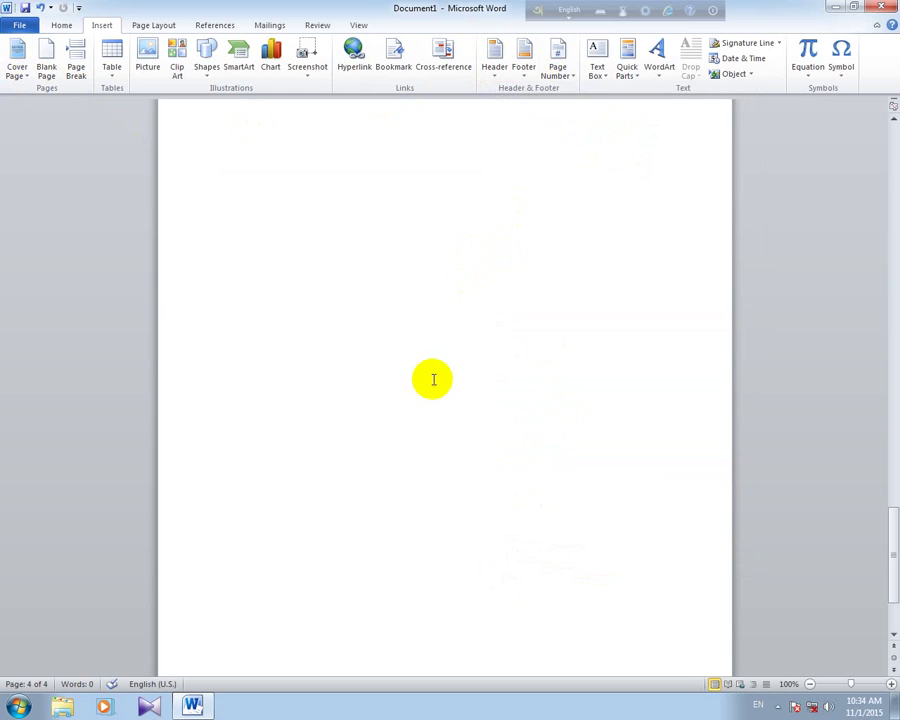
scroll(440, 392, up, 5)
drag(892, 421, 884, 160)
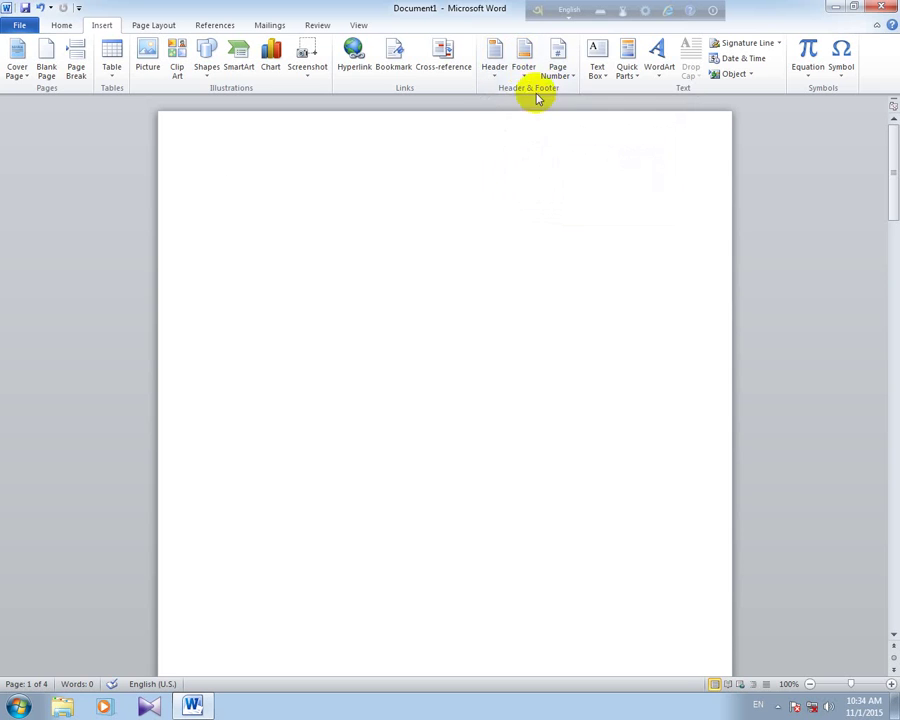
Step: Insert the Alphabet footer with the text "gfhdhdfh", close footer editing and check the footer on the pages
click(525, 57)
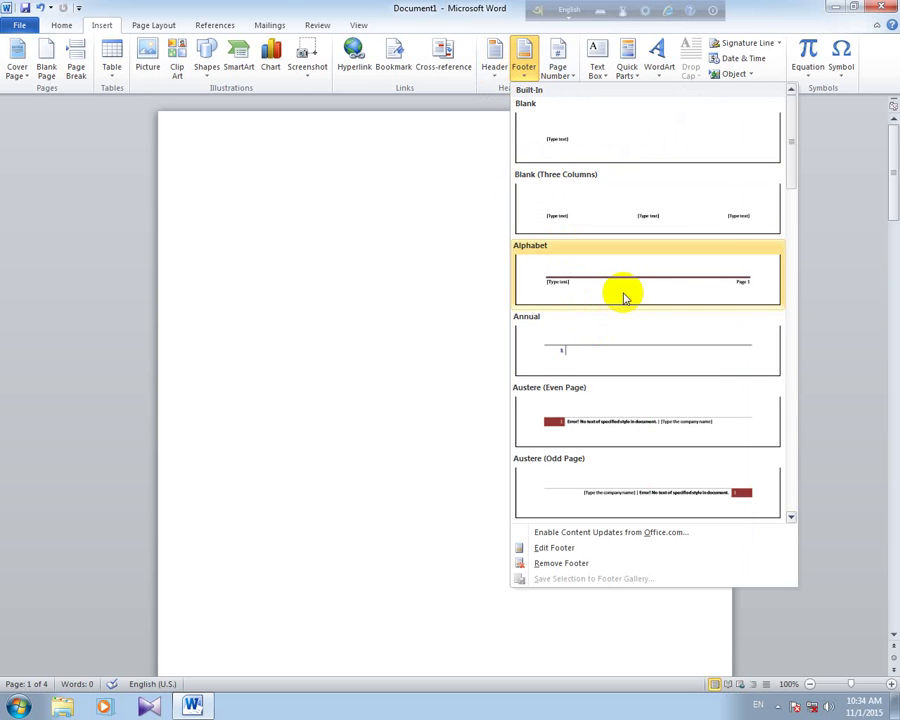
click(623, 297)
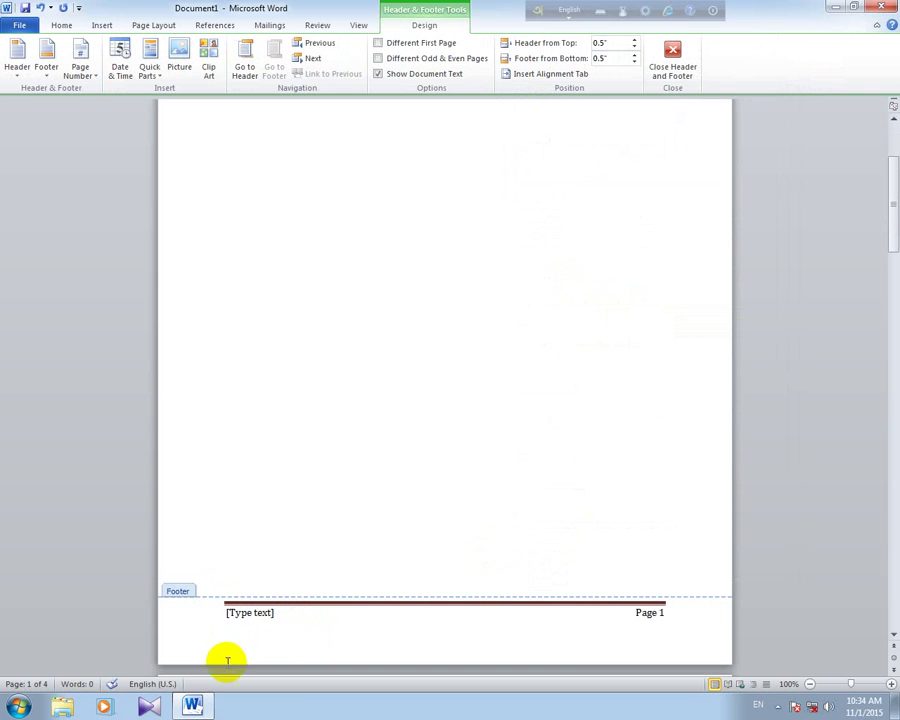
click(243, 611)
text(gfhdhdfh)
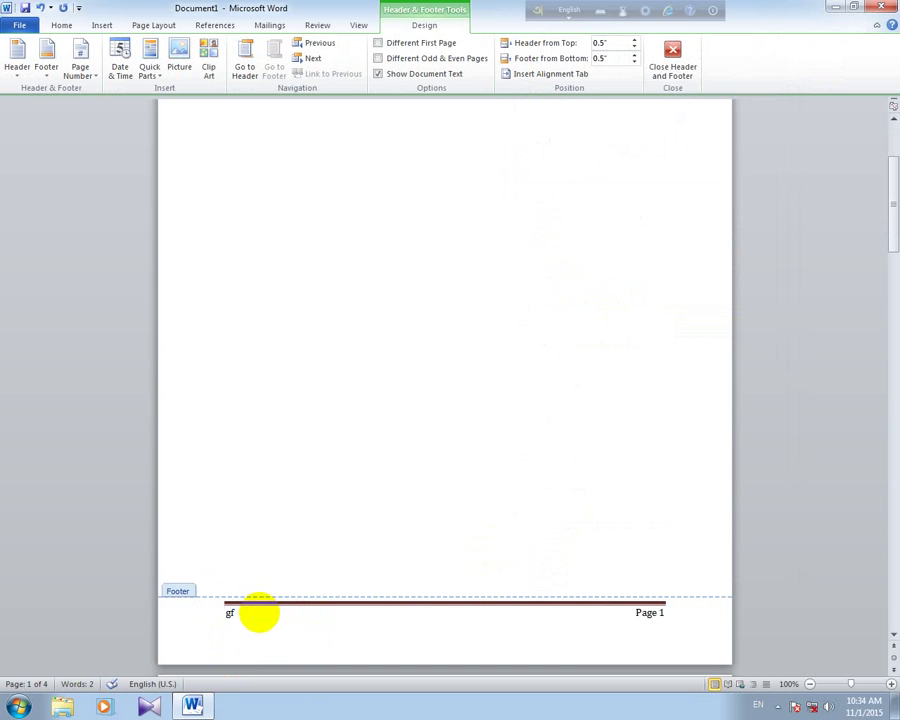
click(674, 90)
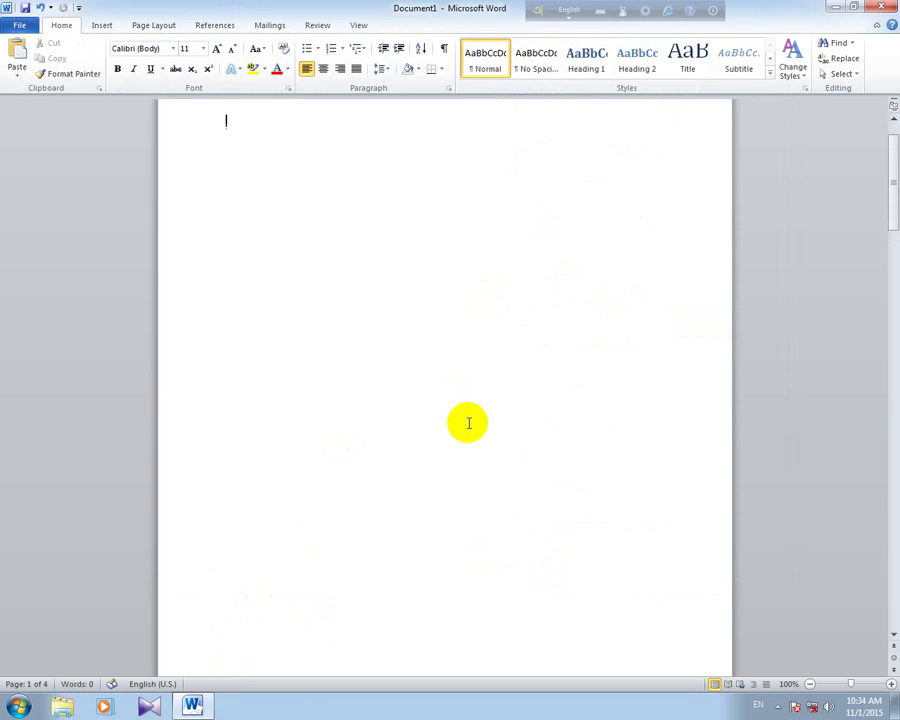
scroll(450, 410, down, 10)
scroll(546, 310, up, 10)
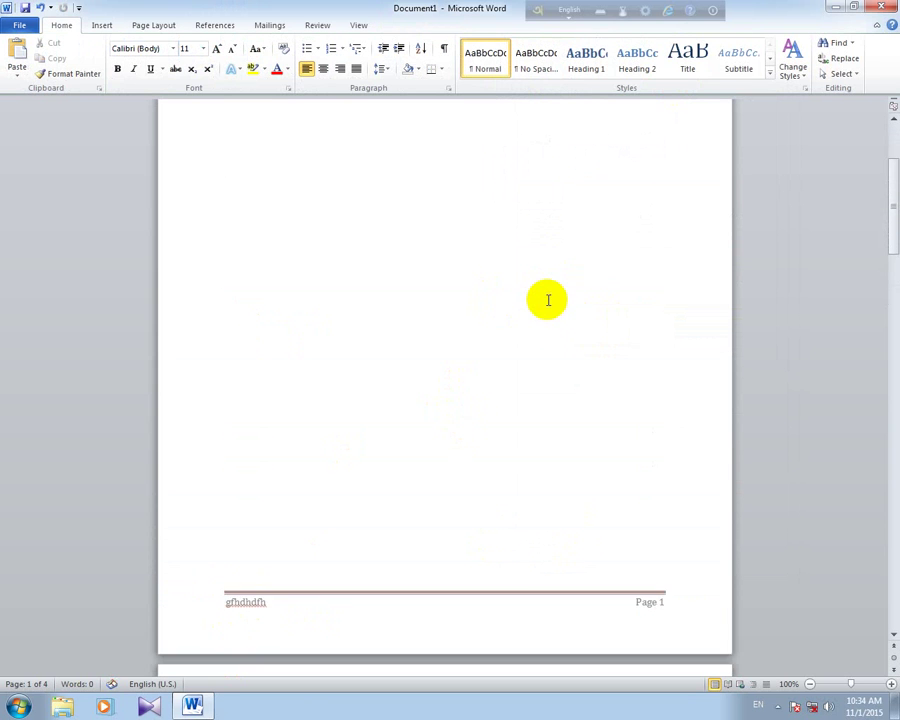
click(120, 28)
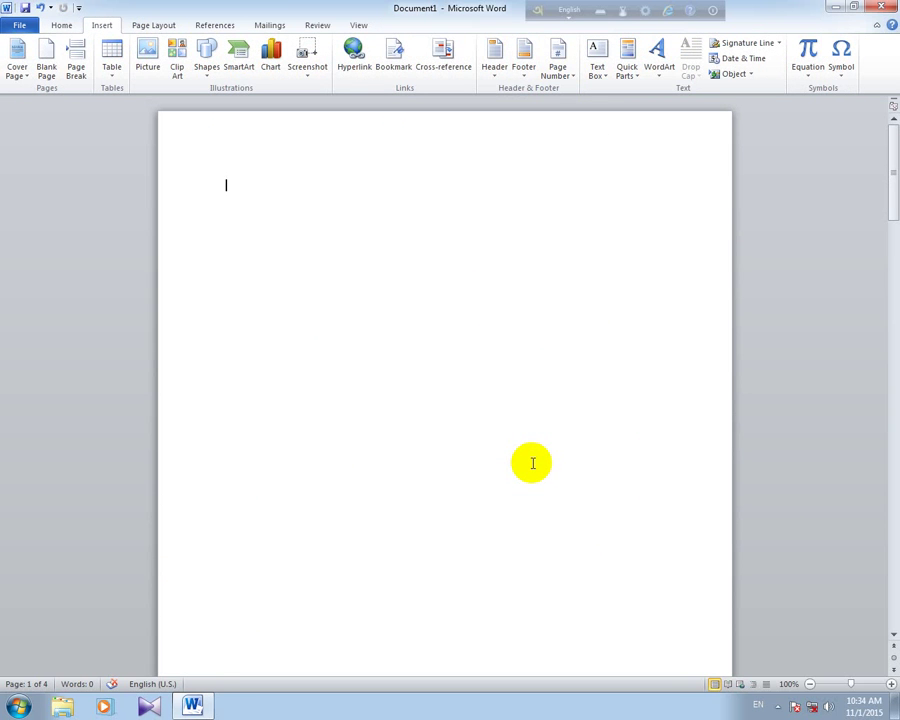
Step: Insert the Plain Number 1 page number at the top of the pages, close header editing and check the numbering on the pages
click(563, 76)
mouse_move(597, 101)
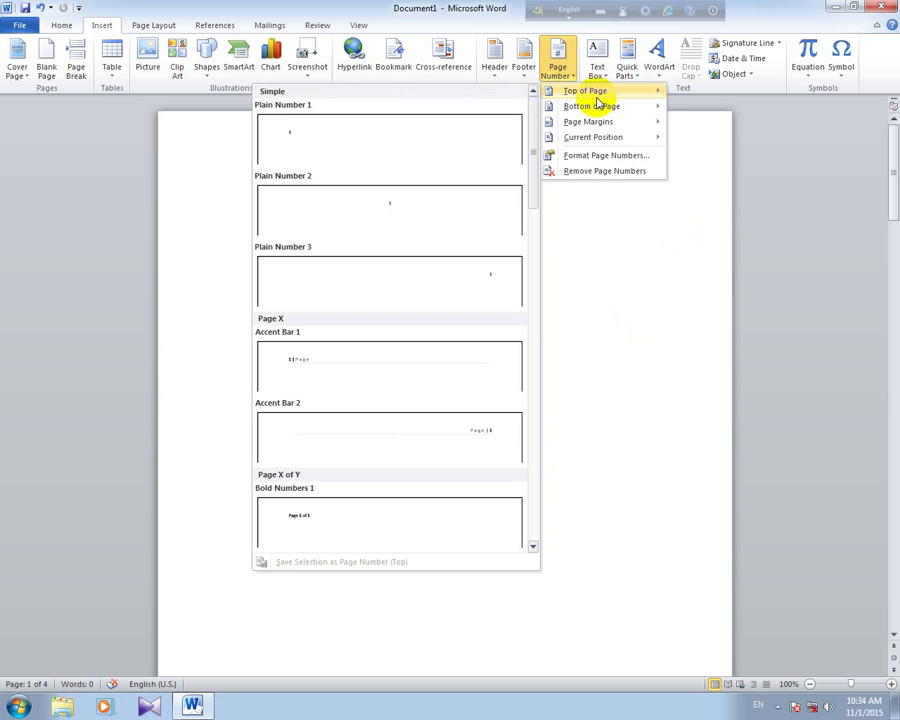
click(378, 157)
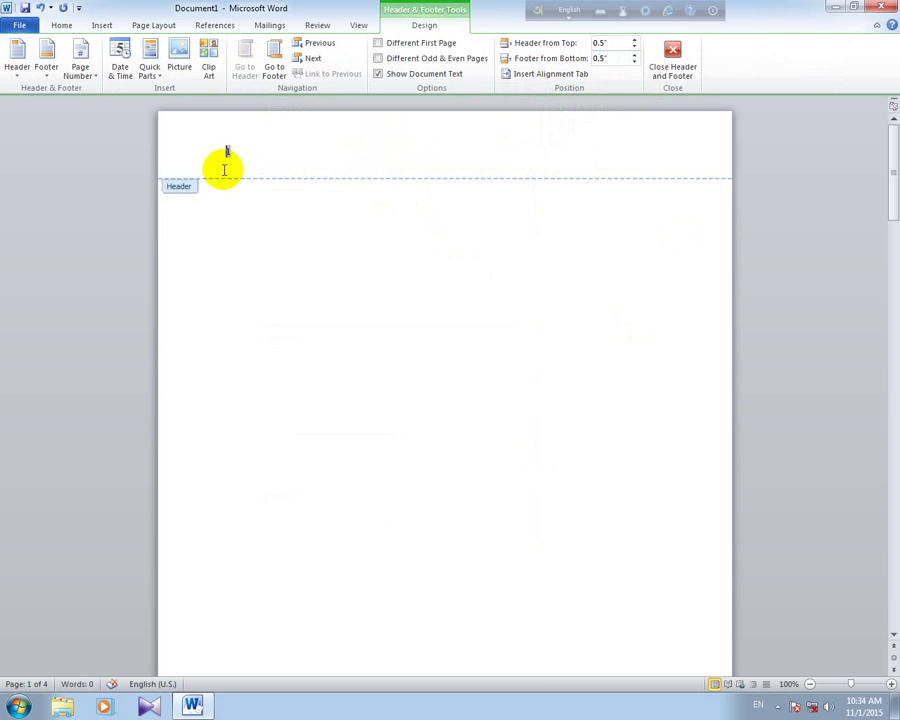
click(685, 68)
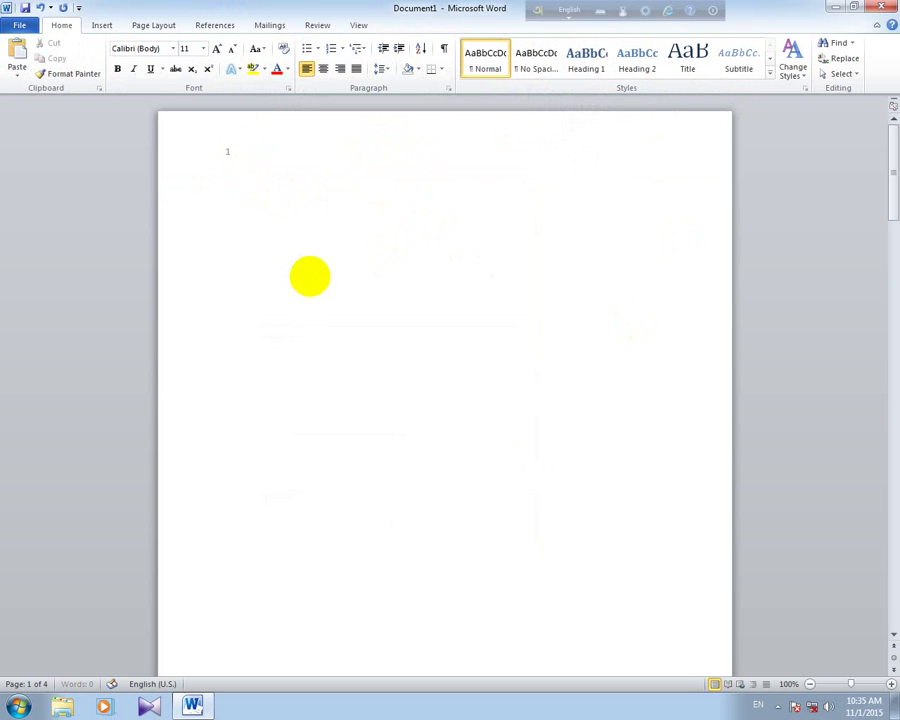
scroll(309, 276, down, 20)
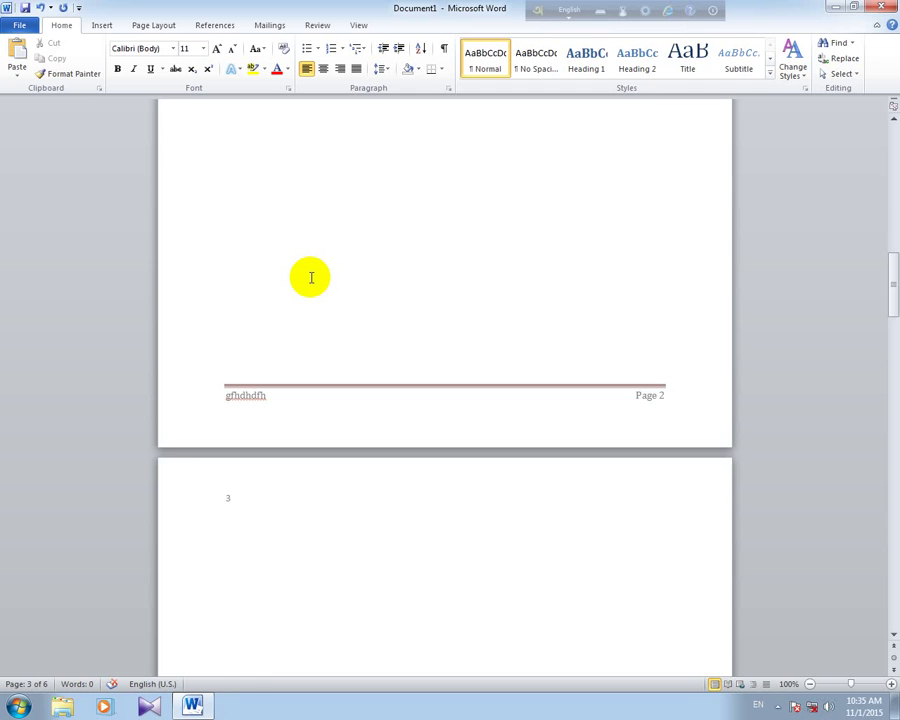
scroll(311, 277, up, 20)
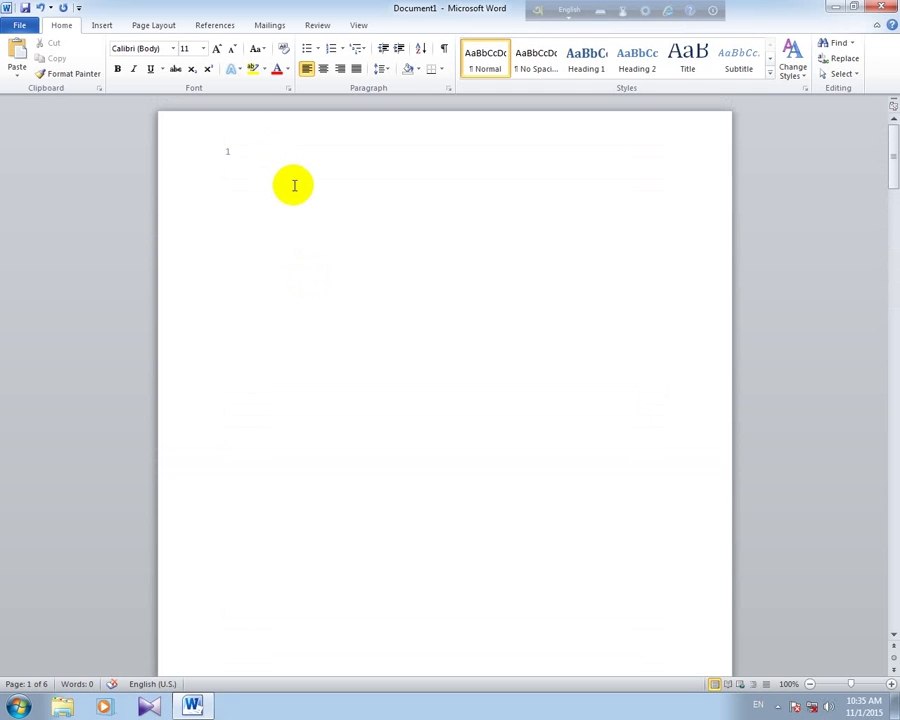
Step: Add the Accent Bar, Right page number in the page margins and close header editing
click(102, 25)
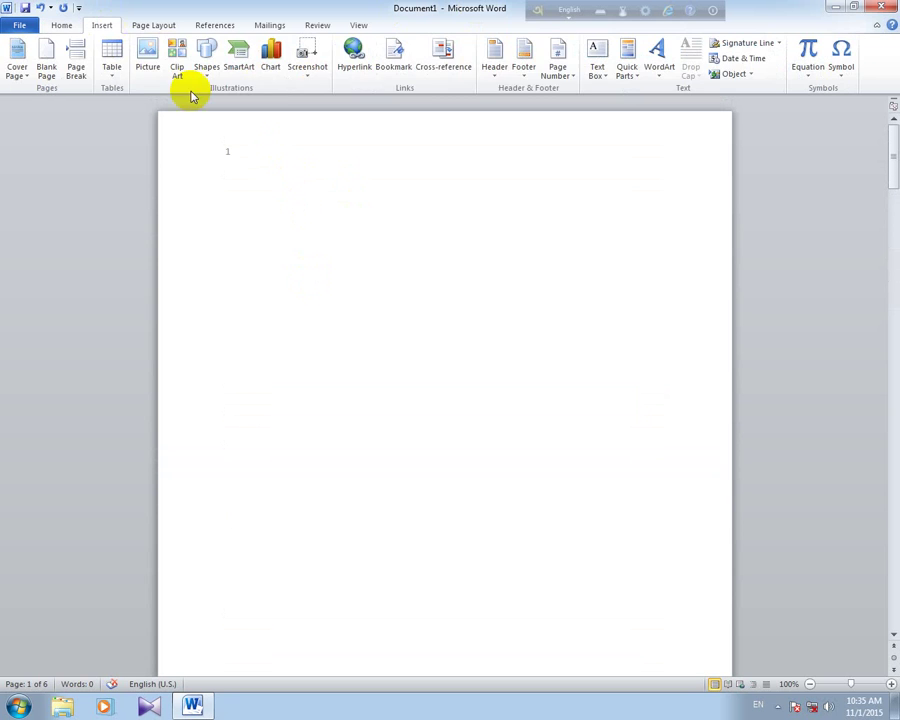
click(557, 62)
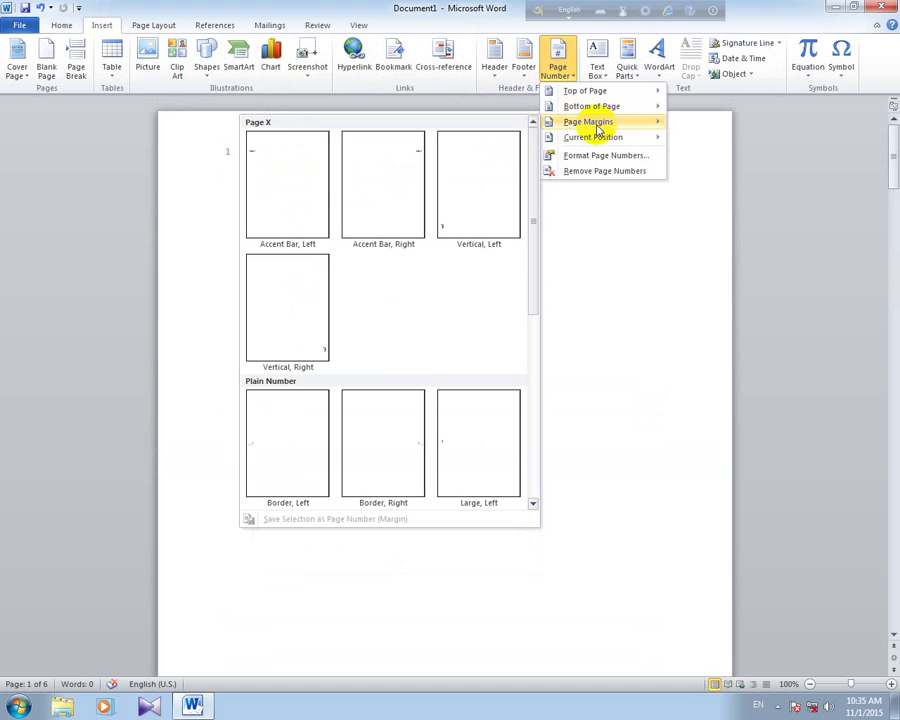
click(392, 183)
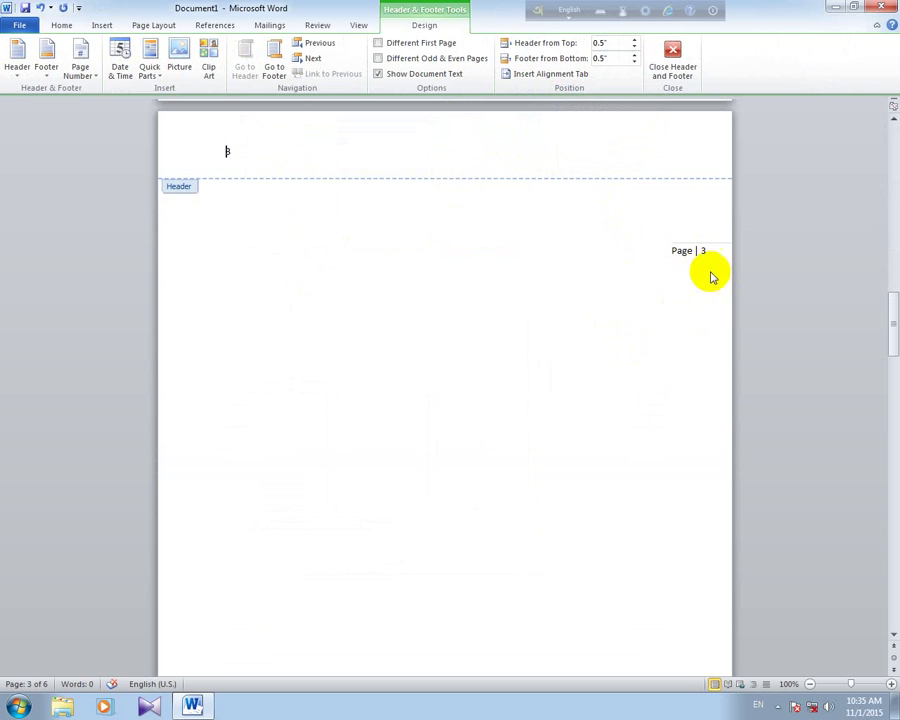
click(672, 92)
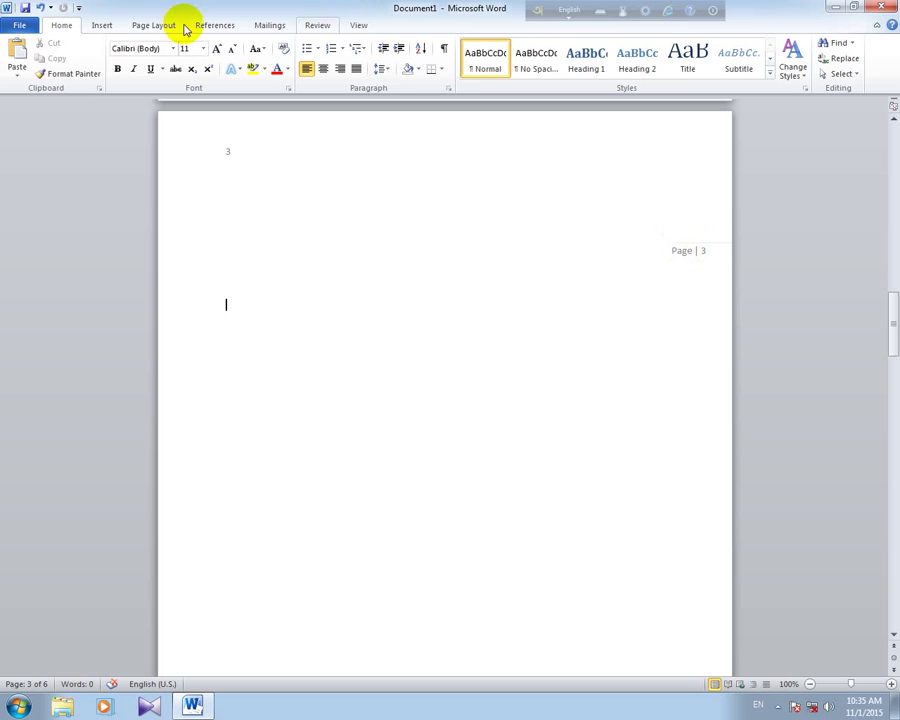
Step: Replace the margin page number with the Border, Right design and close header editing
click(103, 25)
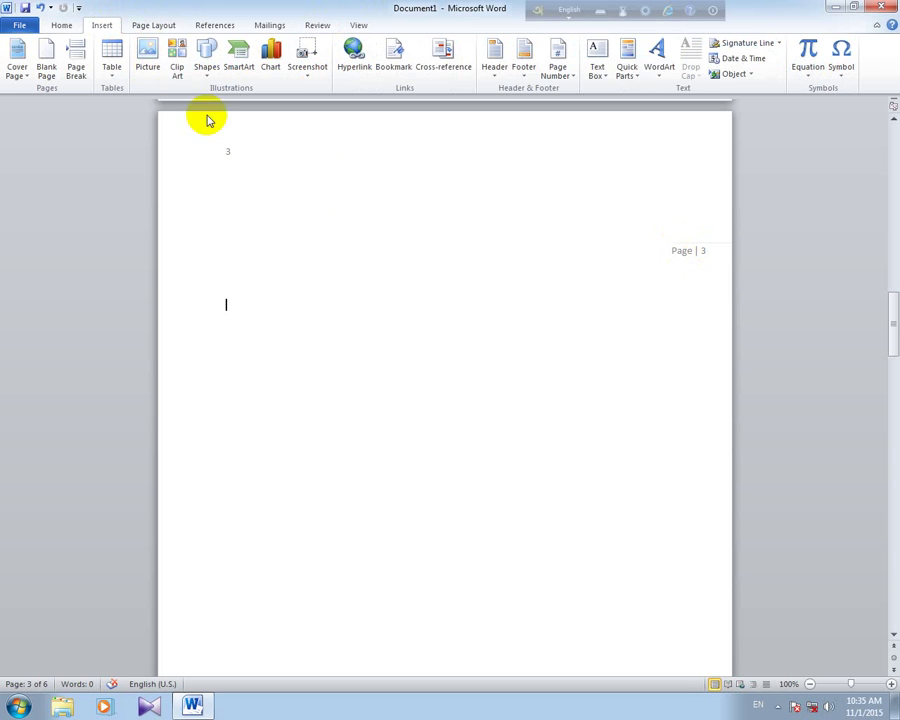
click(567, 76)
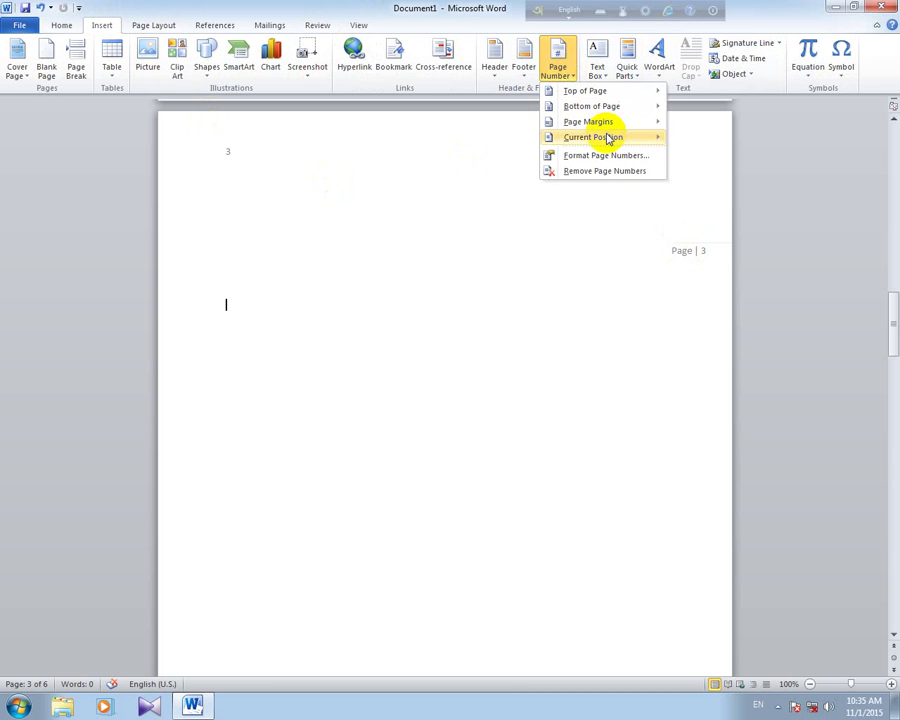
mouse_move(602, 122)
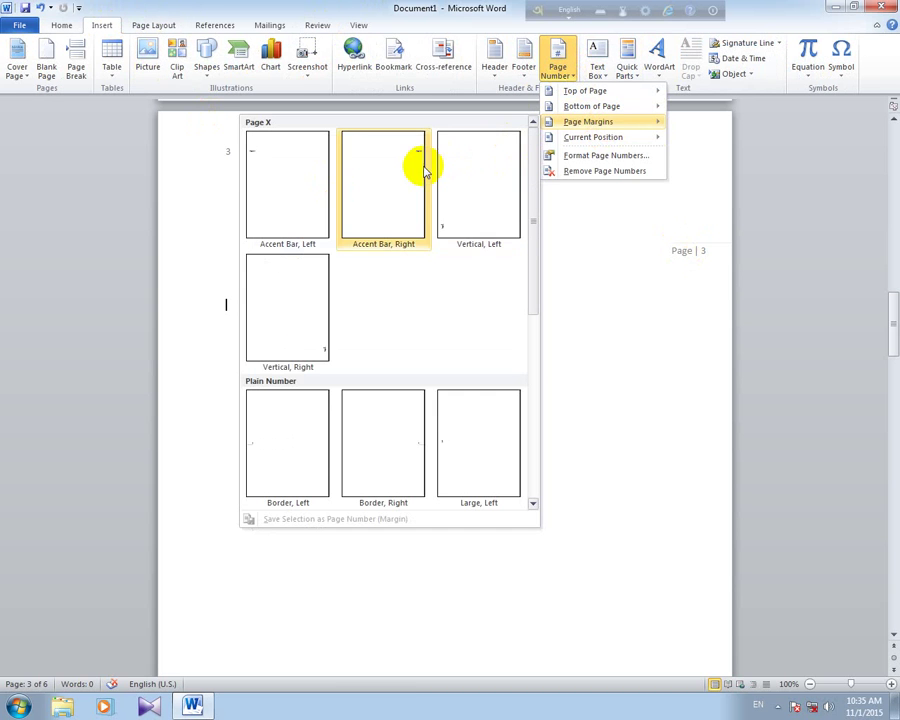
click(403, 456)
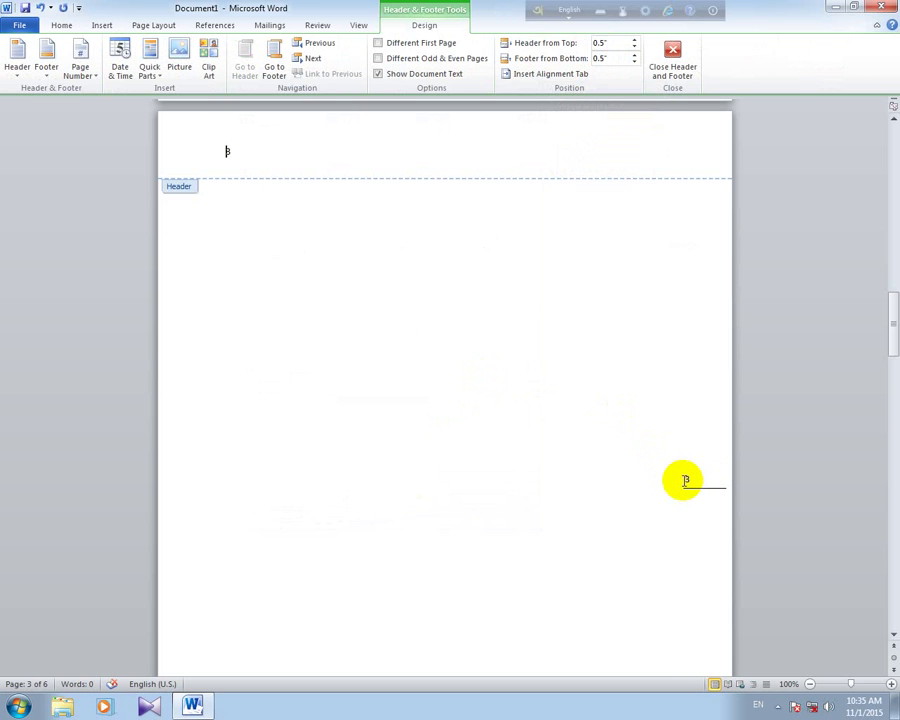
click(672, 70)
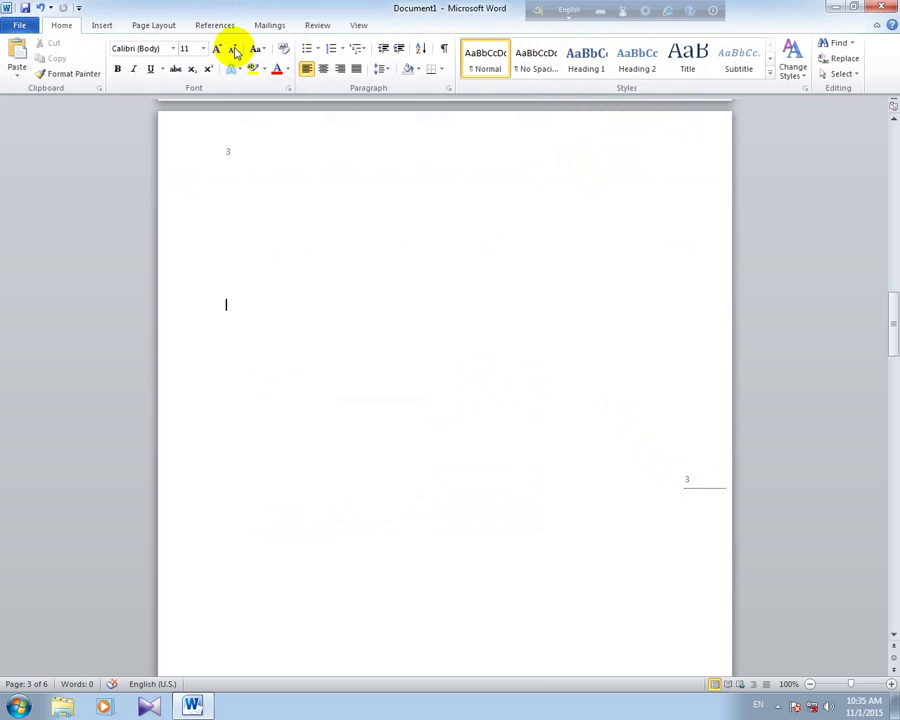
Step: Browse the bottom-of-page number designs and insert the Ribbon page number in the footer
click(105, 25)
click(568, 67)
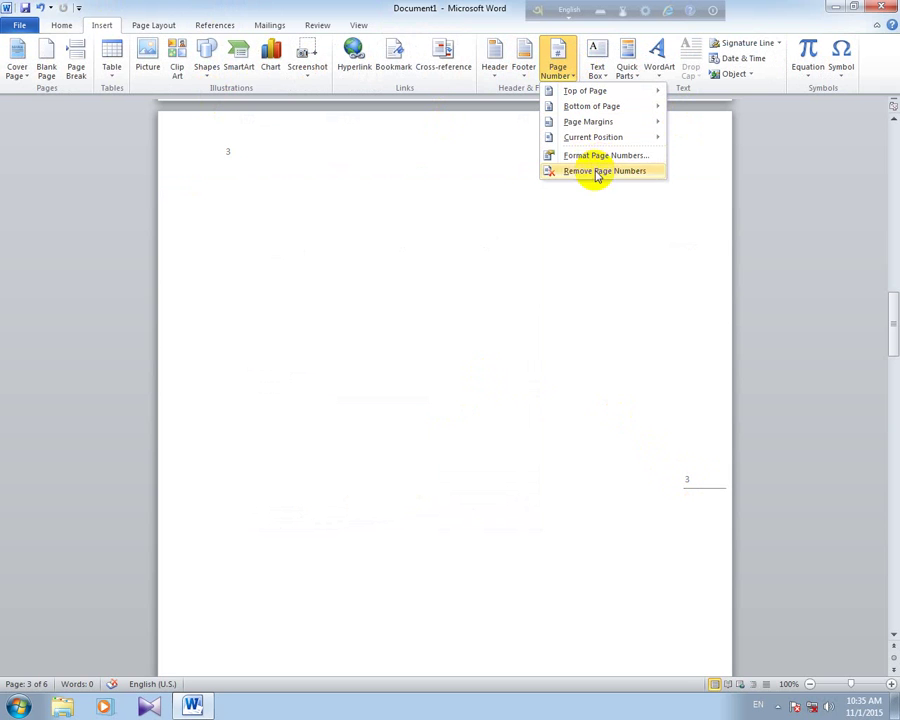
mouse_move(593, 128)
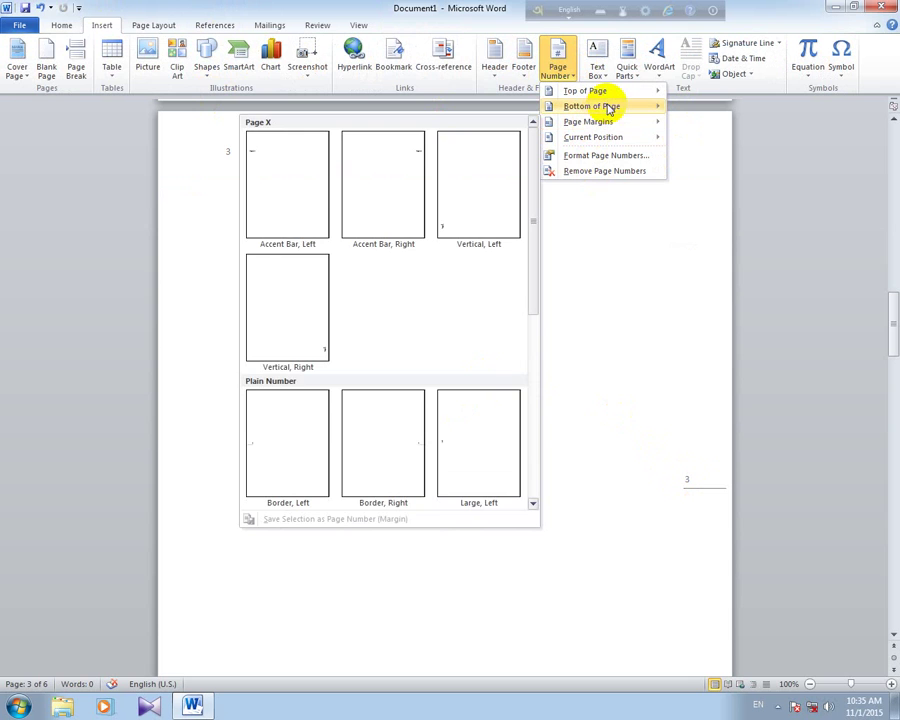
mouse_move(582, 106)
scroll(444, 358, down, 10)
scroll(444, 358, down, 10)
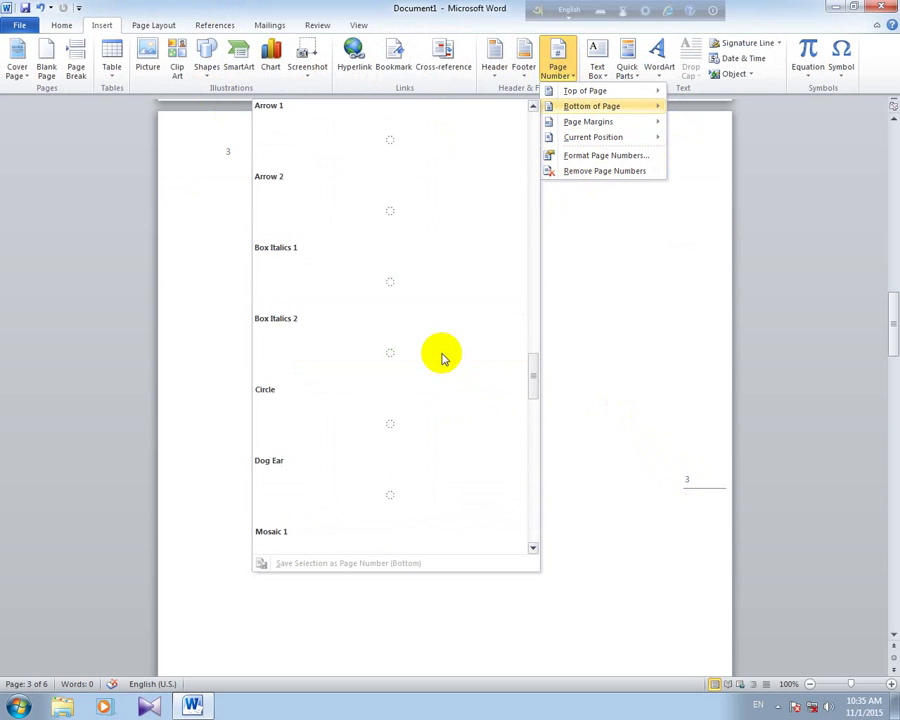
scroll(444, 358, up, 8)
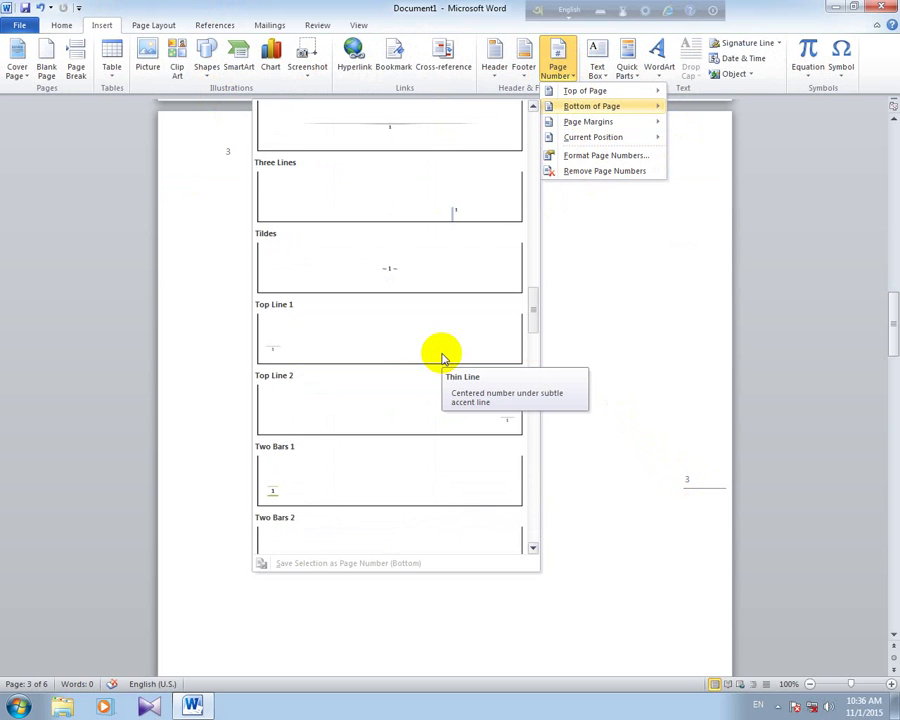
scroll(450, 316, down, 8)
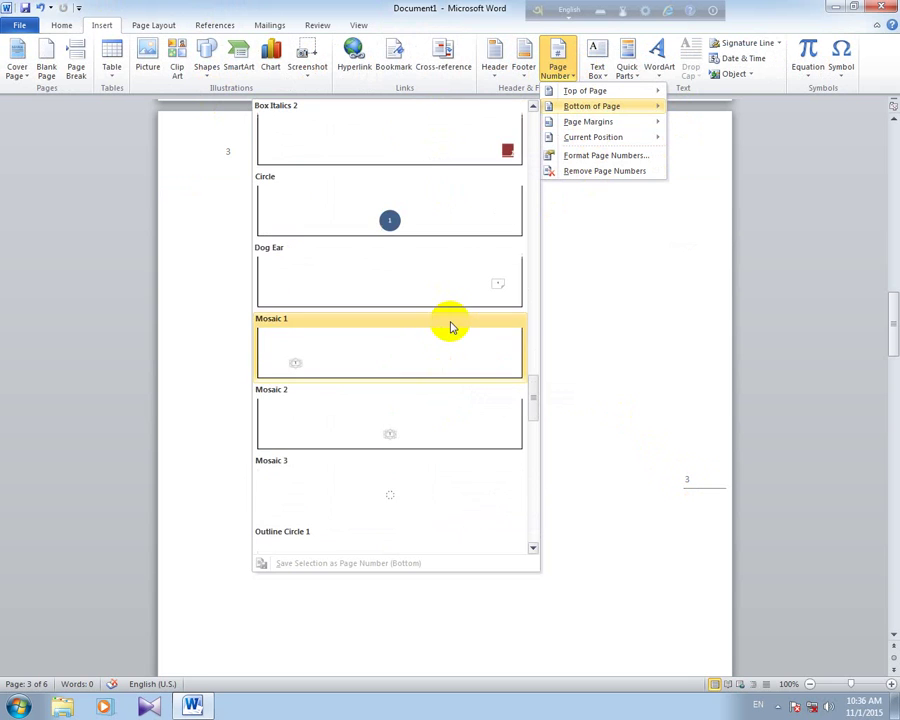
scroll(446, 330, down, 6)
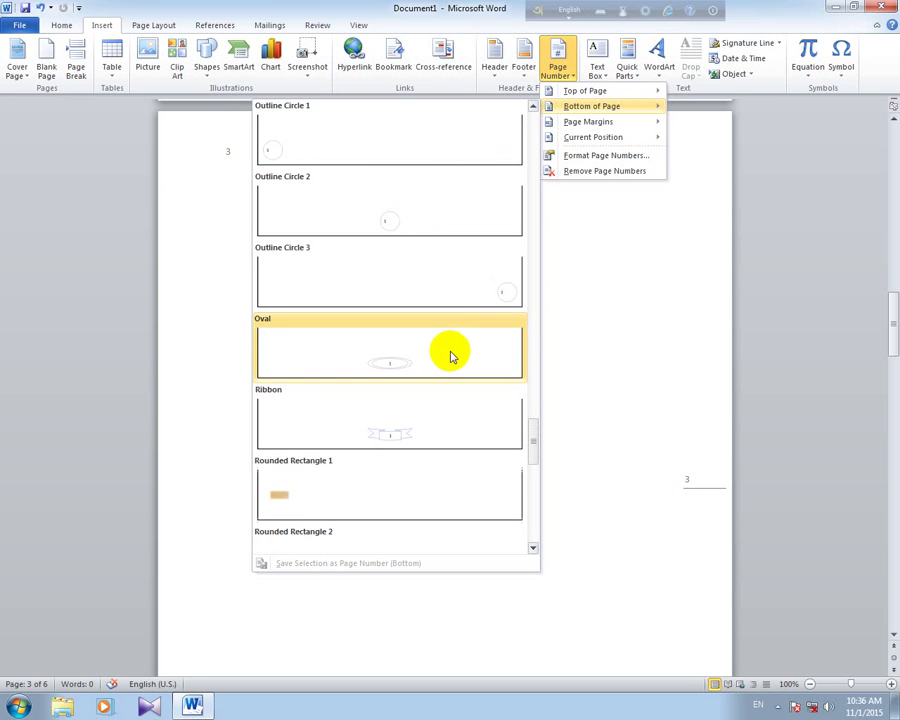
click(420, 426)
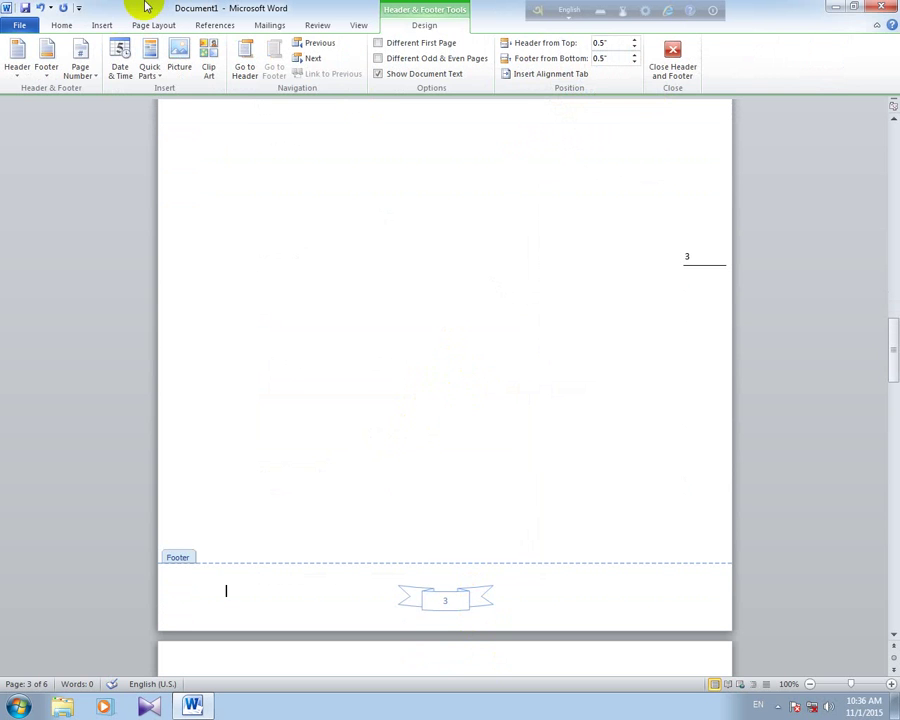
Step: Apply a cupcake art page border to the whole document and check it on the pages
click(101, 26)
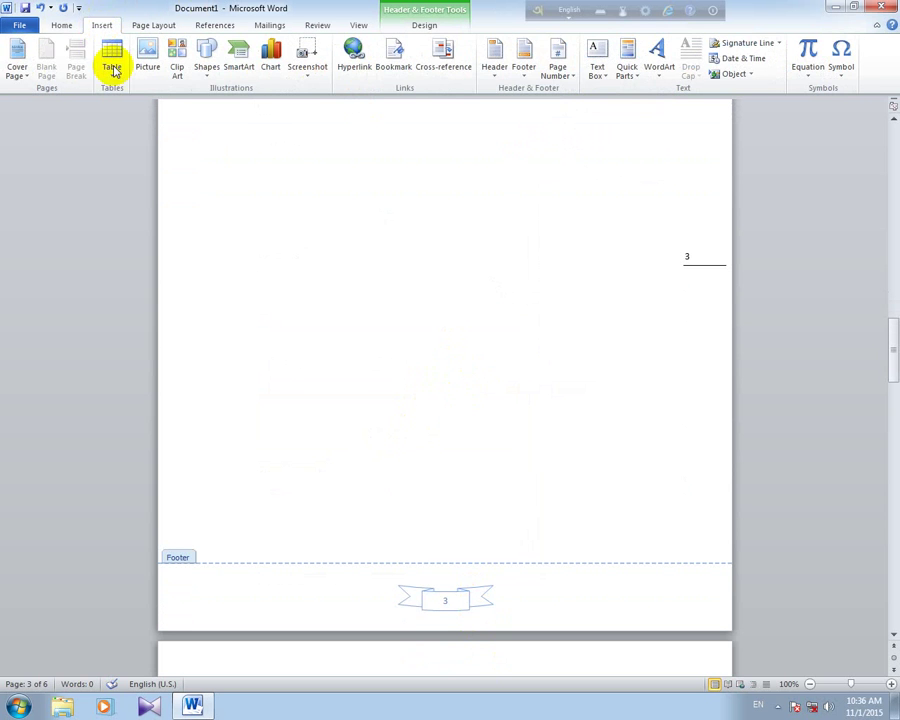
click(62, 26)
click(440, 70)
click(462, 330)
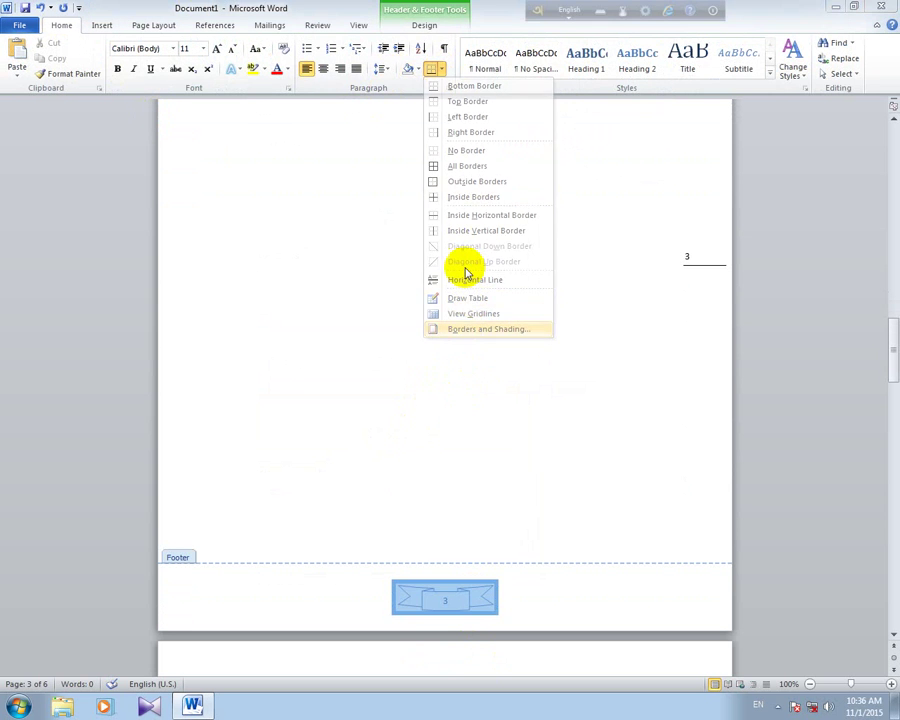
click(528, 280)
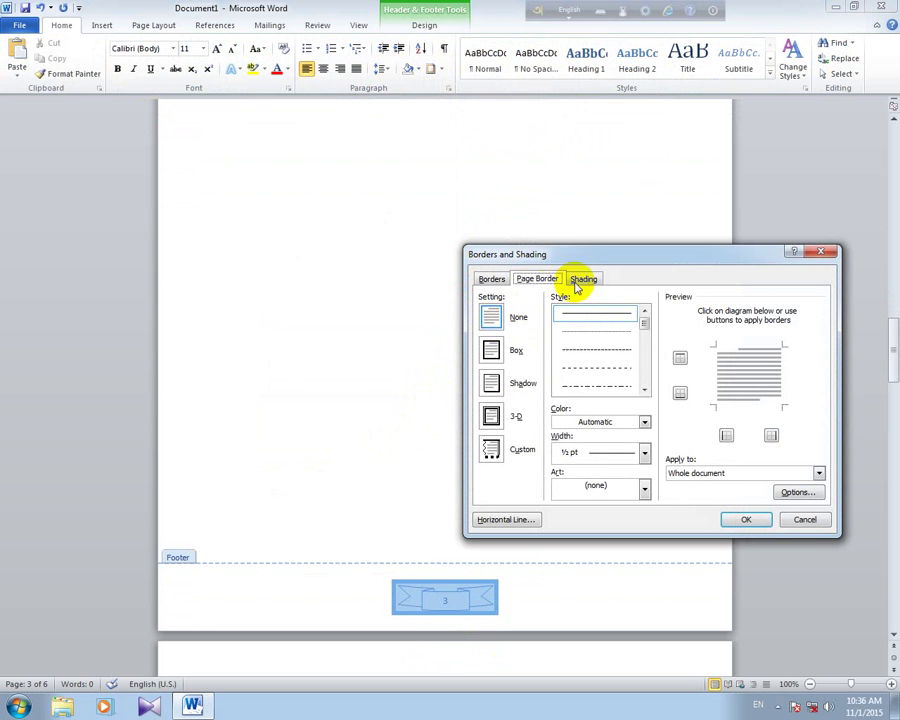
click(644, 489)
click(597, 545)
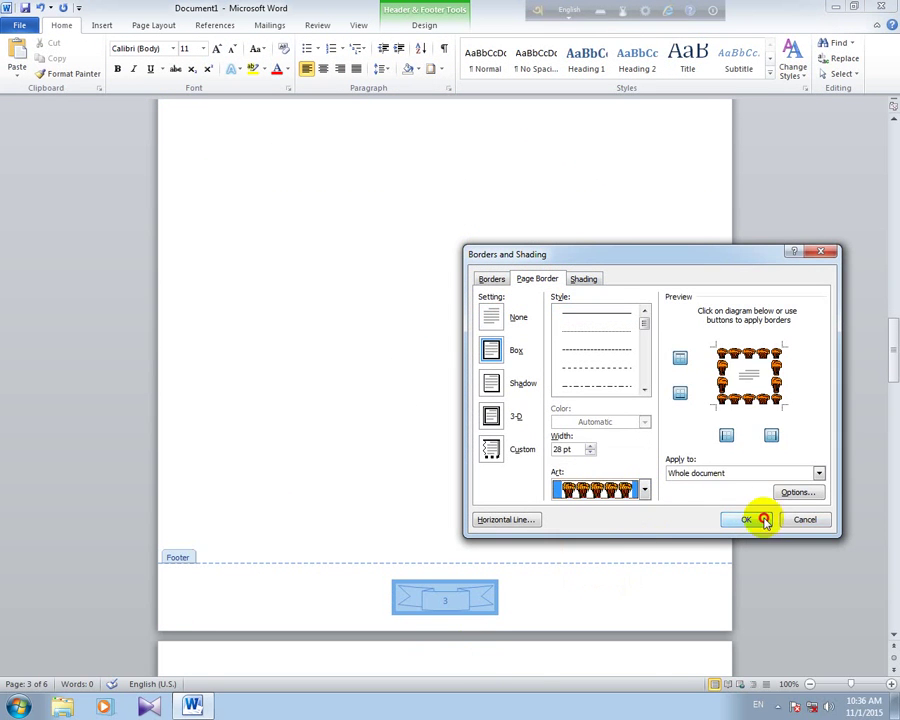
click(760, 519)
scroll(380, 420, down, 2)
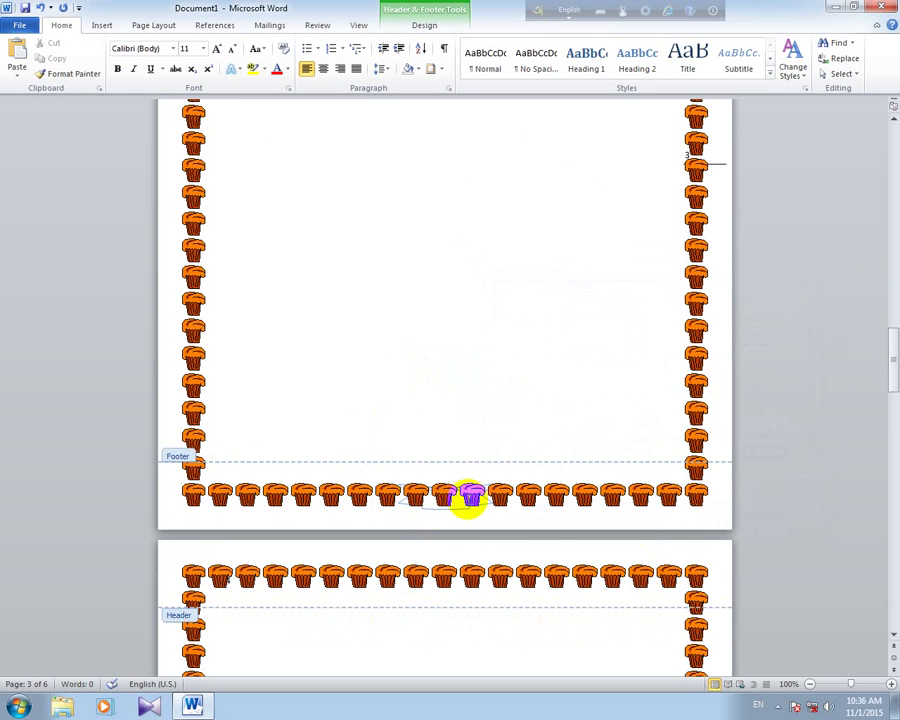
scroll(414, 460, up, 1)
scroll(418, 462, down, 5)
scroll(417, 460, down, 13)
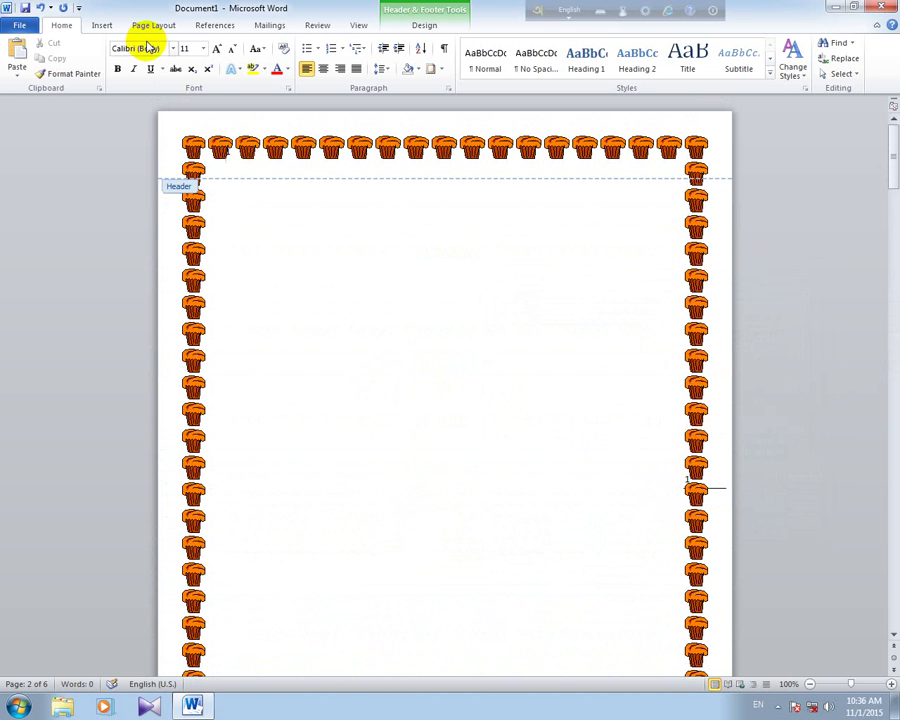
Step: Change the whole document's page border art to heart balloons and check the pages
click(417, 69)
click(441, 70)
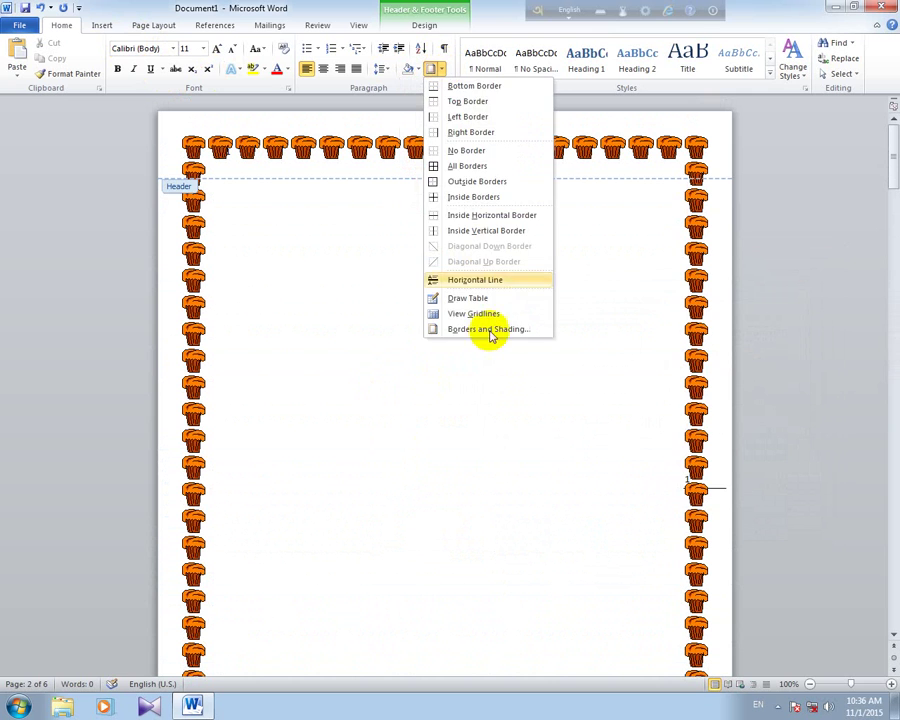
click(482, 332)
click(537, 279)
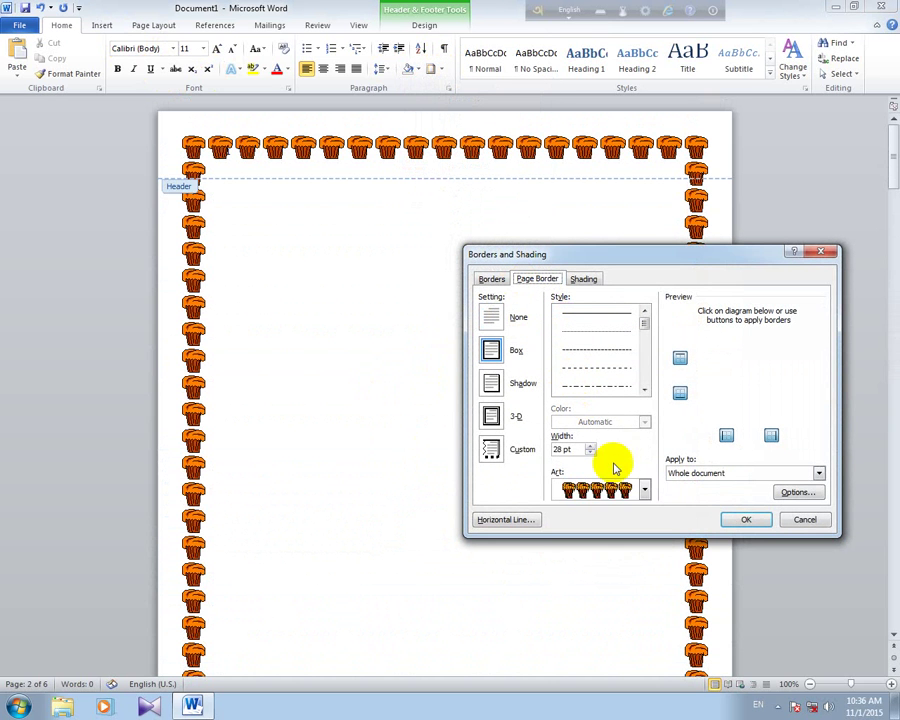
click(643, 489)
scroll(622, 540, down, 2)
scroll(622, 540, down, 3)
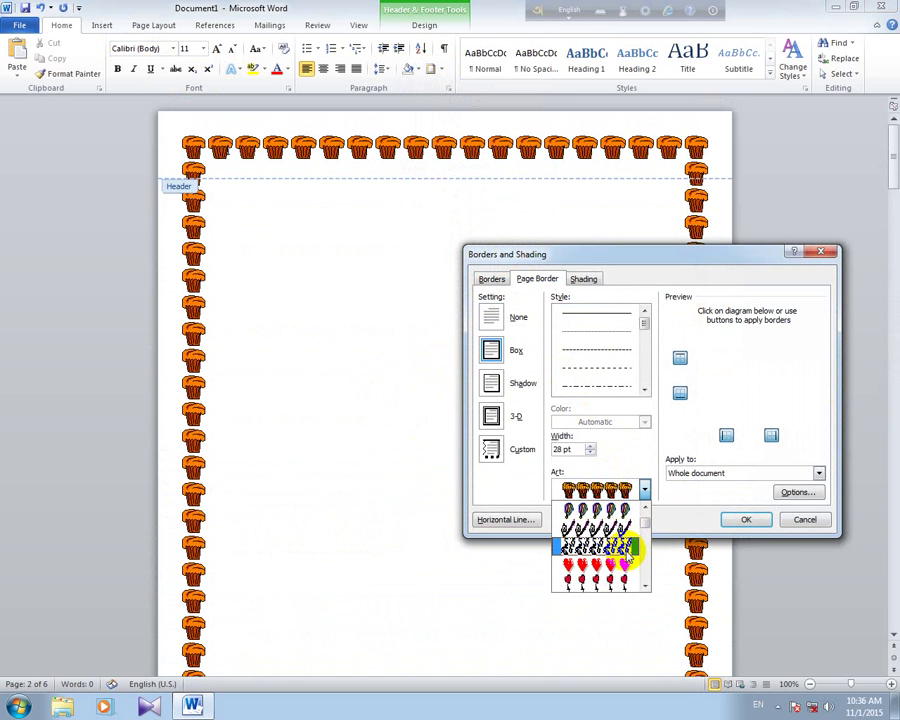
click(595, 582)
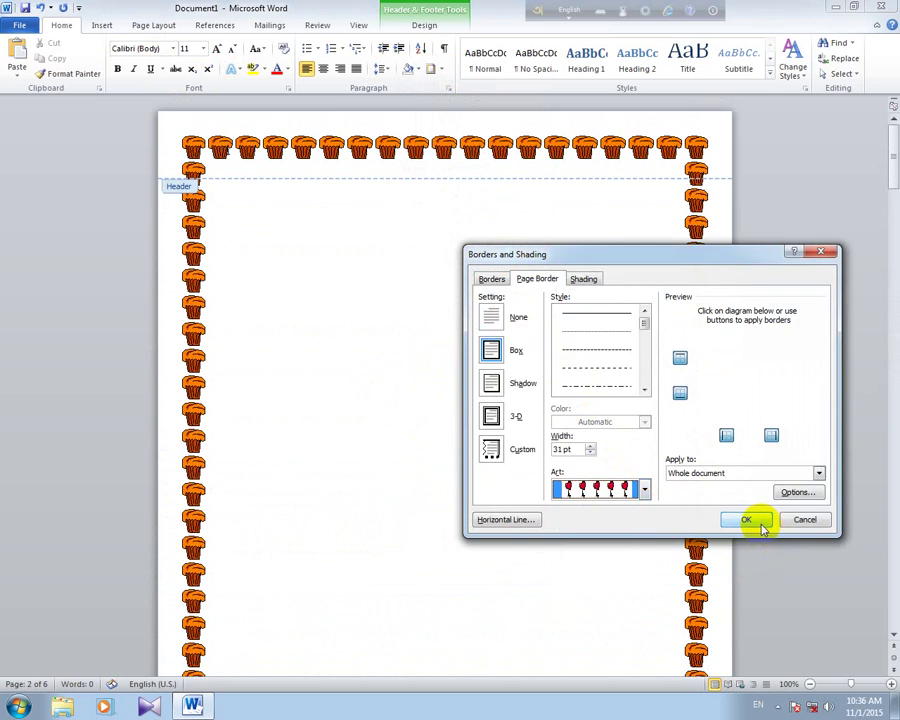
click(746, 519)
scroll(533, 303, down, 5)
scroll(533, 303, down, 5)
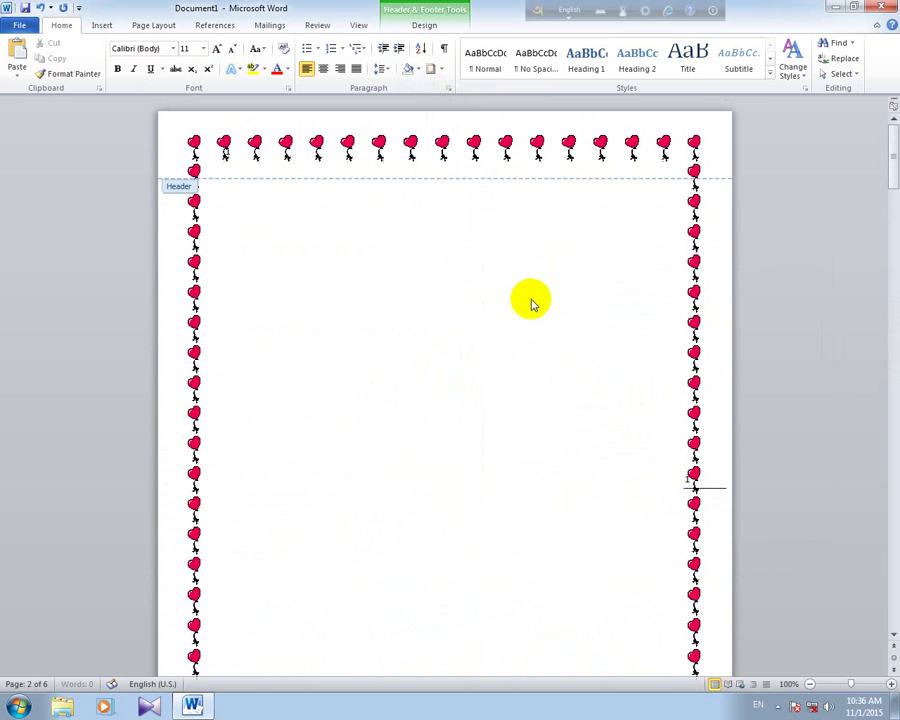
Step: Replace the whole document's heart page border with a ¾ pt multi-line box border and check it on the page
click(112, 27)
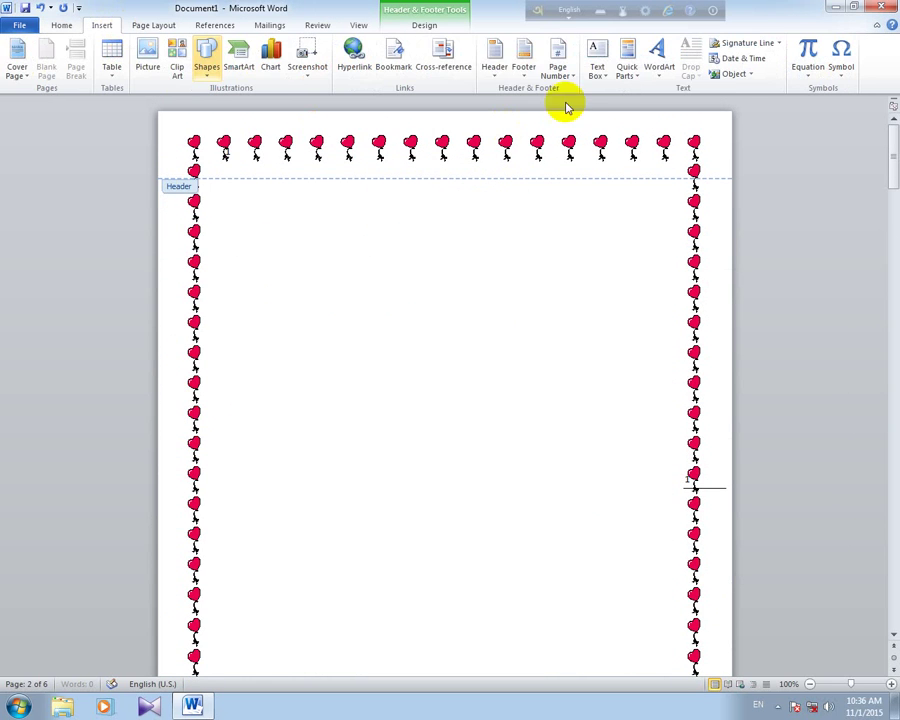
click(61, 25)
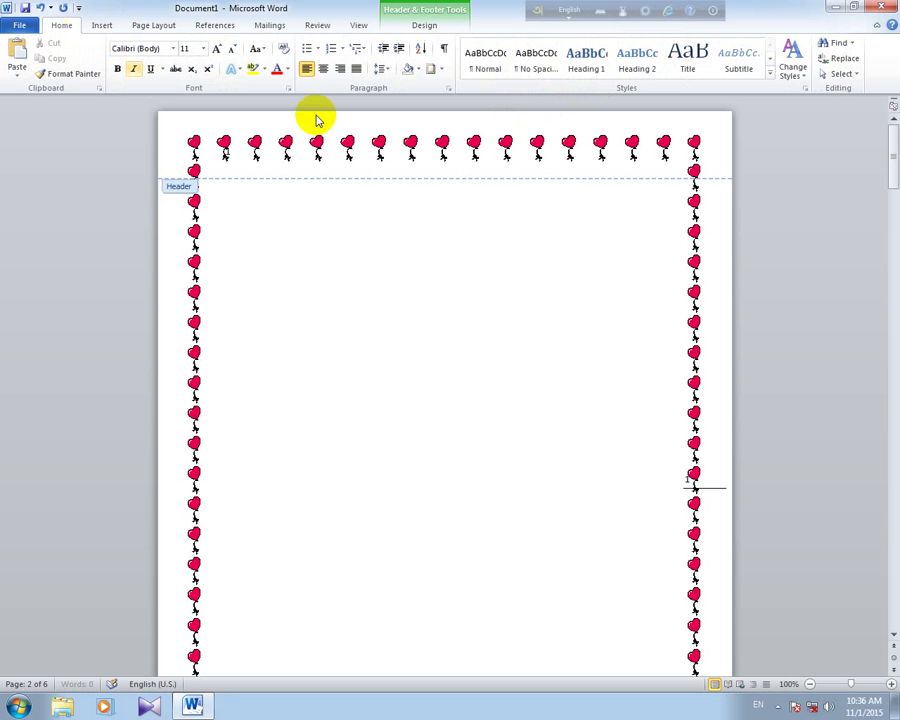
click(440, 68)
click(470, 330)
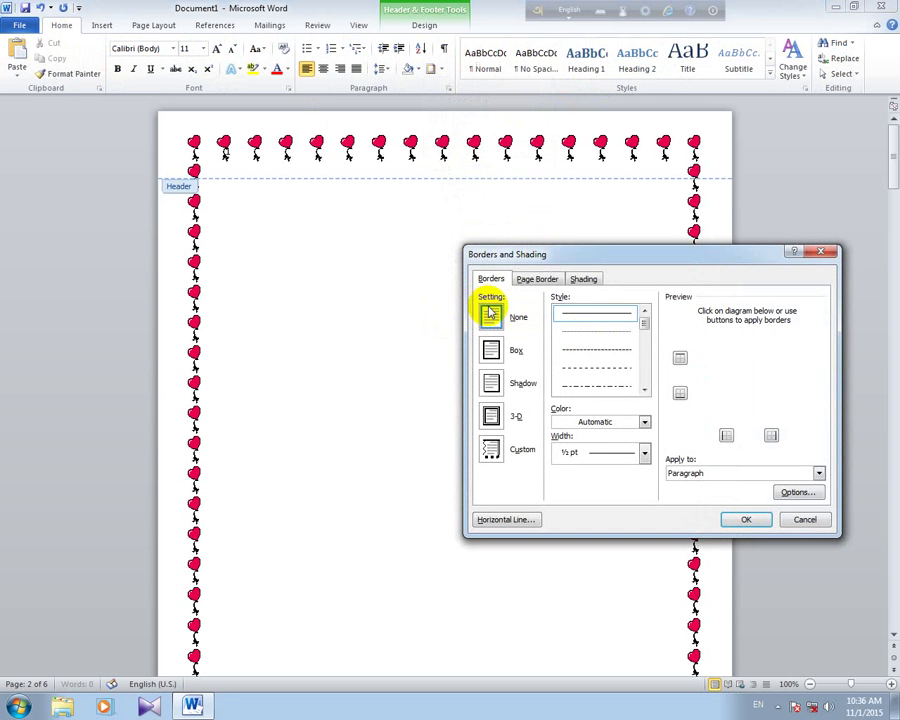
click(550, 281)
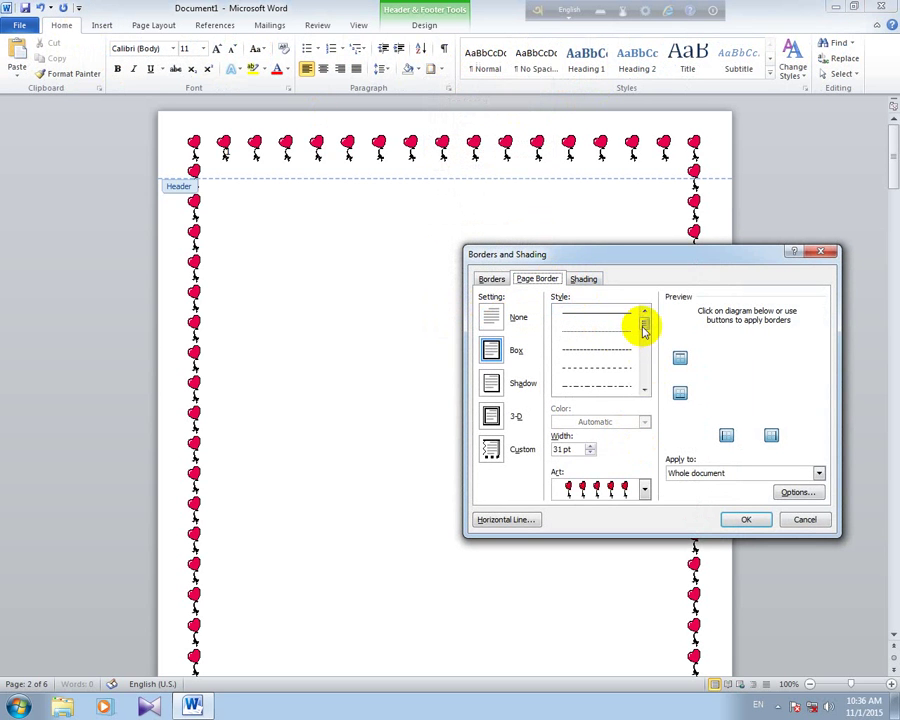
drag(643, 322, 645, 349)
click(595, 330)
click(745, 520)
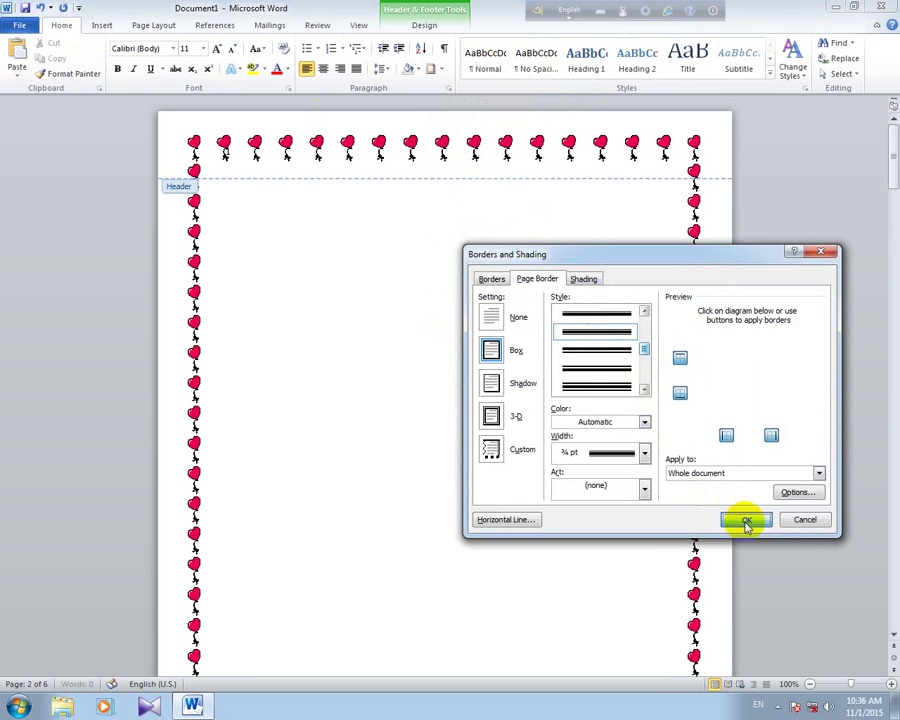
scroll(416, 482, down, 5)
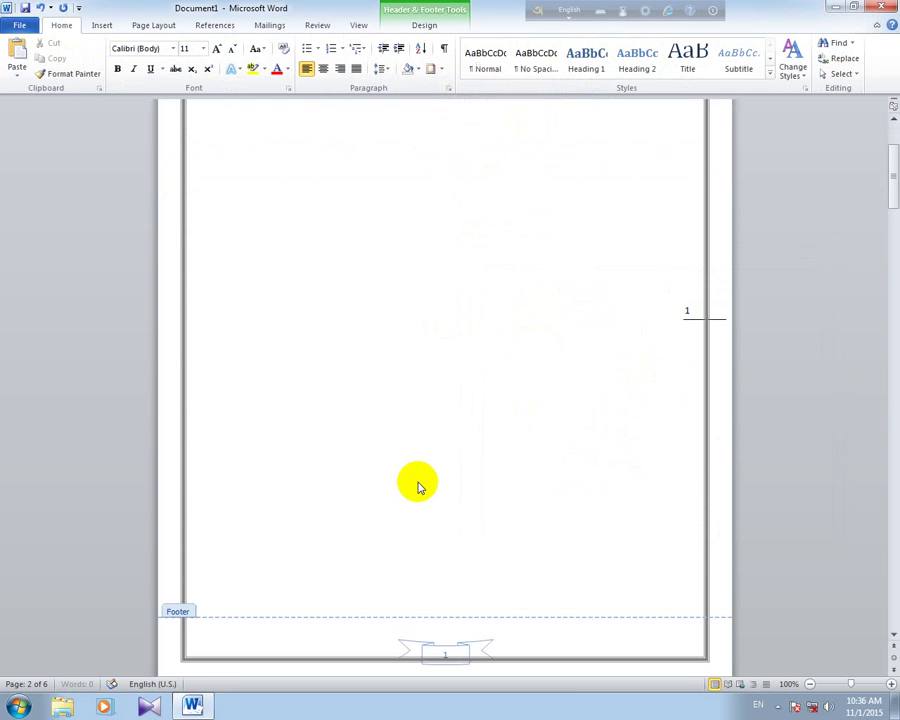
scroll(465, 566, up, 5)
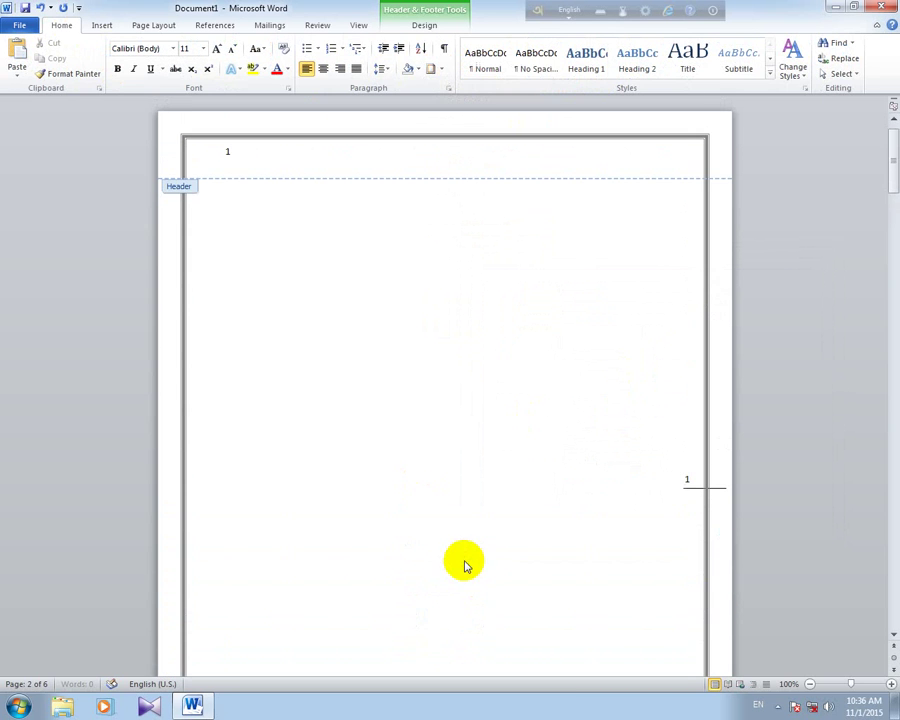
Step: Browse the margin and bottom-of-page number designs and insert the Thick Line page number in the footer
click(100, 25)
click(560, 62)
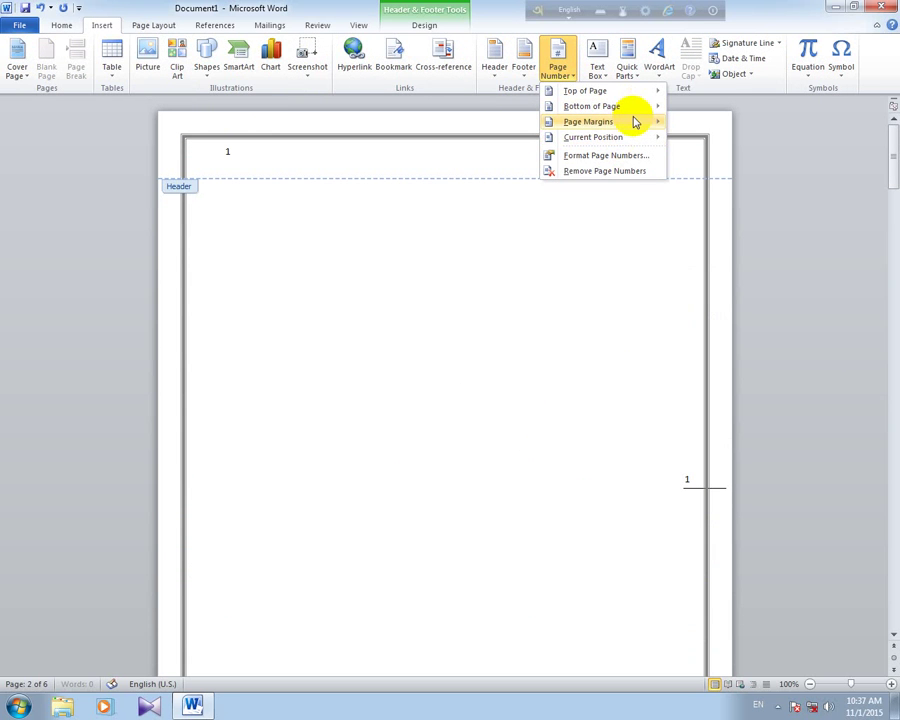
mouse_move(630, 120)
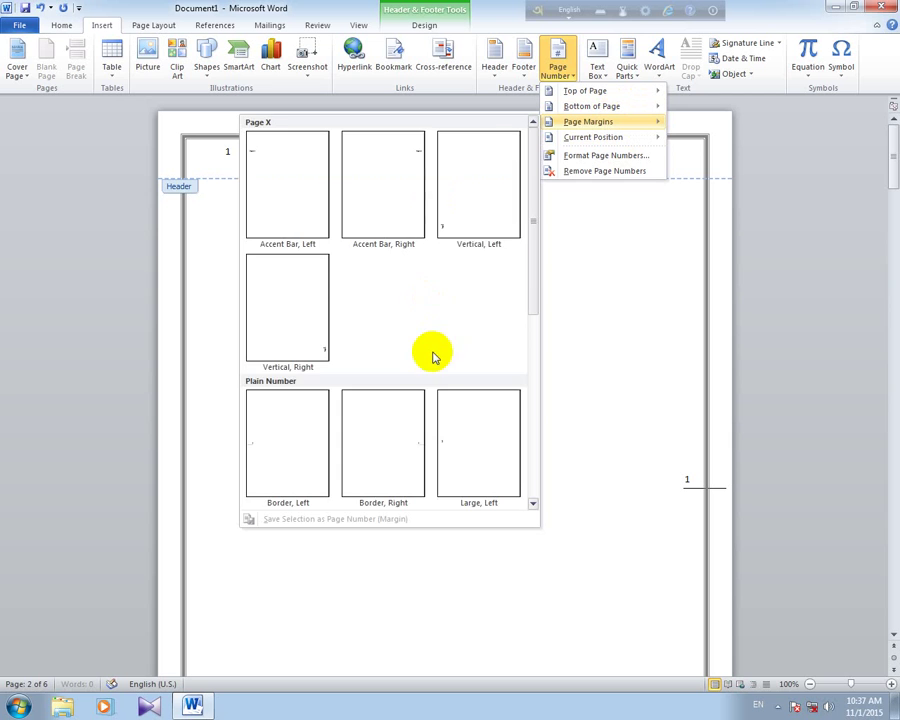
scroll(432, 357, down, 5)
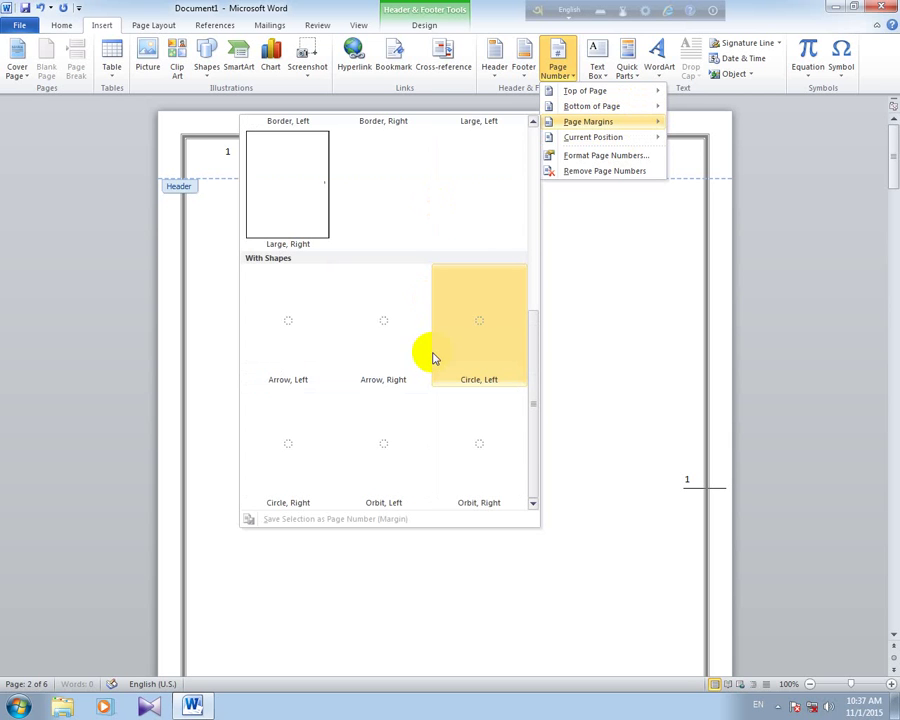
scroll(434, 358, up, 4)
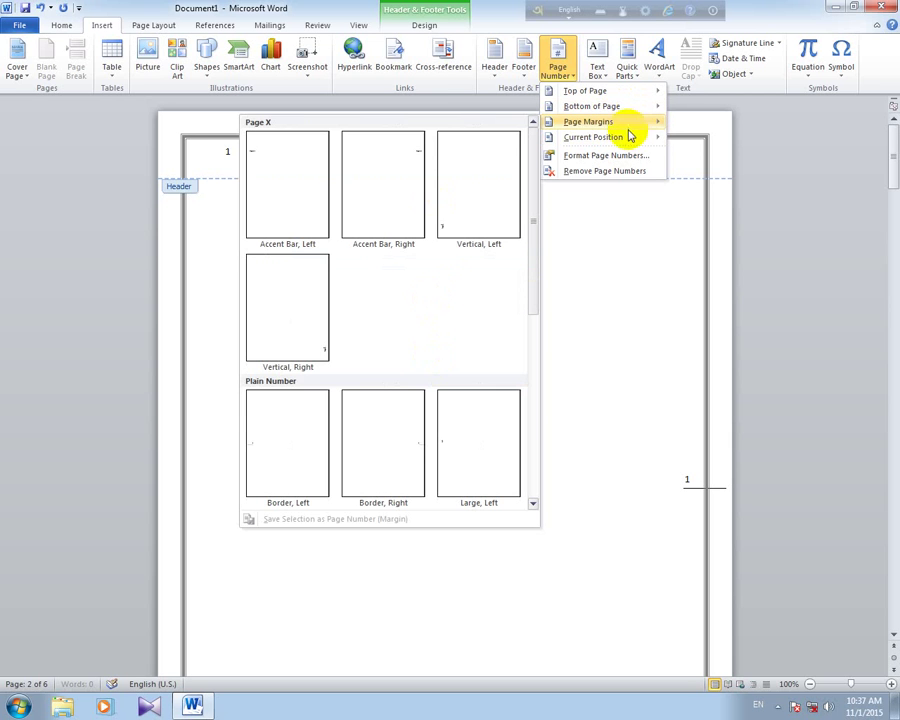
scroll(398, 310, down, 5)
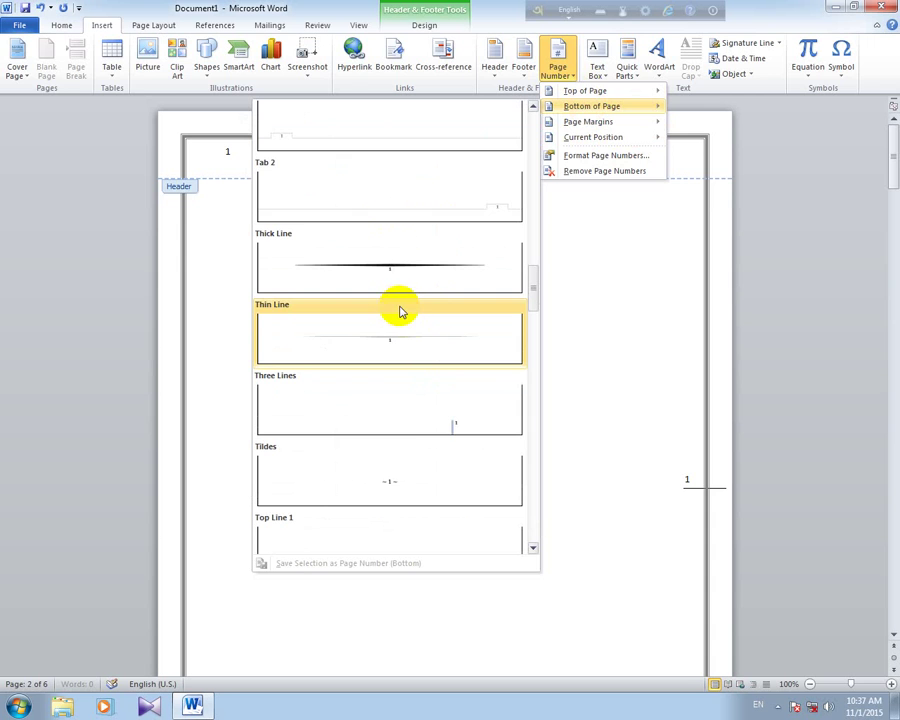
click(388, 277)
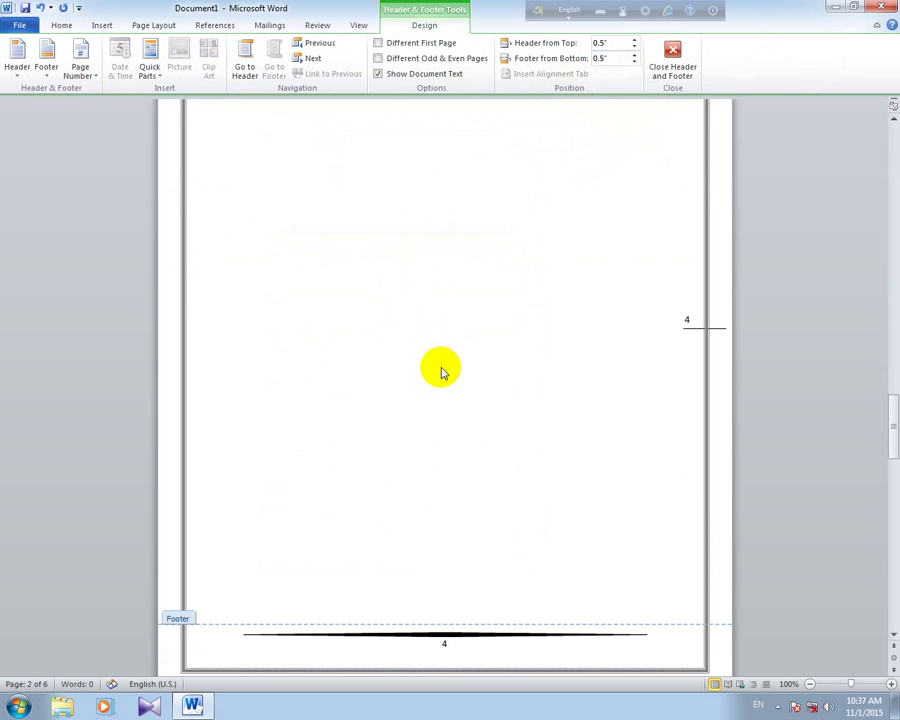
Step: Close header and footer editing and review the border and page numbers, returning to the first numbered page
scroll(443, 372, up, 15)
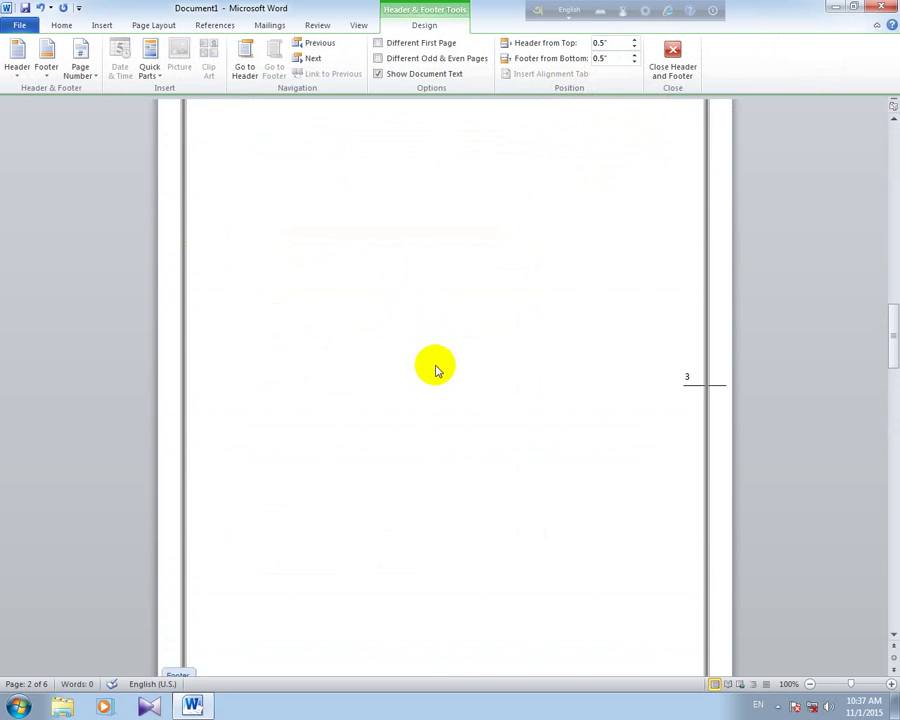
click(672, 60)
scroll(456, 392, up, 5)
scroll(456, 396, down, 5)
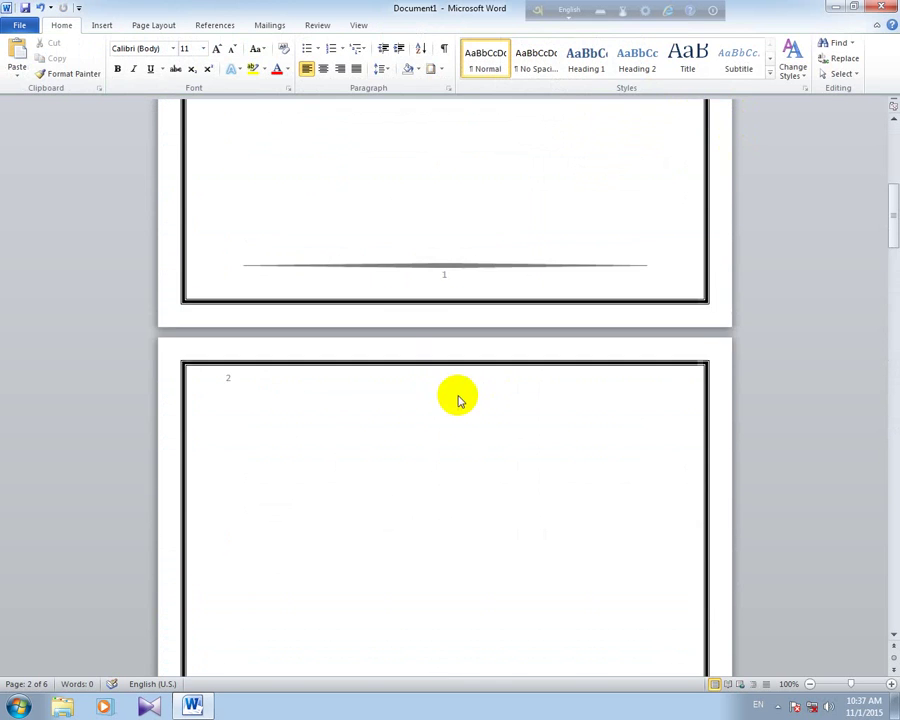
scroll(457, 396, up, 6)
scroll(457, 396, up, 4)
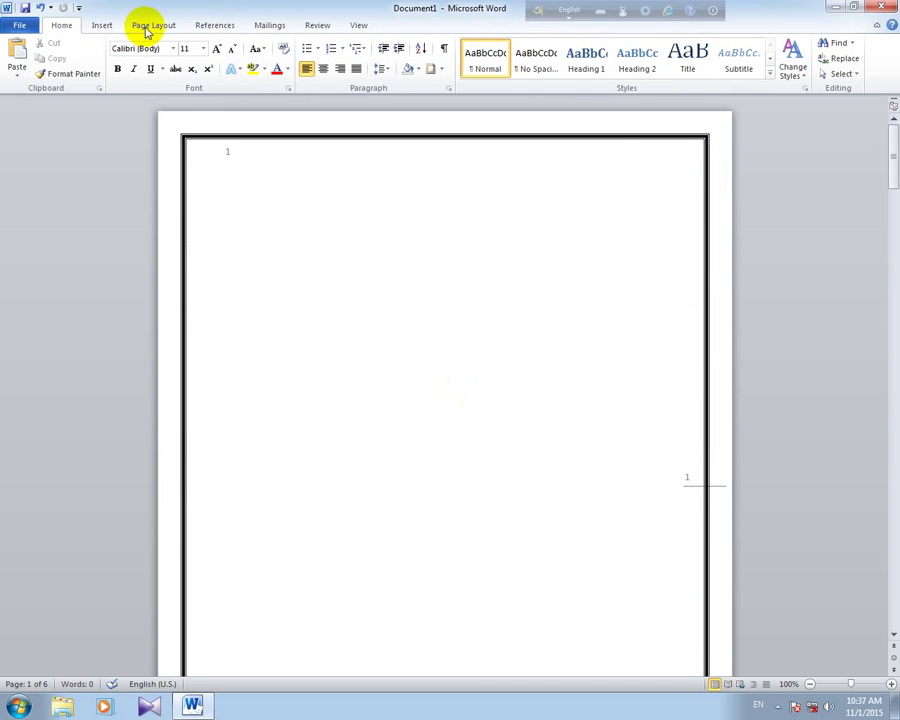
Step: Insert an Austin Pull Quote text box and replace its placeholder text with "thffg"
click(101, 26)
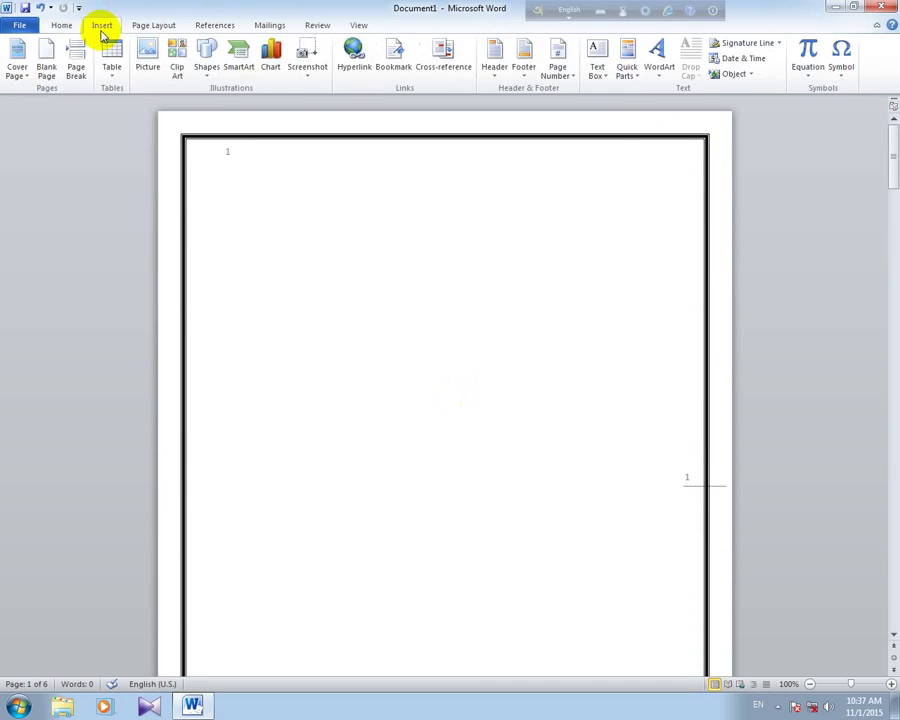
click(598, 70)
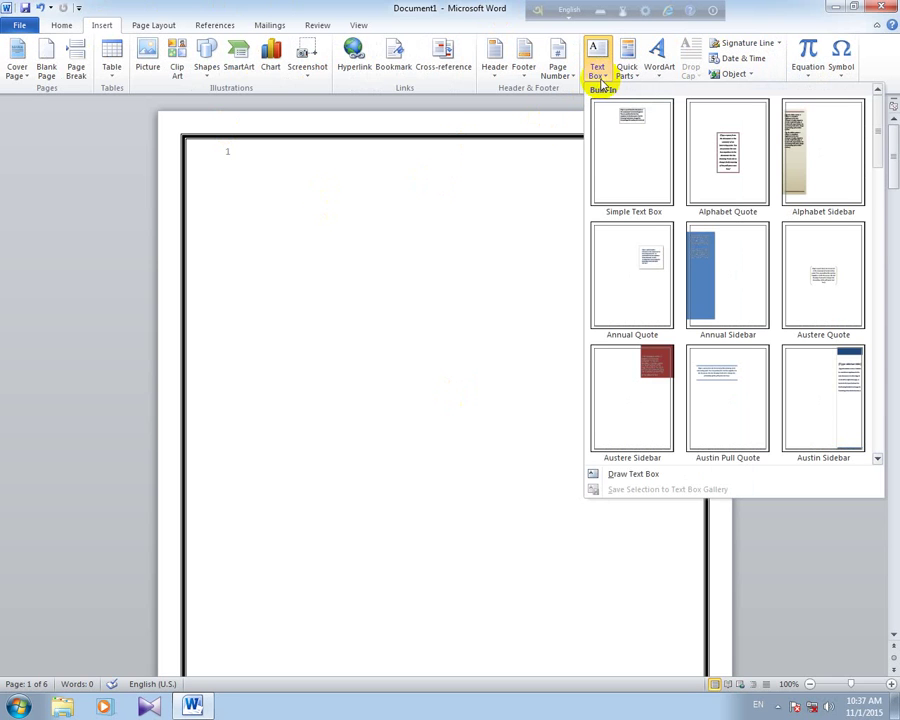
click(707, 390)
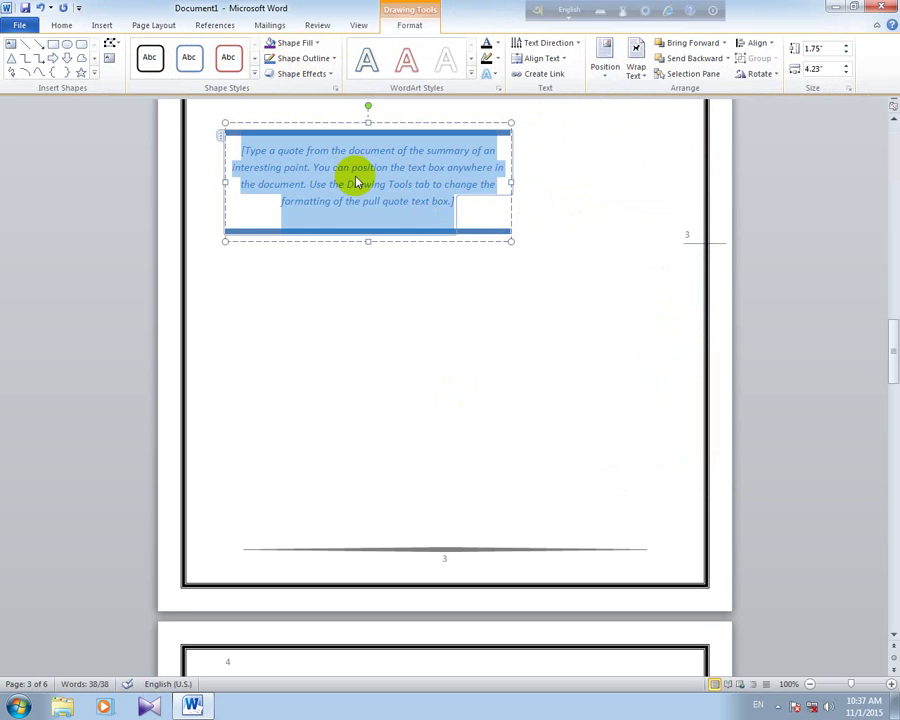
text(thffg)
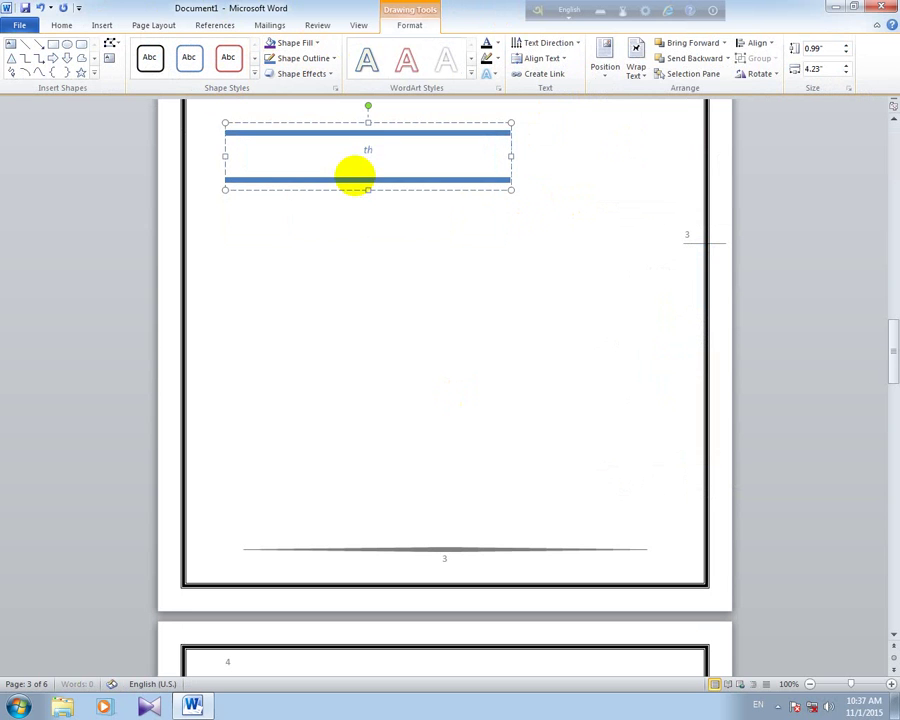
click(453, 292)
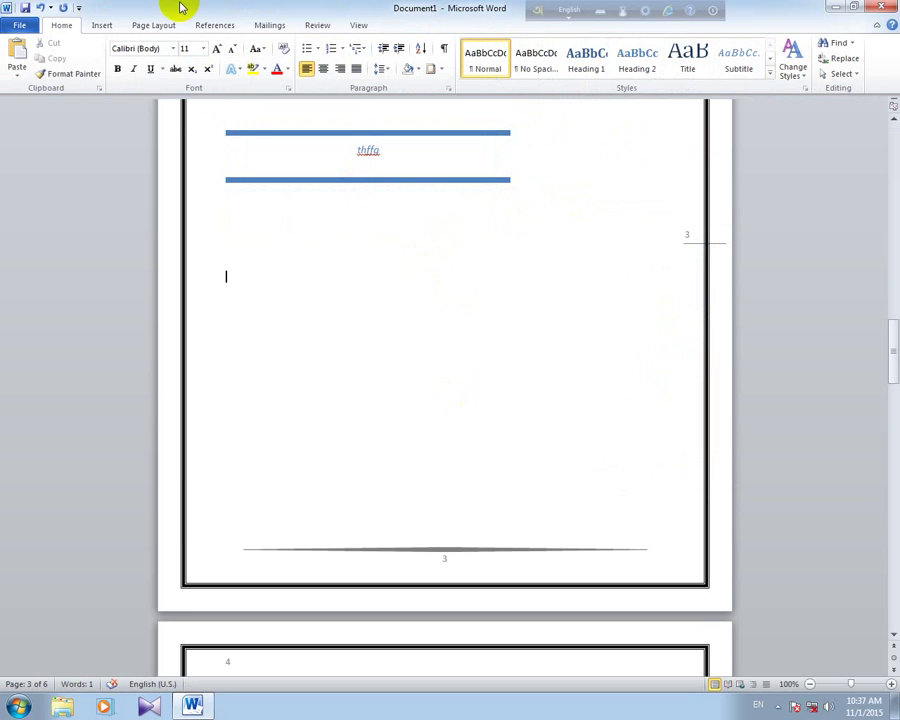
Step: Insert gray gradient WordArt reading "Bangladesh" below the quote box and move it up toward the page's center
click(100, 24)
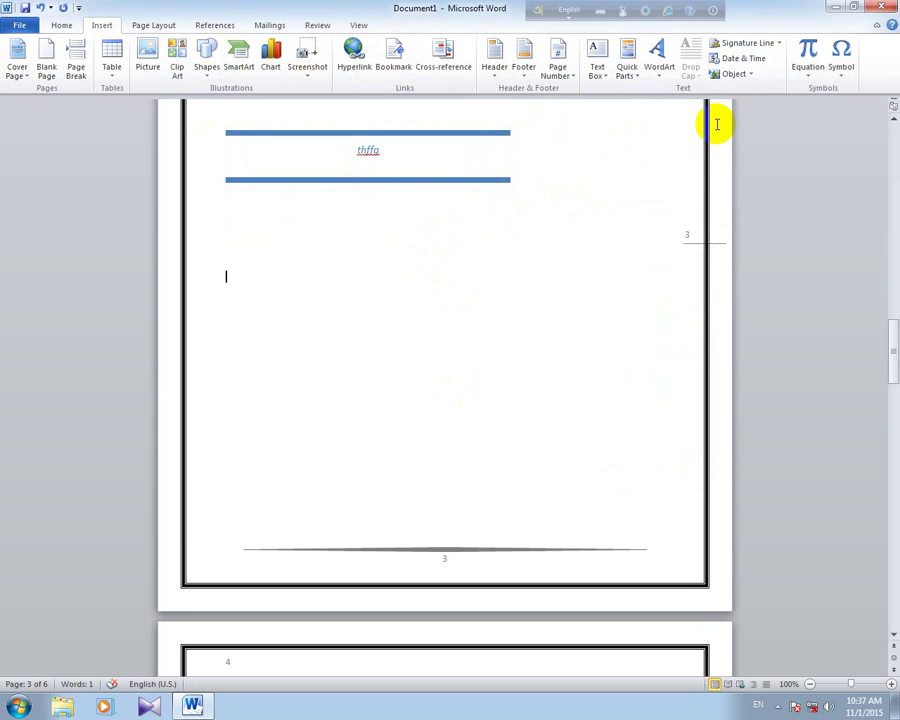
click(658, 68)
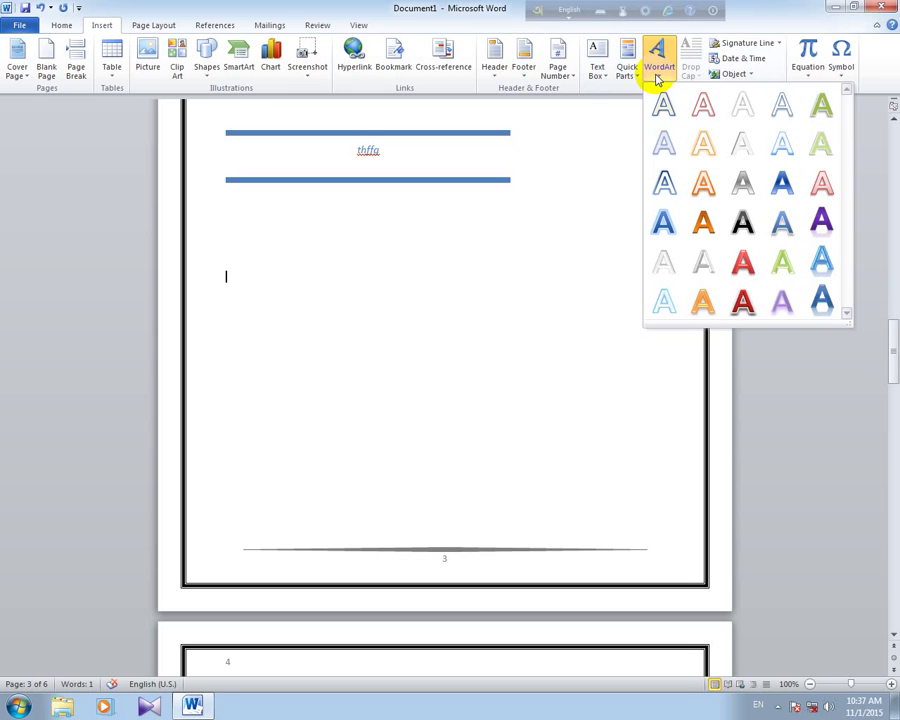
click(746, 184)
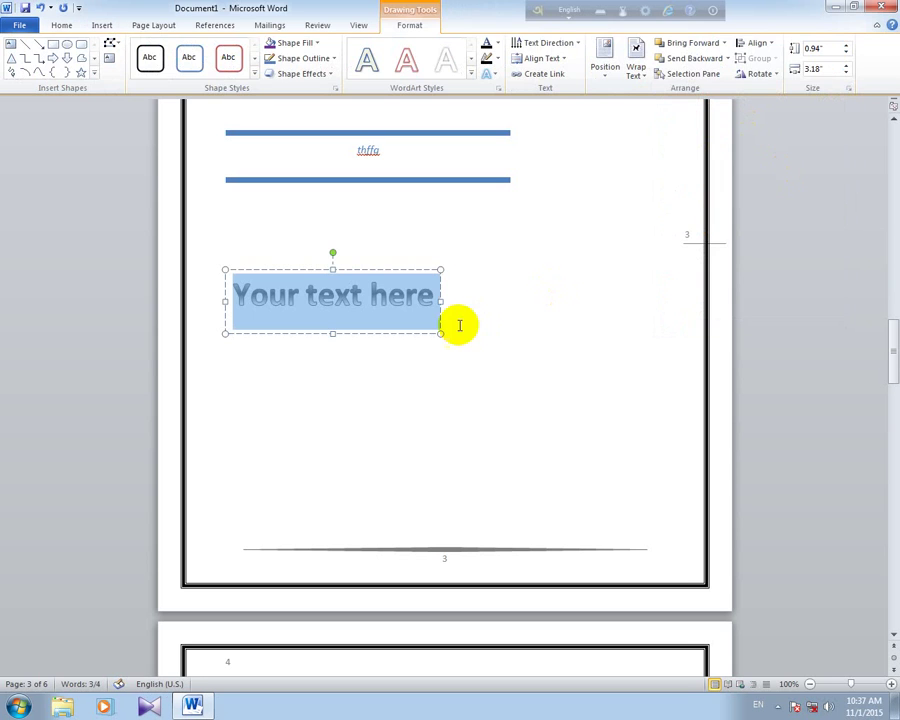
text(Bangladesh)
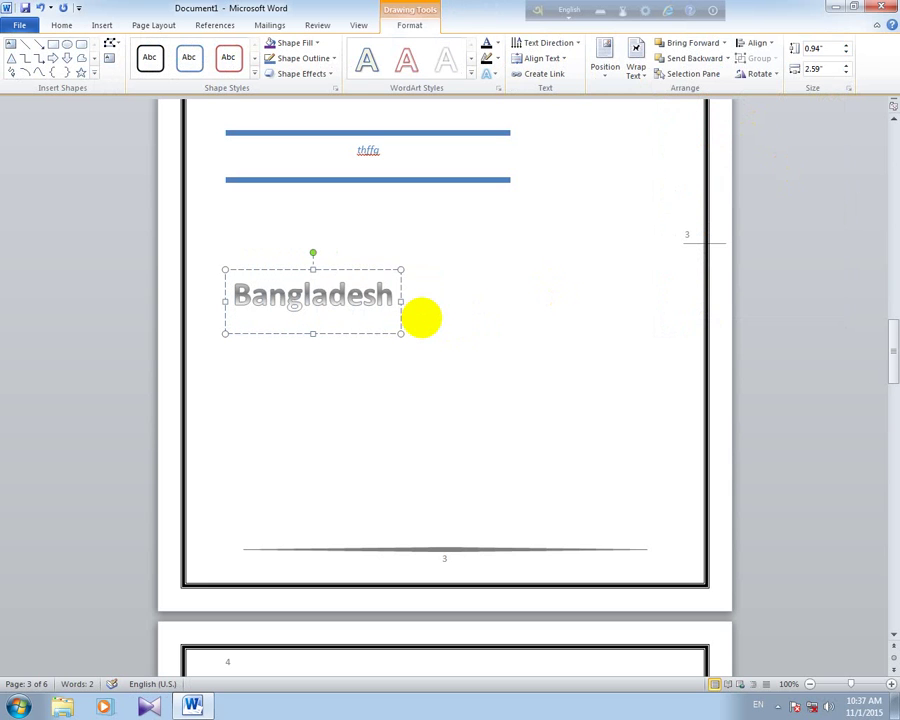
click(330, 268)
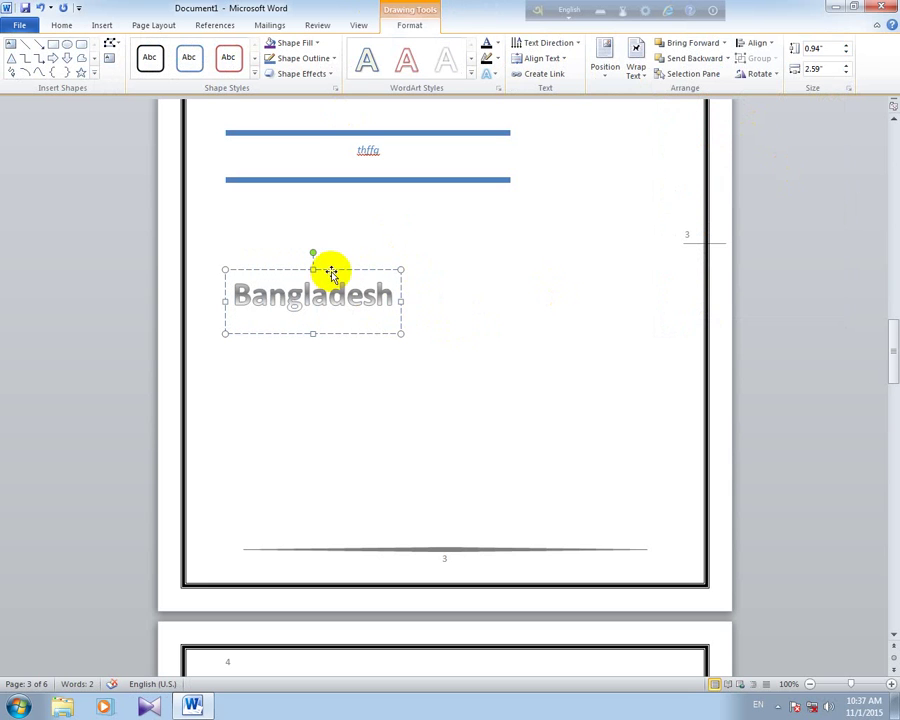
drag(350, 263, 475, 221)
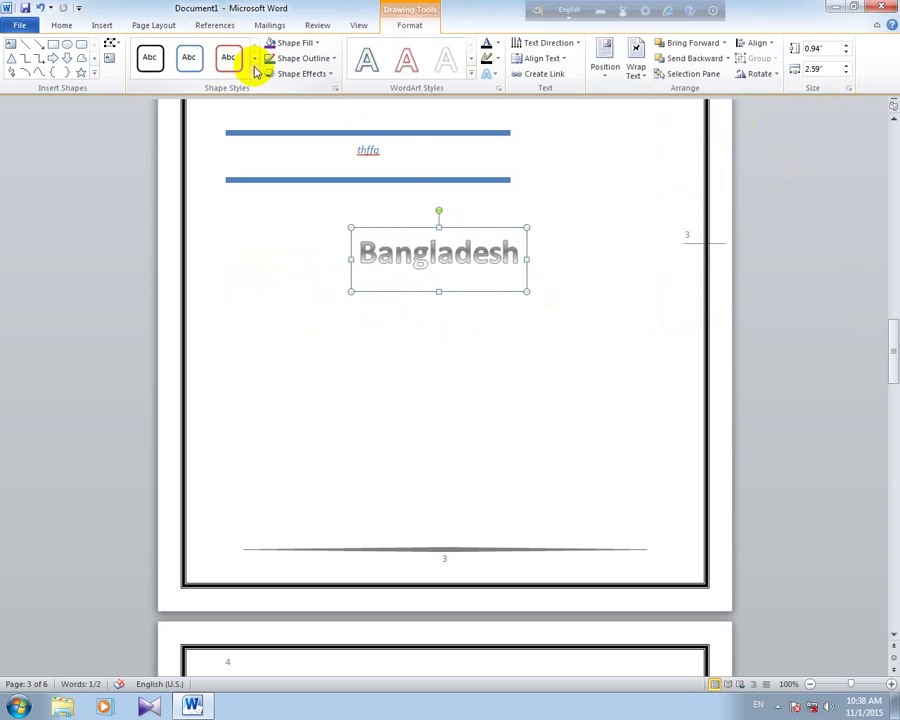
Step: Give the "Bangladesh" WordArt the Subtle Effect - Olive Green, Accent 3 shape style and a red beveled text style
click(255, 74)
click(267, 175)
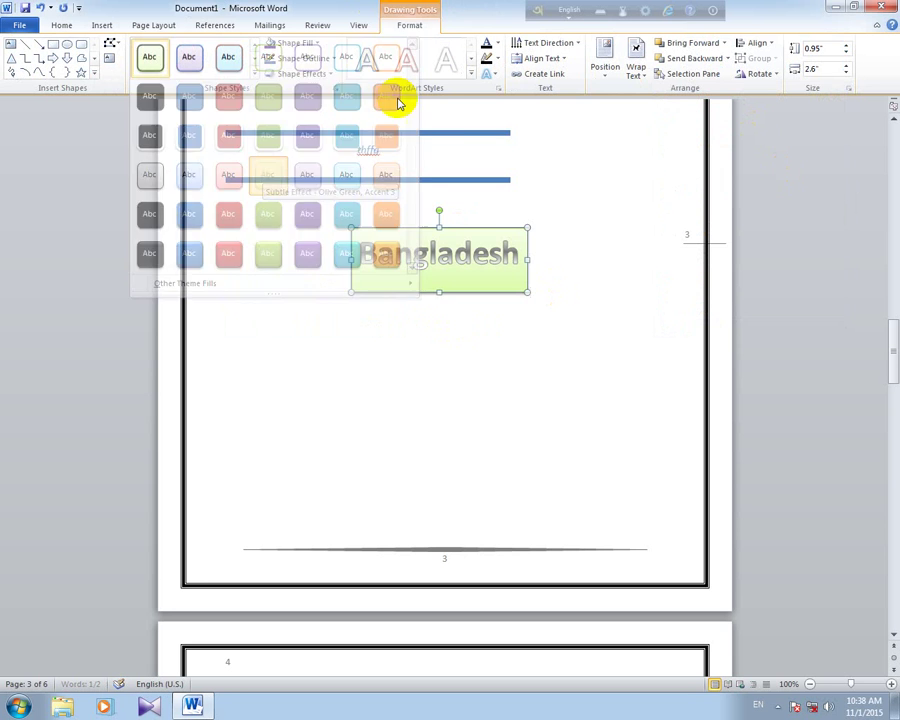
click(472, 75)
click(458, 259)
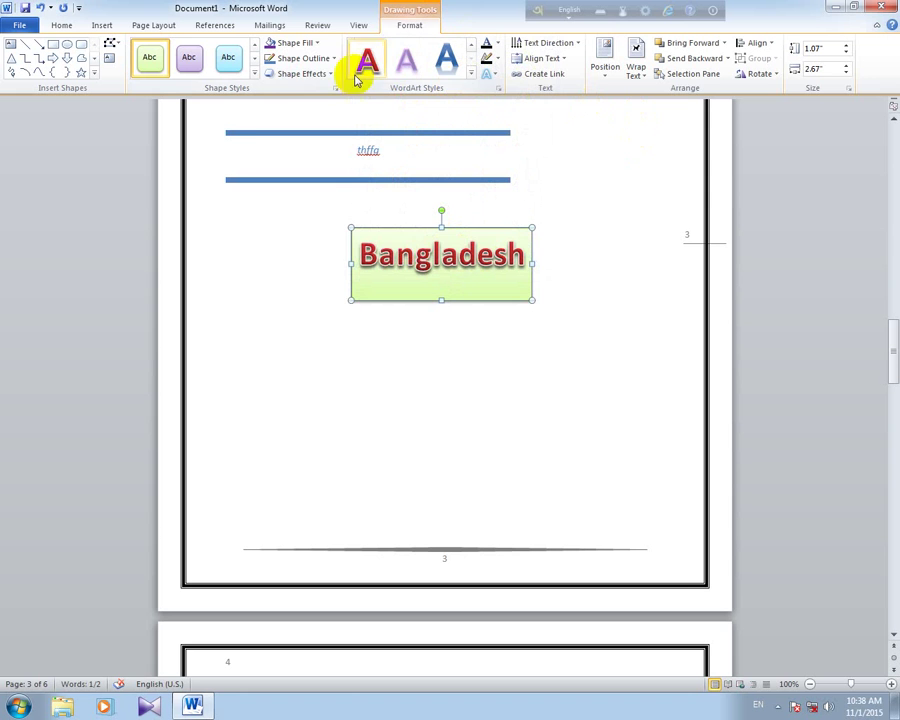
Step: Look through the shape effects and text alignment options, and apply the upward arch Follow Path transform to the "Bangladesh" text
click(322, 74)
mouse_move(329, 292)
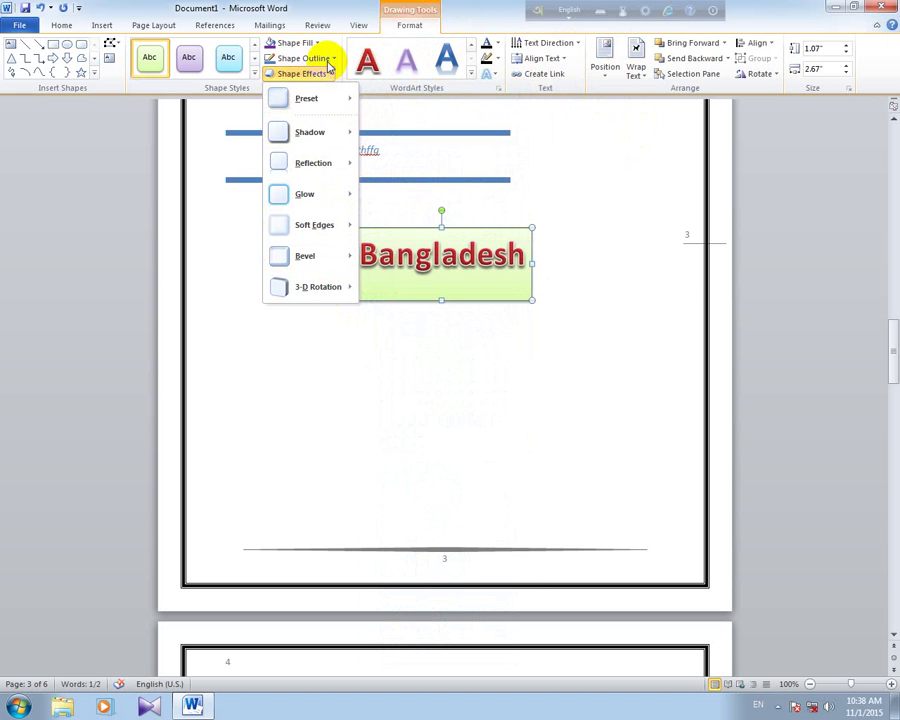
click(567, 60)
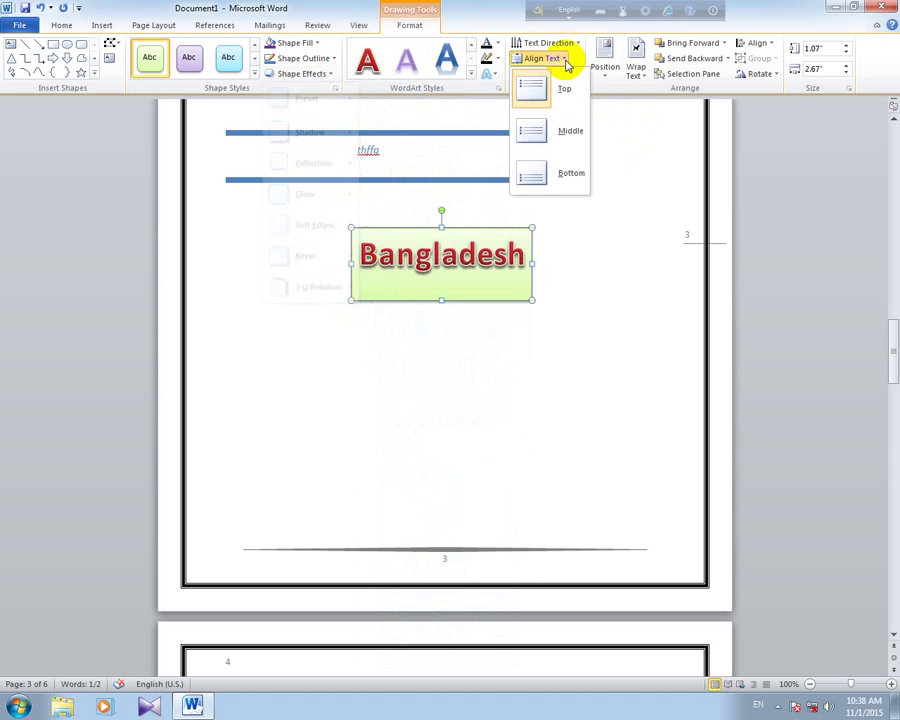
click(487, 74)
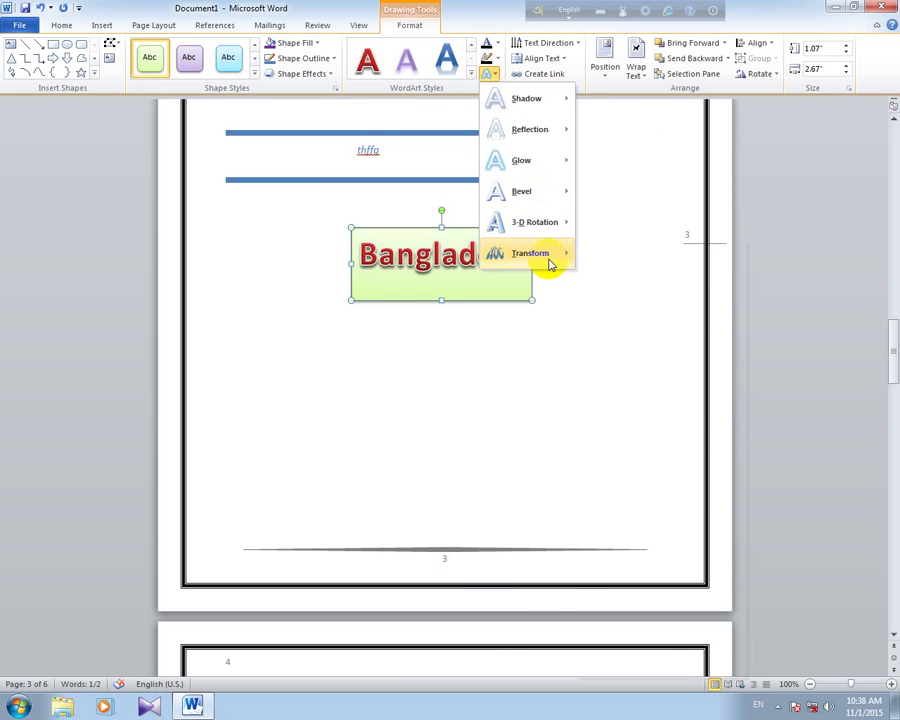
mouse_move(550, 258)
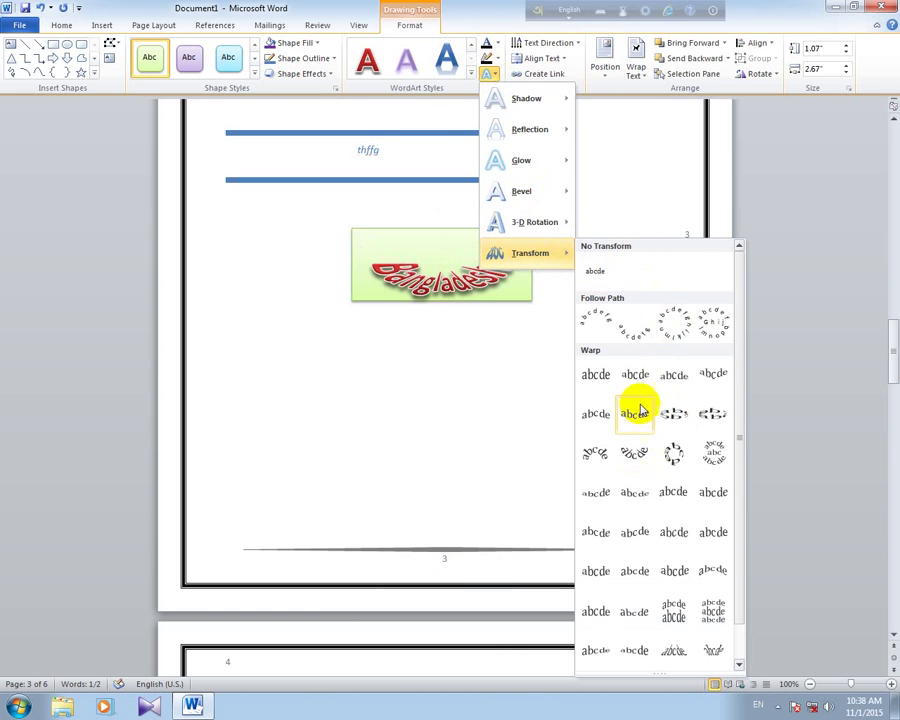
click(596, 320)
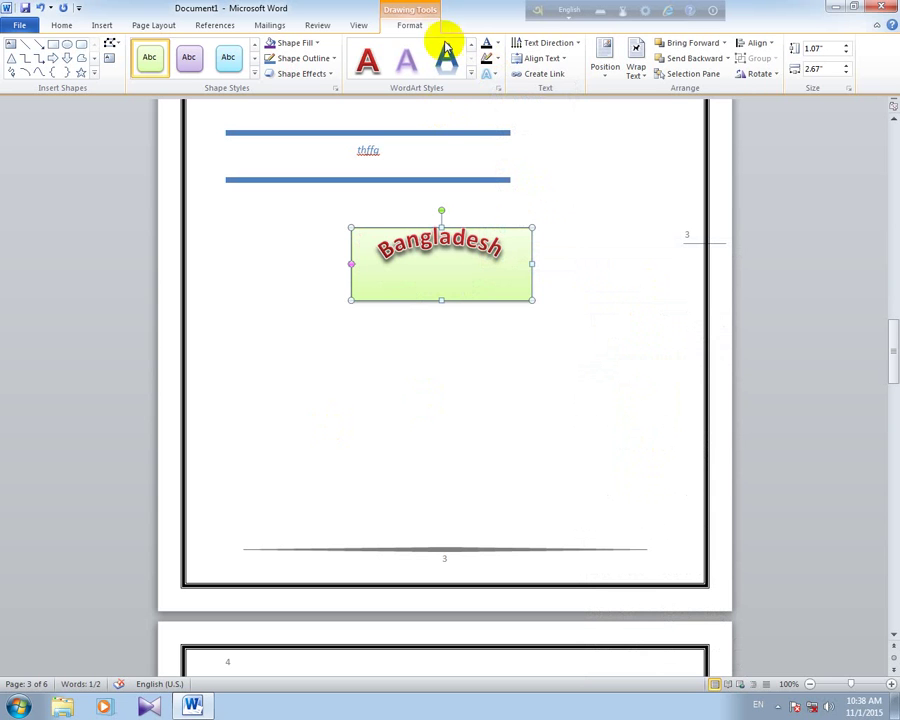
Step: Apply the Warp transform that bulges the text's top edge to "Bangladesh" and enlarge the WordArt to about 2.79" by 4.08"
click(494, 78)
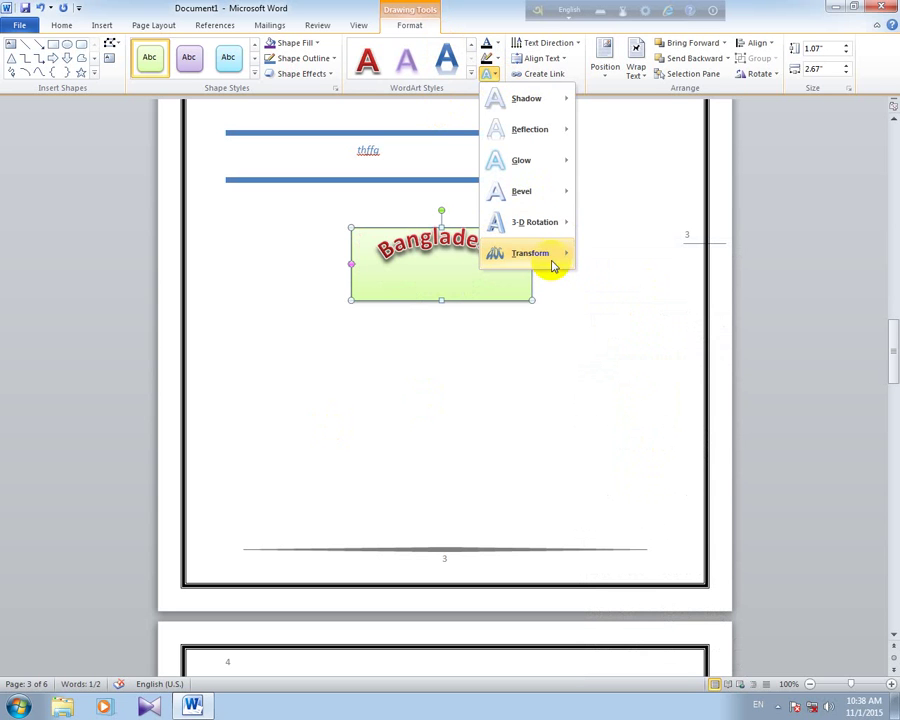
mouse_move(552, 262)
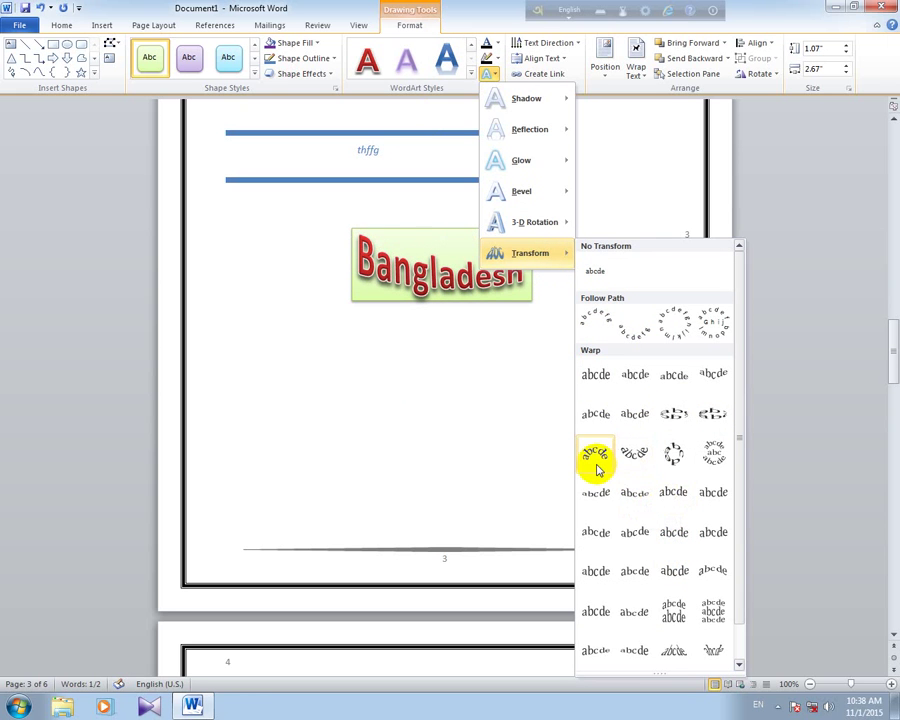
click(597, 612)
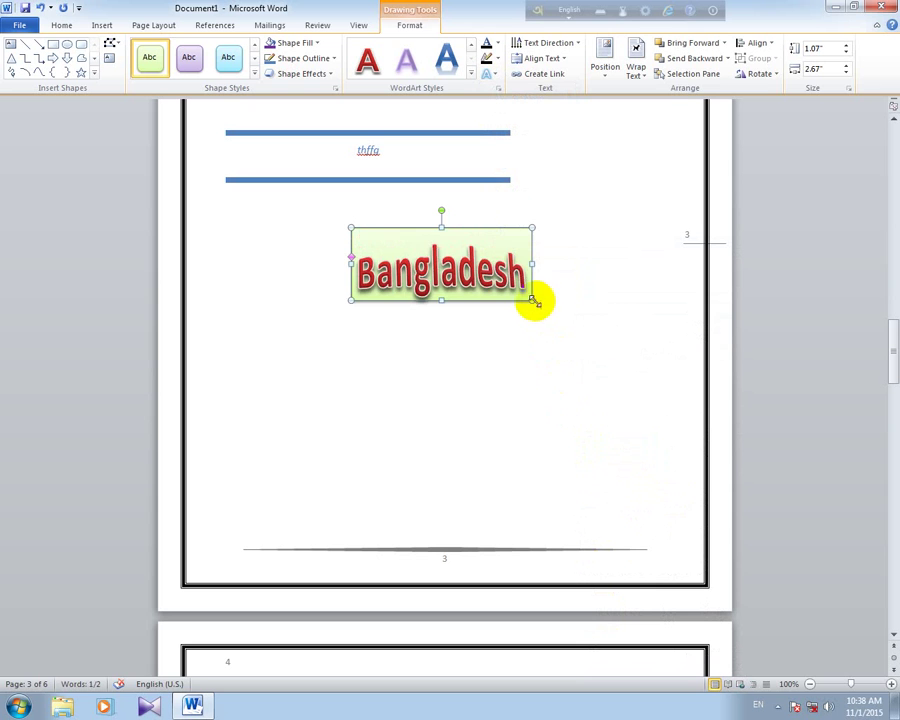
drag(532, 299, 630, 411)
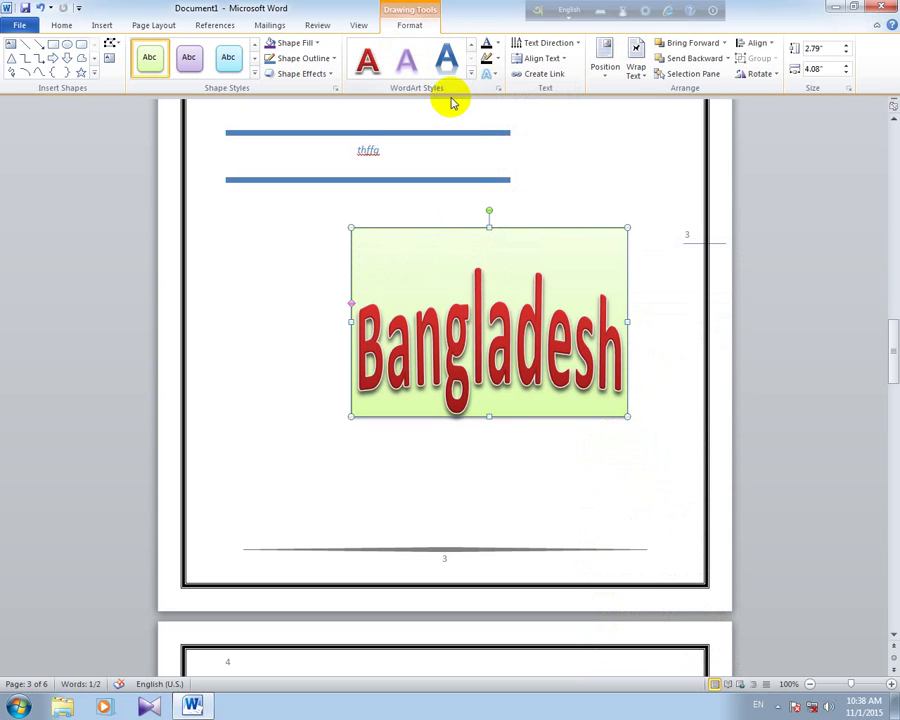
Step: In the WordArt's gradient text fill, move the first gradient stop to 10% and color it light green
click(500, 89)
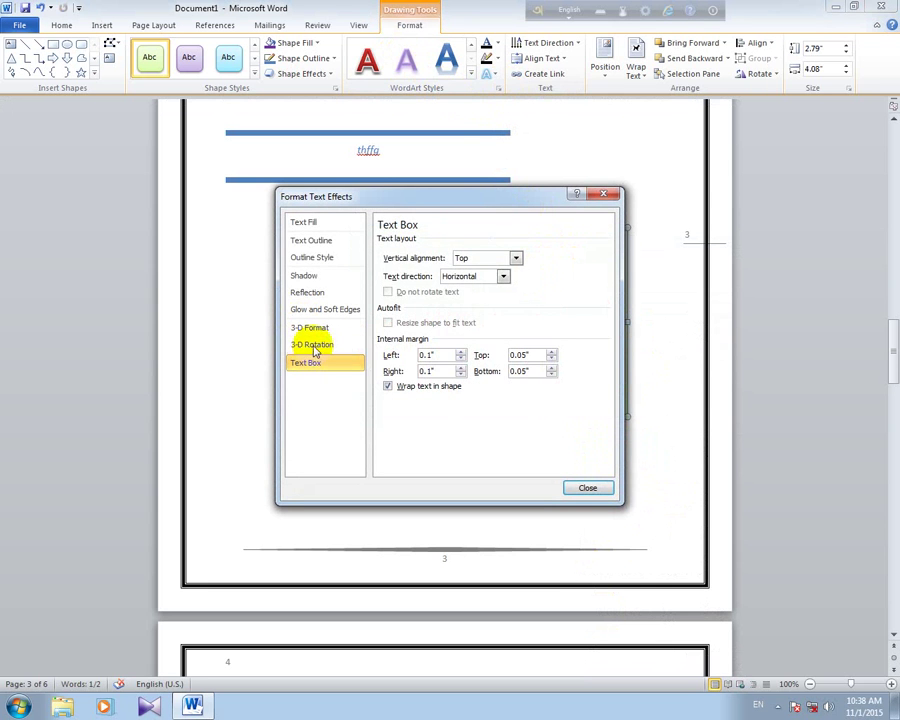
click(305, 242)
click(313, 258)
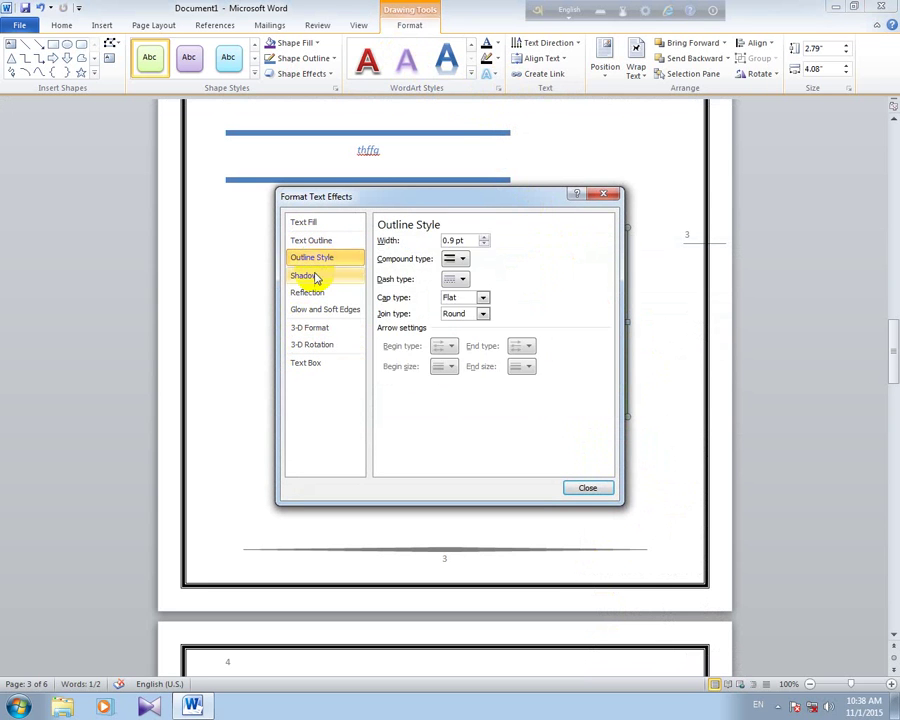
click(309, 279)
click(306, 225)
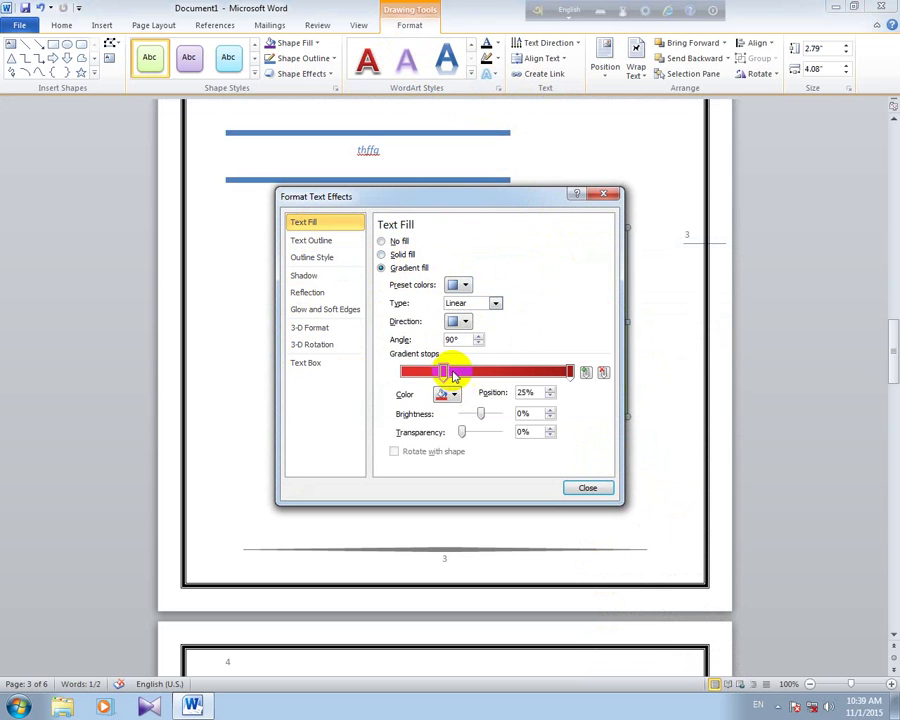
drag(443, 375, 407, 376)
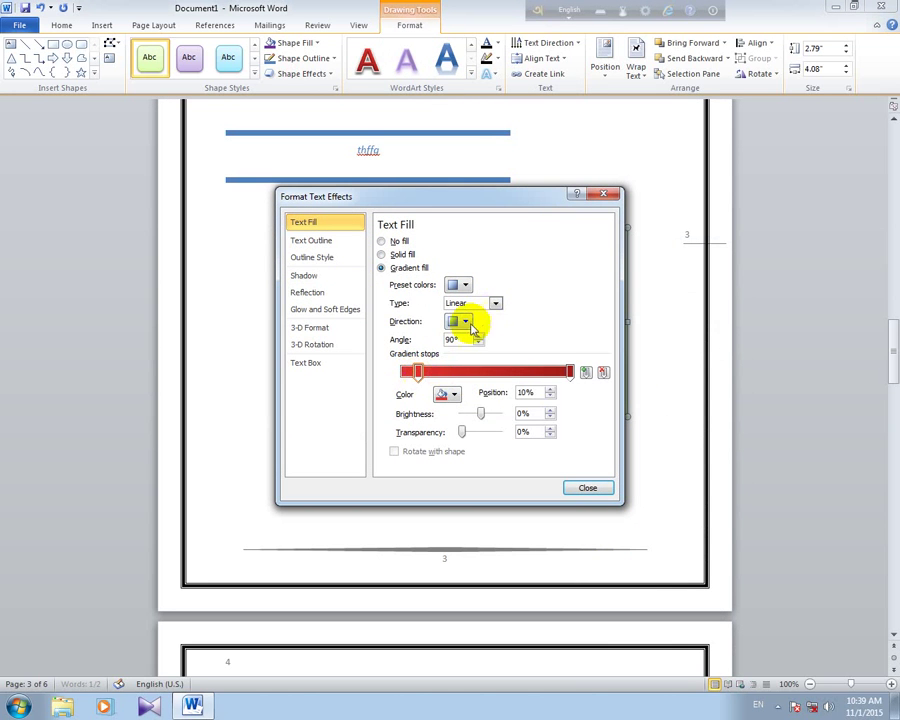
click(462, 321)
click(468, 285)
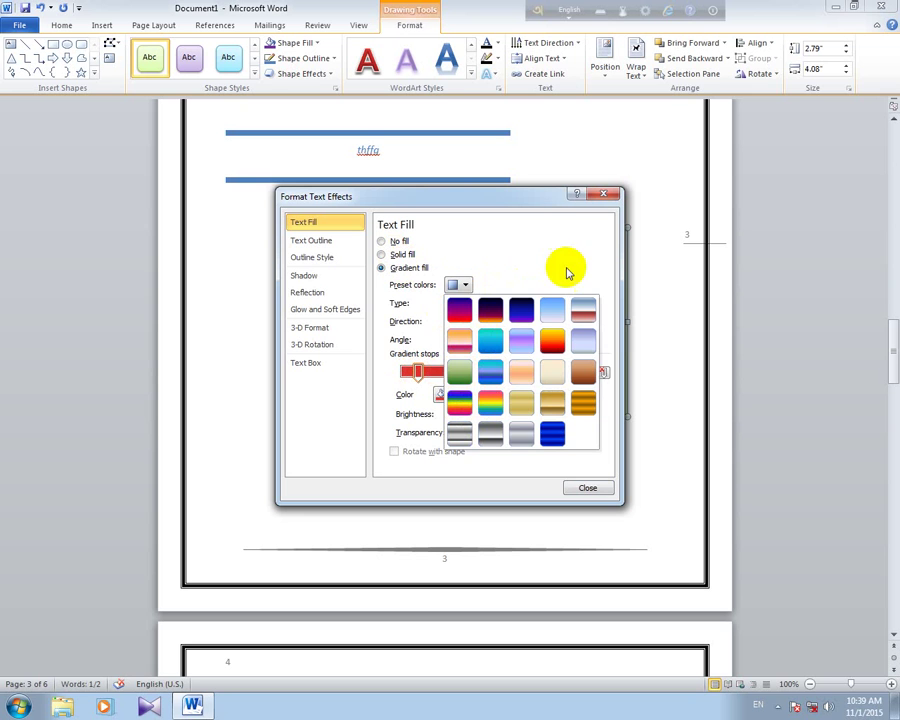
click(538, 350)
click(446, 394)
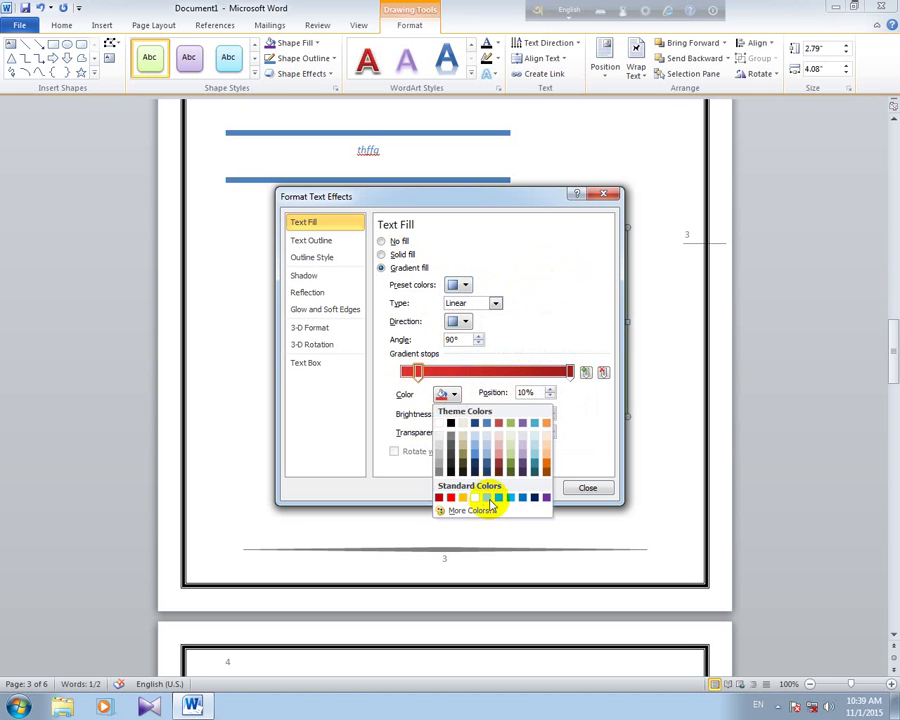
click(493, 498)
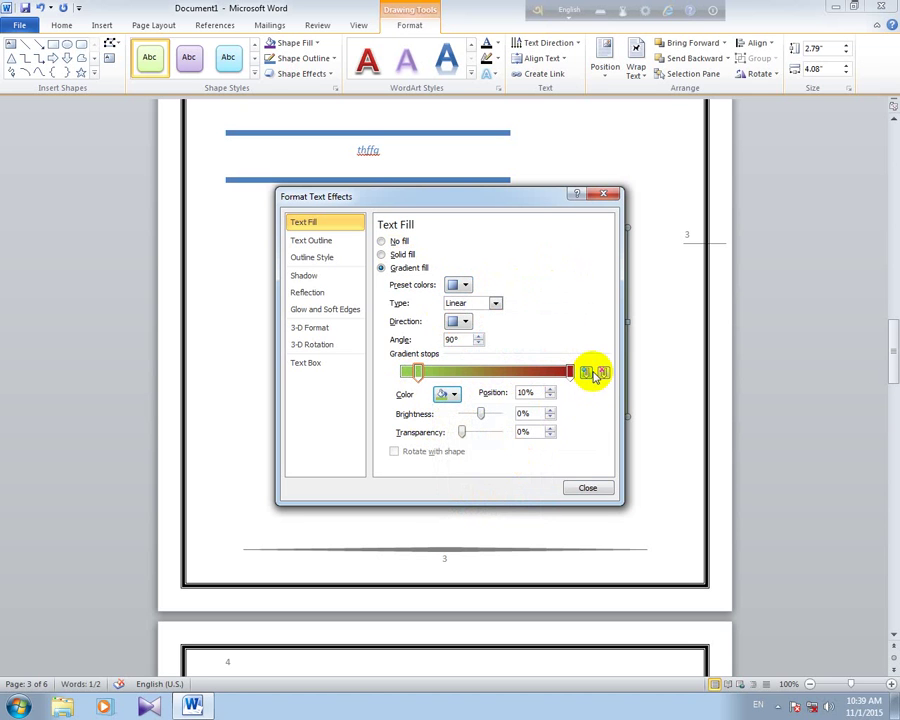
Step: Add a gradient stop to the text fill, color it red, and place it at 21%
click(585, 372)
drag(494, 372, 478, 372)
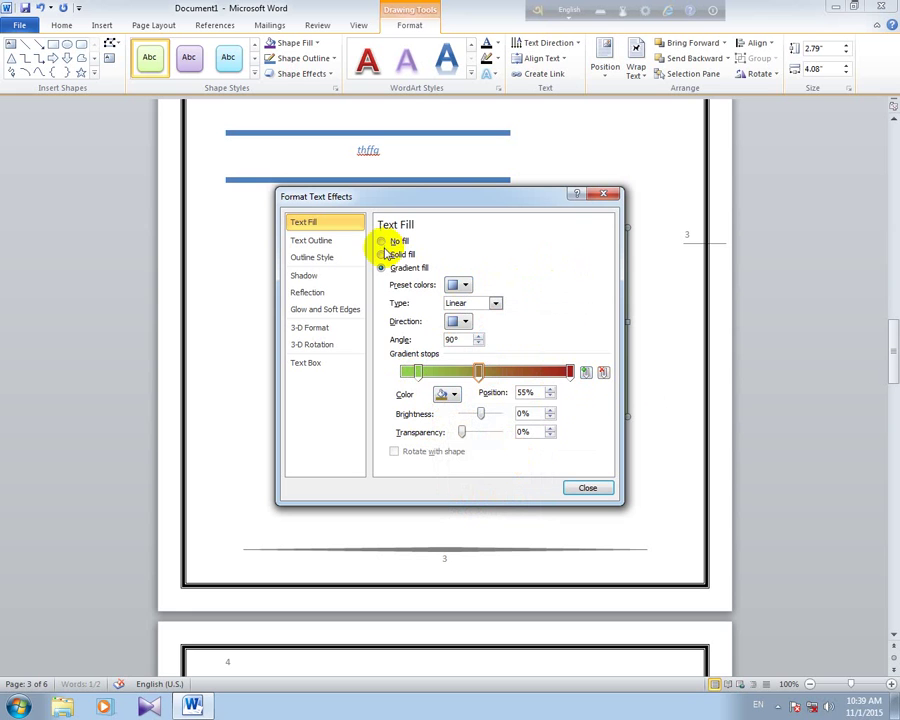
click(453, 321)
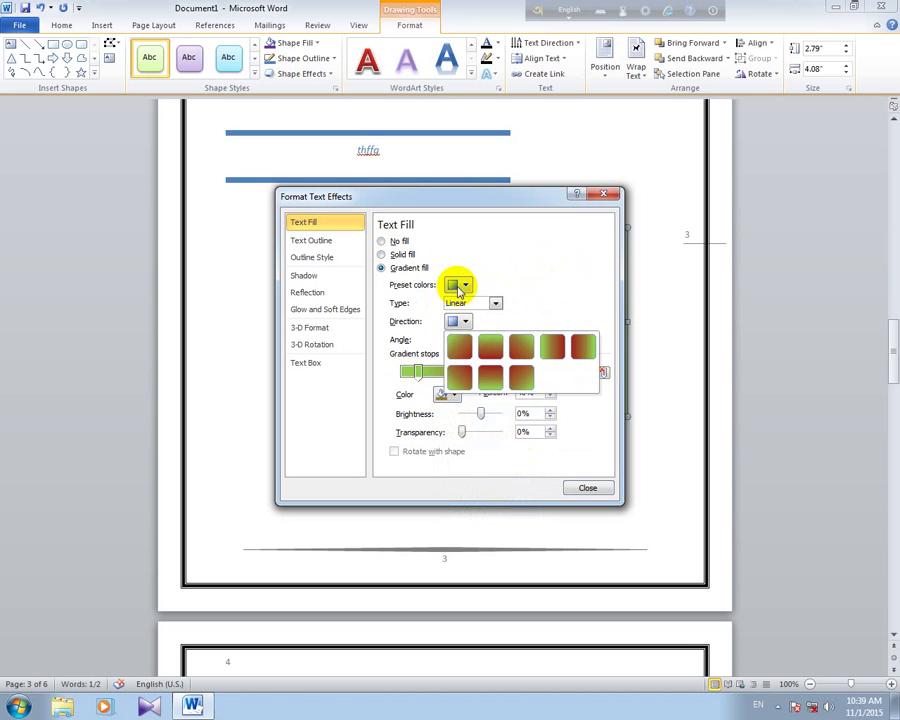
click(459, 284)
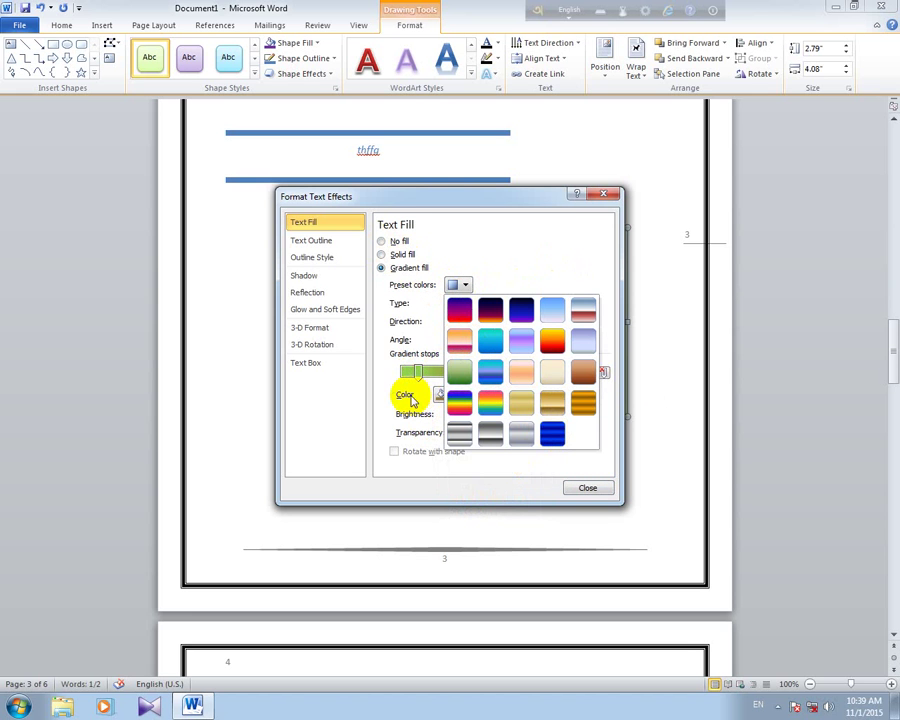
click(440, 395)
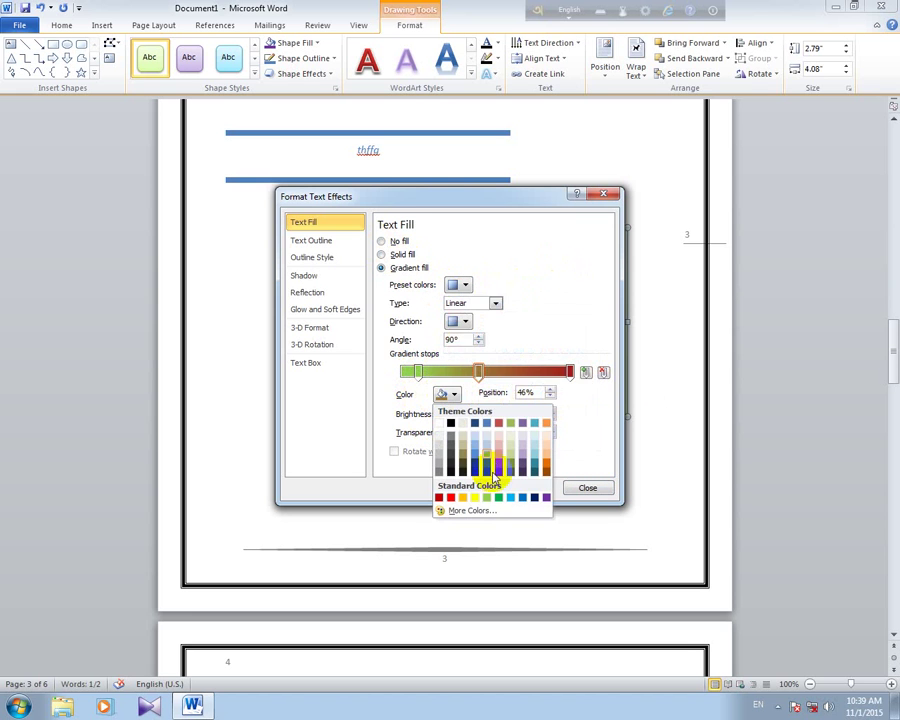
click(444, 497)
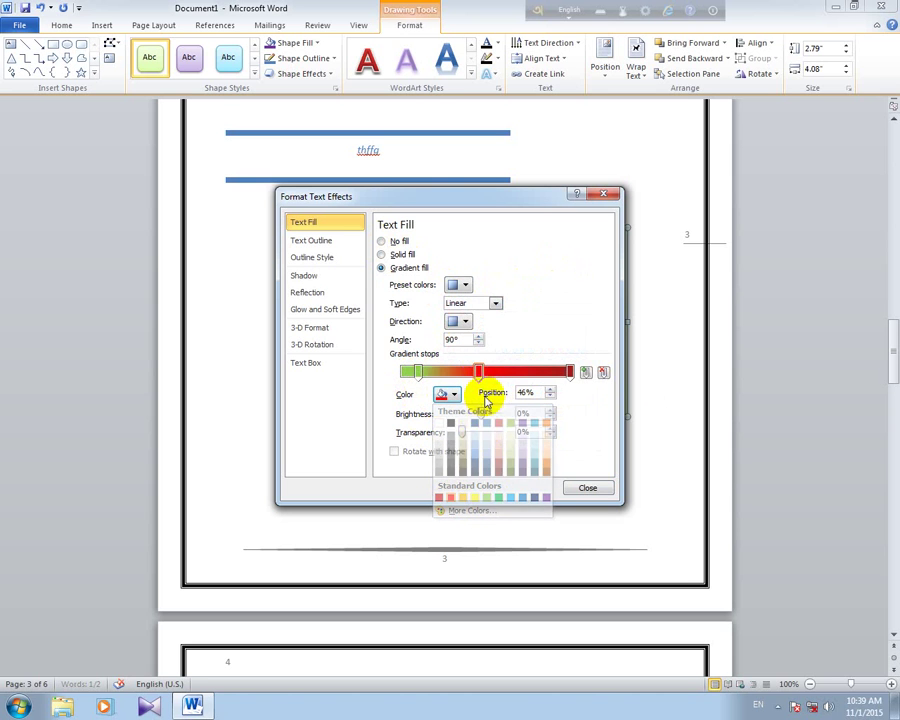
drag(481, 372, 436, 372)
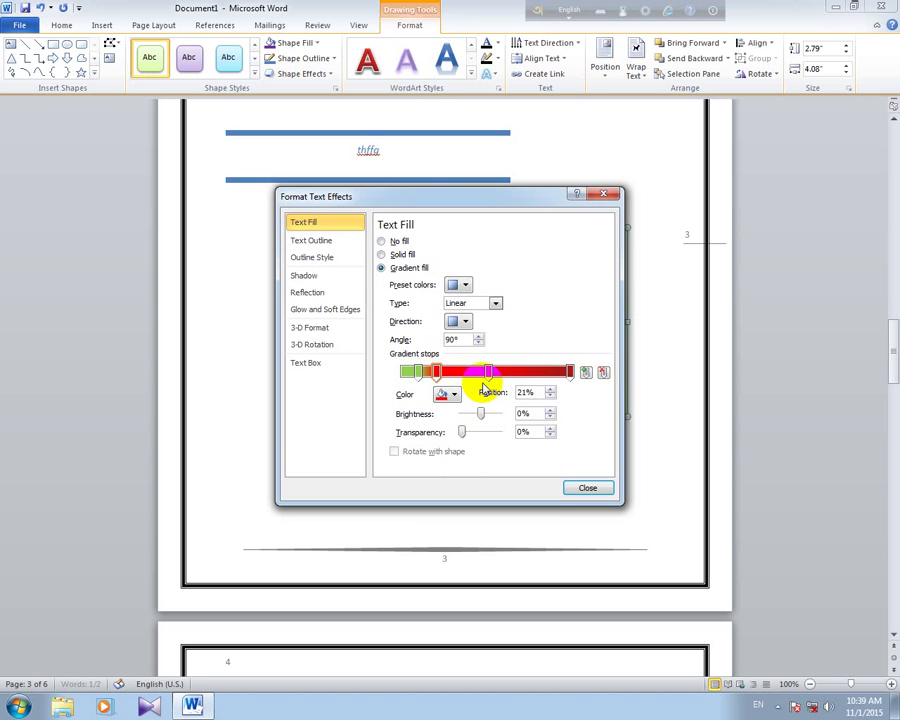
Step: Move the second red gradient stop to 57% and add a light blue stop at 78%
drag(491, 376, 498, 374)
click(585, 372)
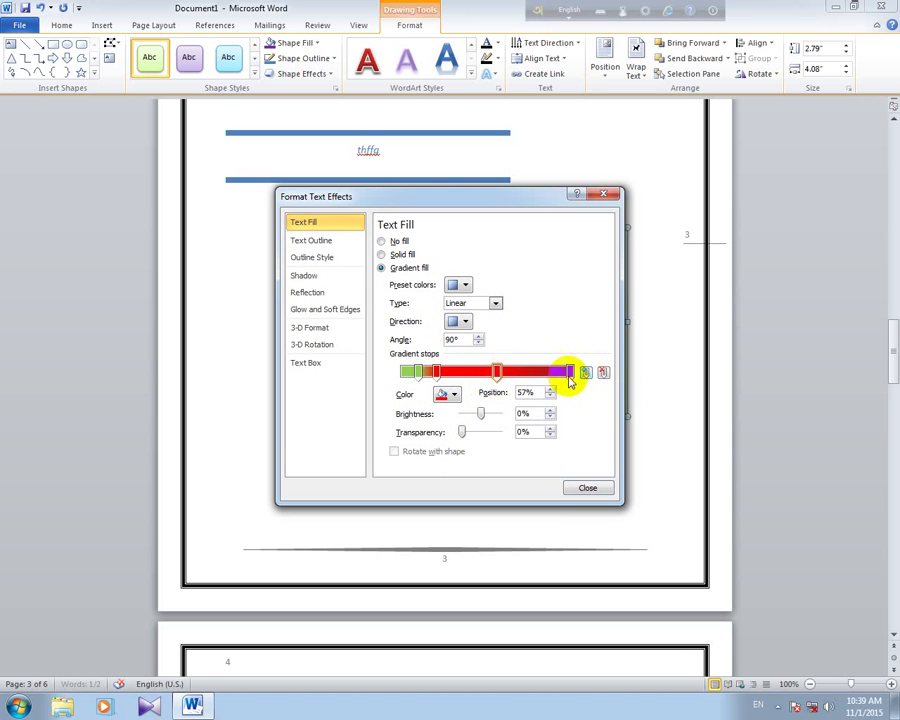
click(449, 394)
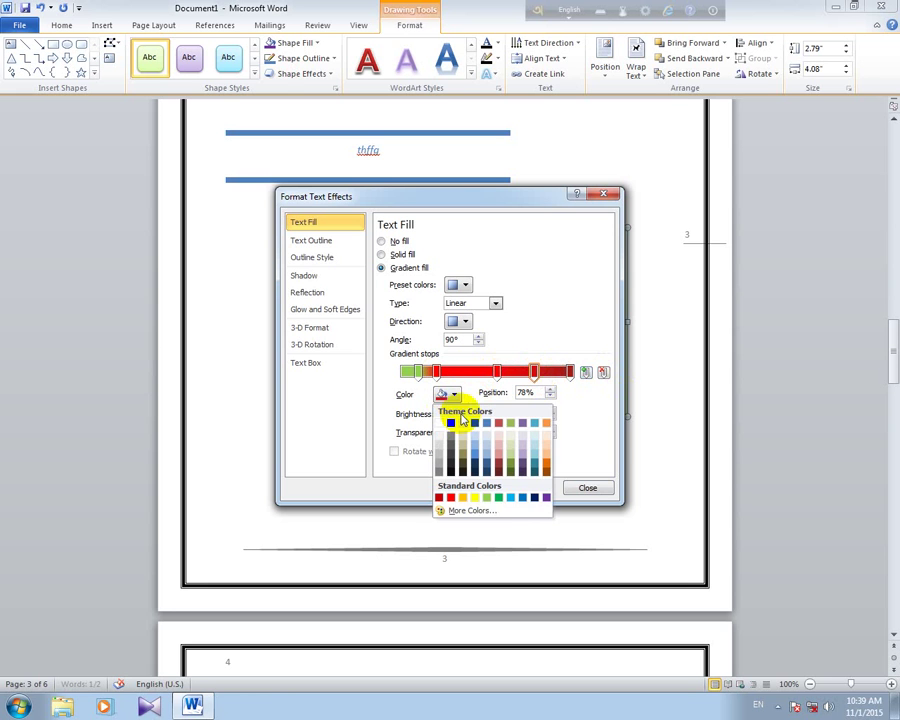
click(515, 500)
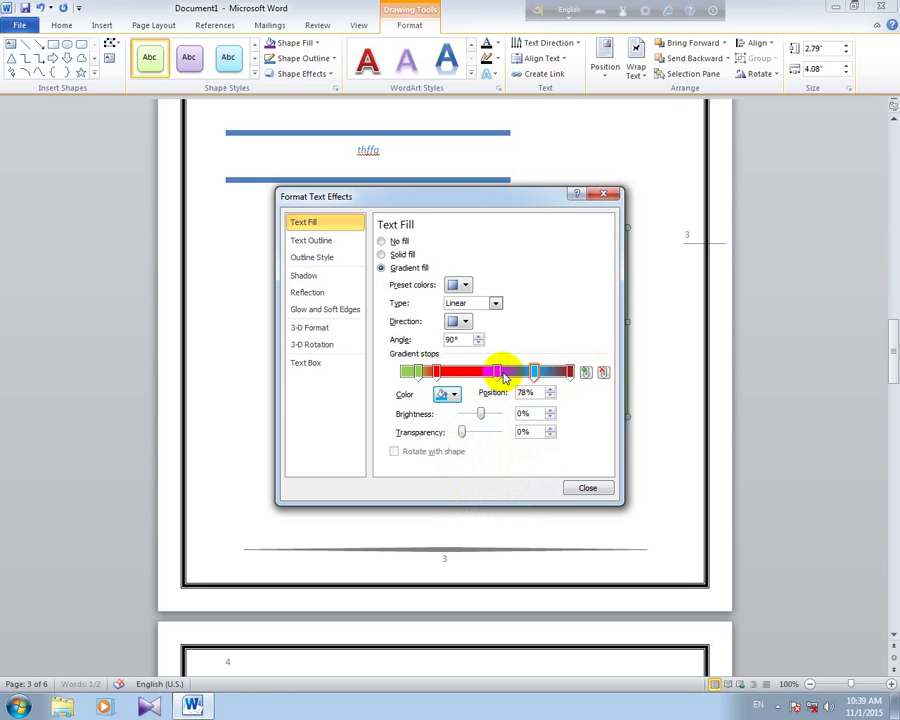
Step: Move the middle red gradient stop to 48% and color it purple
drag(498, 372, 485, 380)
click(449, 394)
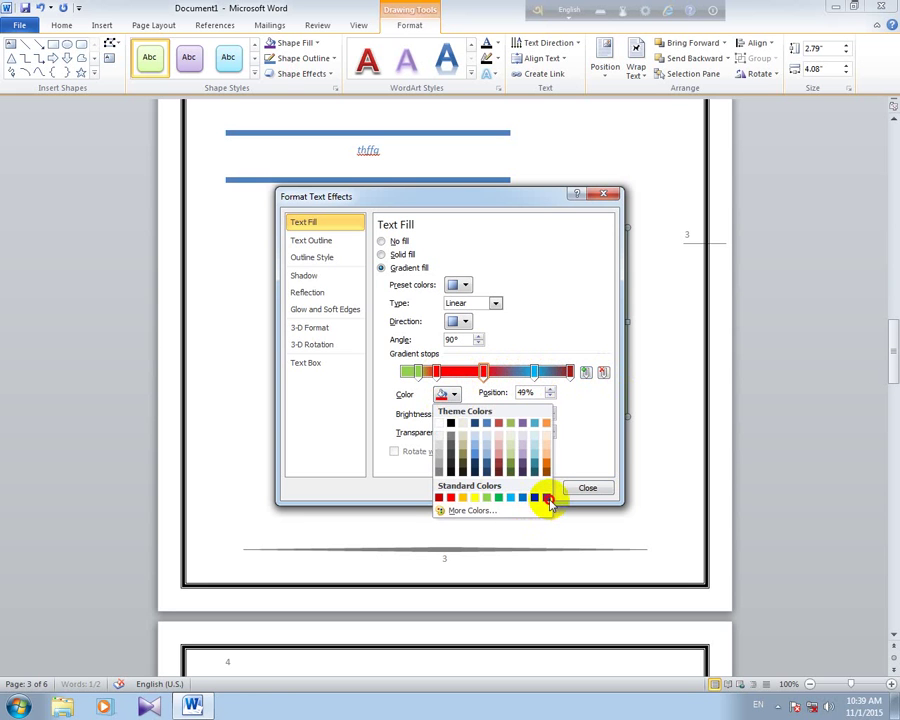
click(484, 375)
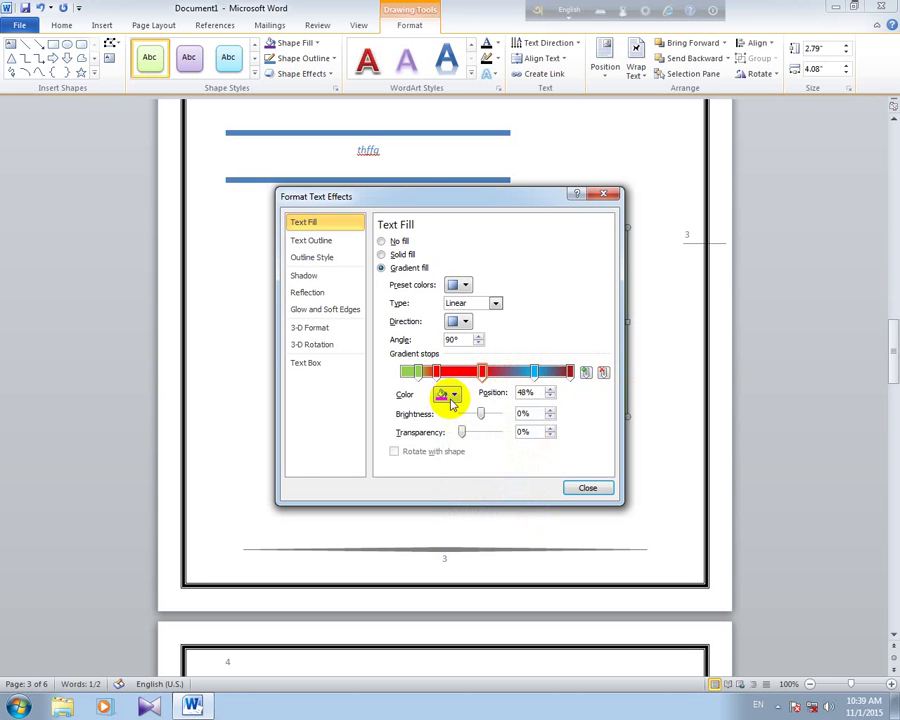
click(446, 394)
click(545, 499)
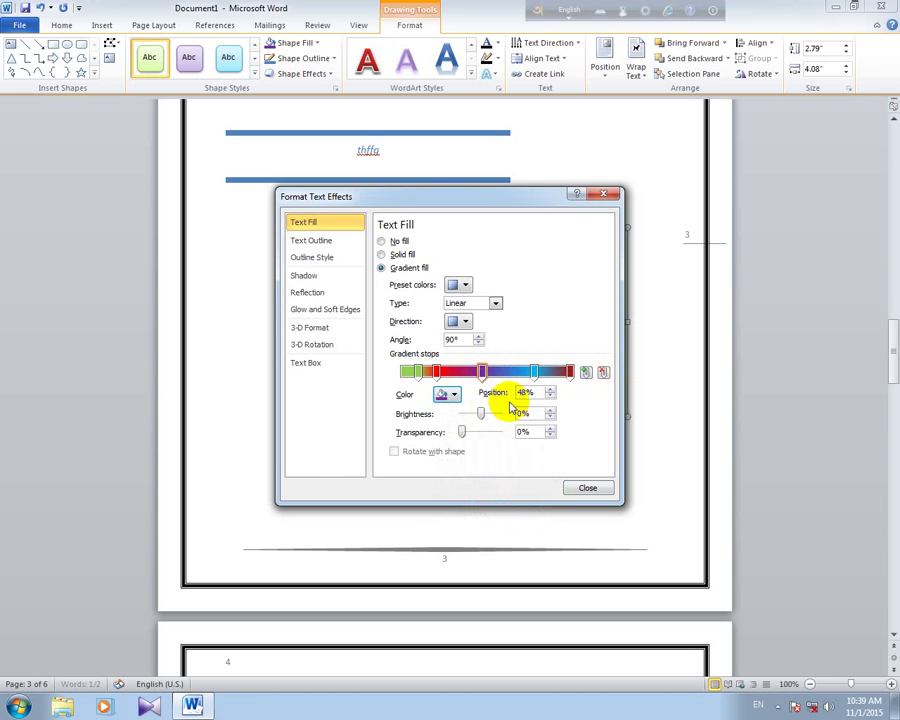
Step: Shift the red and purple gradient stops slightly toward the blue one and close the text effects settings
click(440, 373)
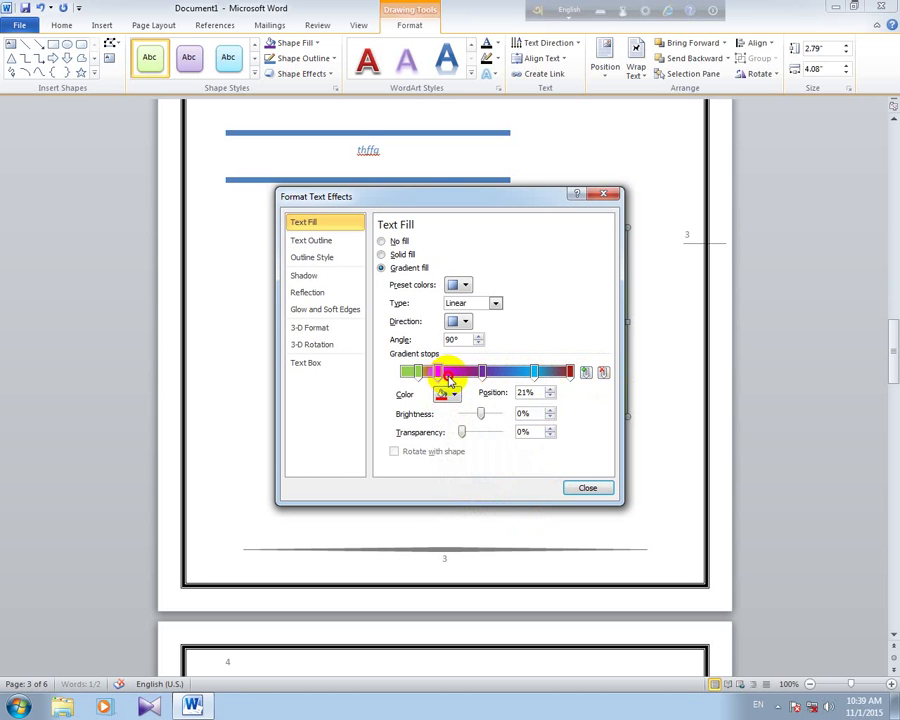
click(484, 372)
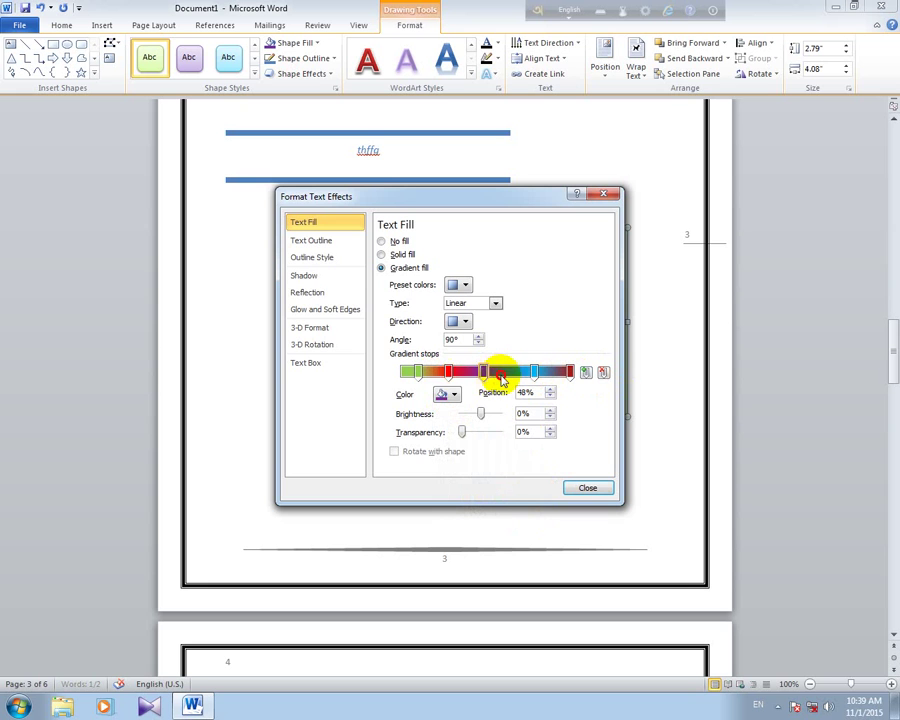
click(584, 490)
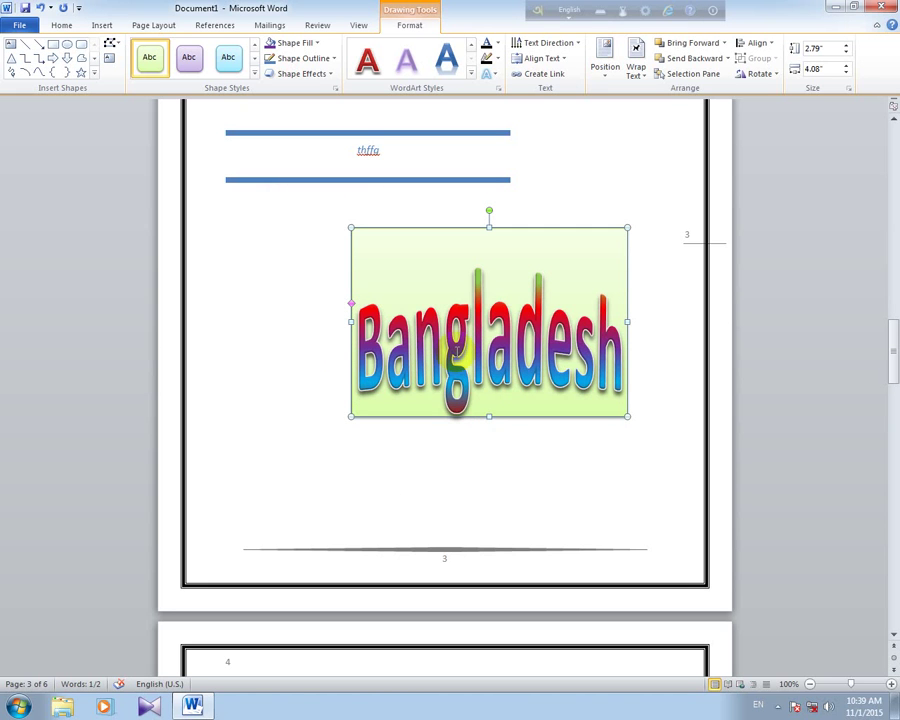
Step: Insert a WordArt object at the start of page 4 using the black-filled letter style
click(663, 300)
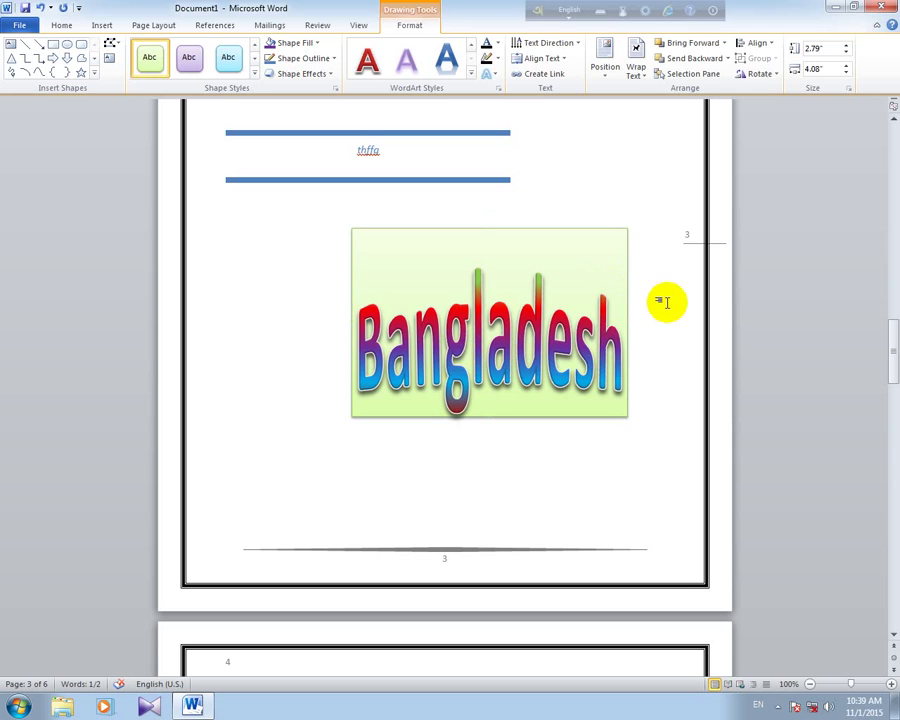
click(100, 25)
scroll(610, 260, down, 7)
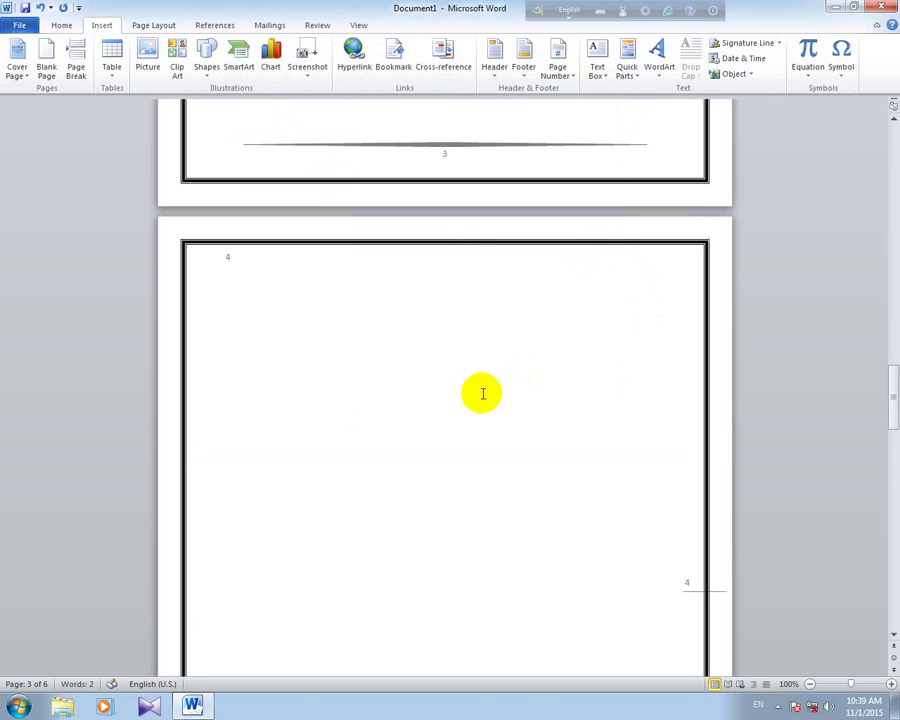
click(360, 304)
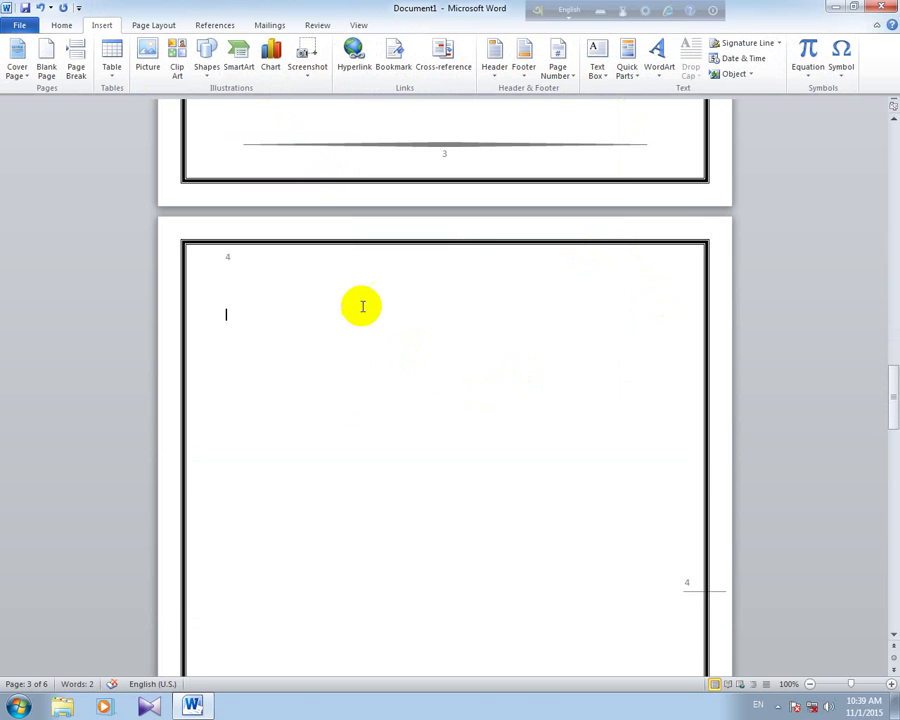
click(658, 68)
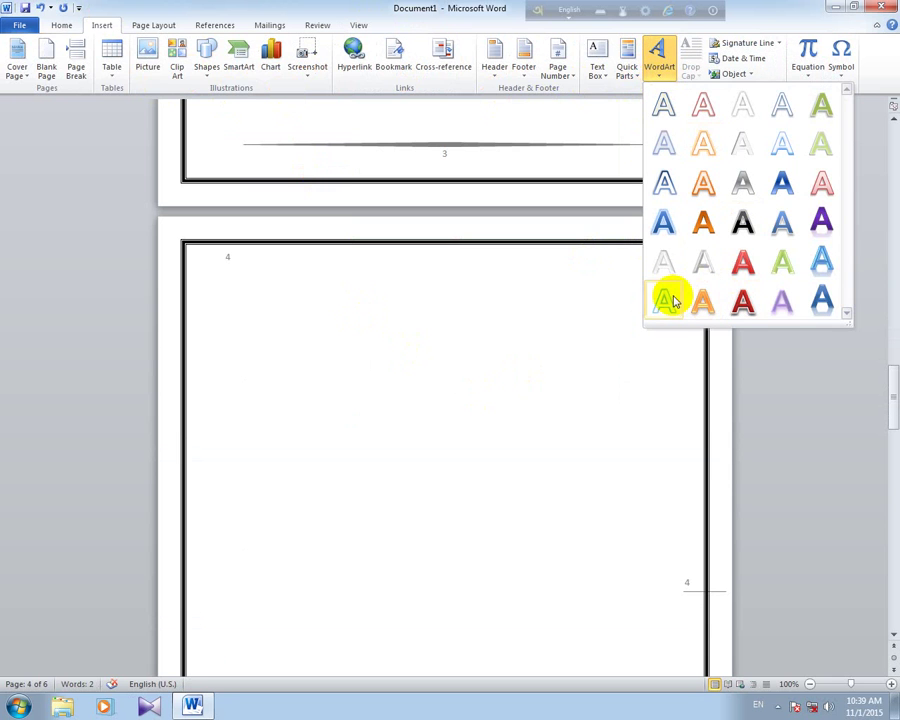
click(741, 222)
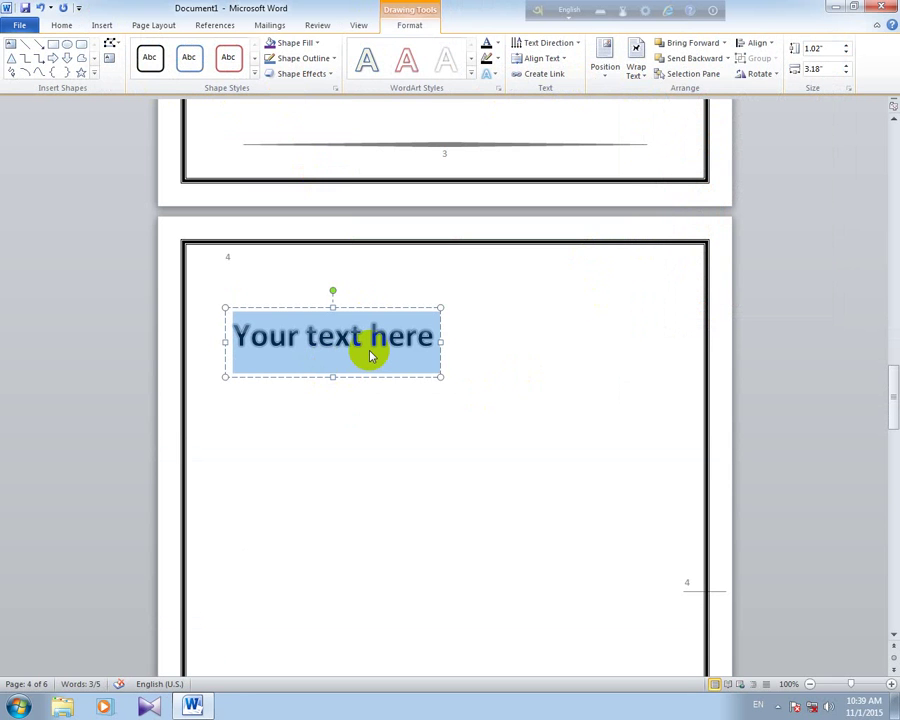
Step: Replace the WordArt placeholder text with "Govt.Azizul Haque College" and leave the text box
text(Govt)
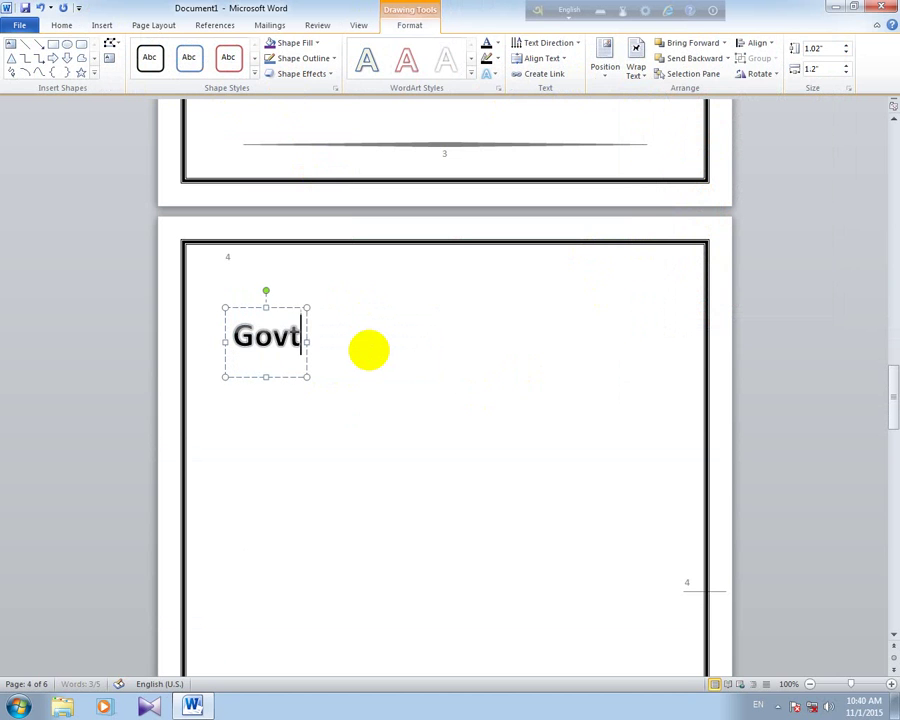
text(.Azi)
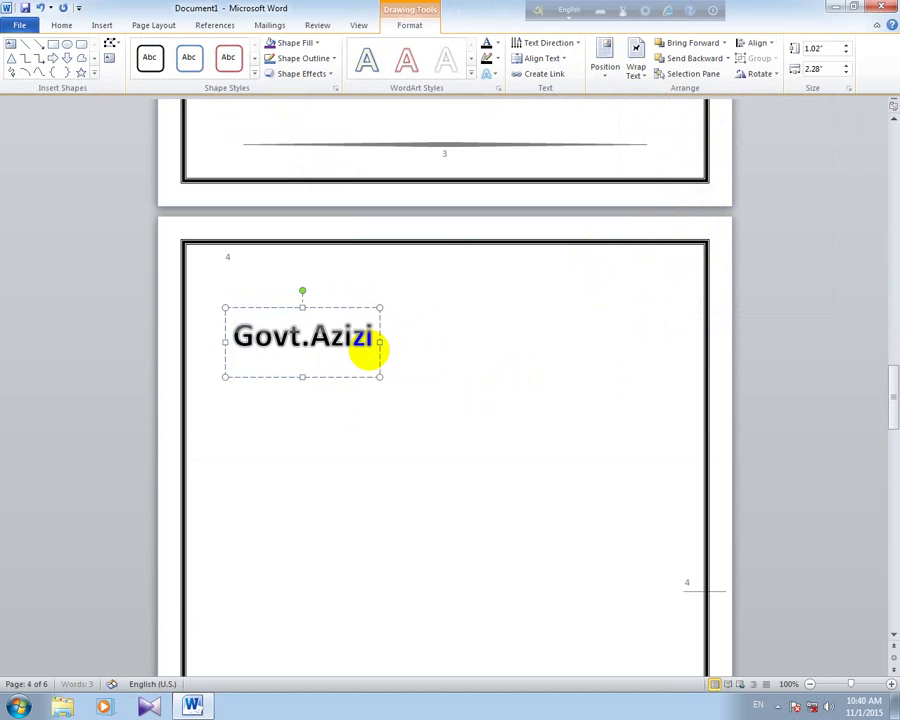
text(zul)
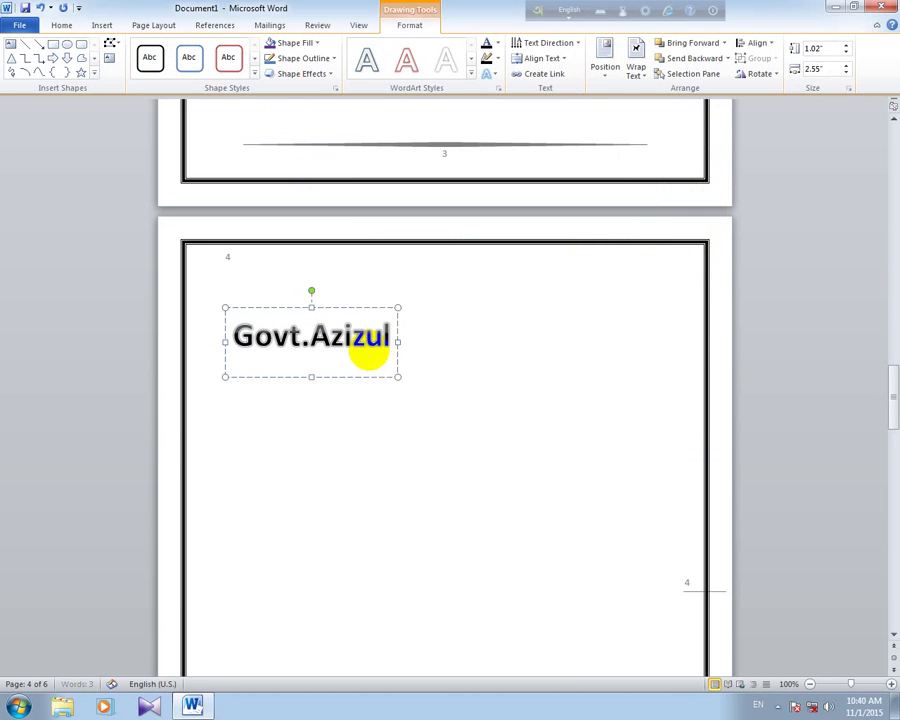
text( Haque C)
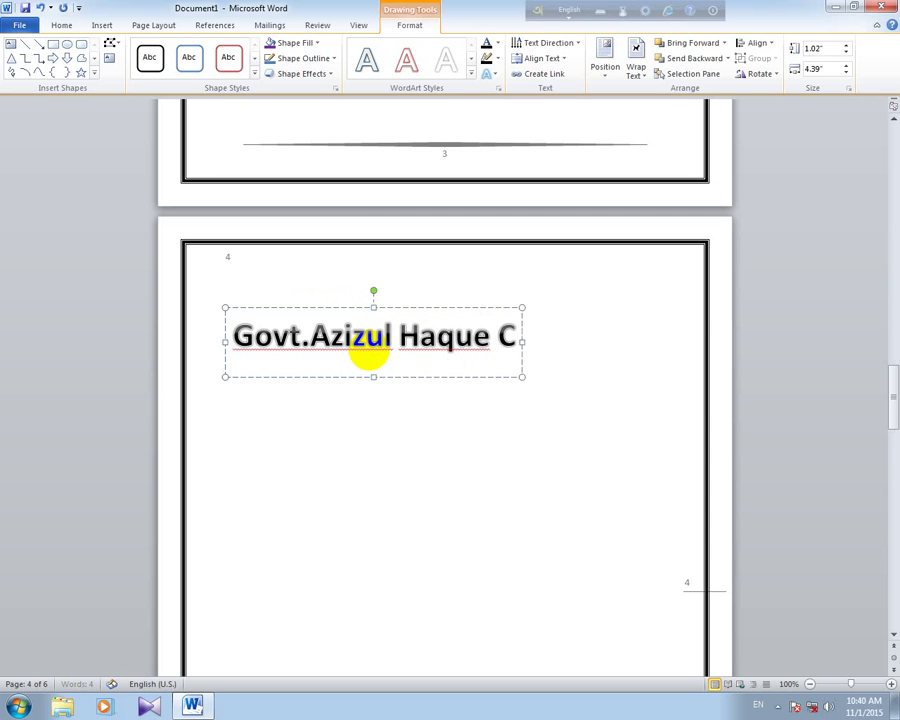
text(ollege)
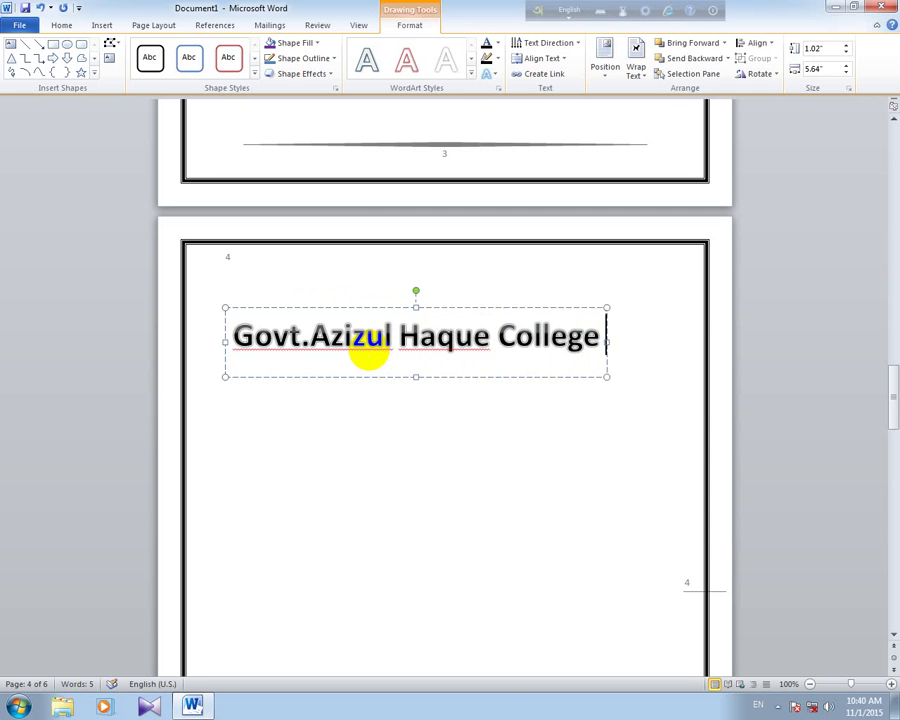
click(490, 424)
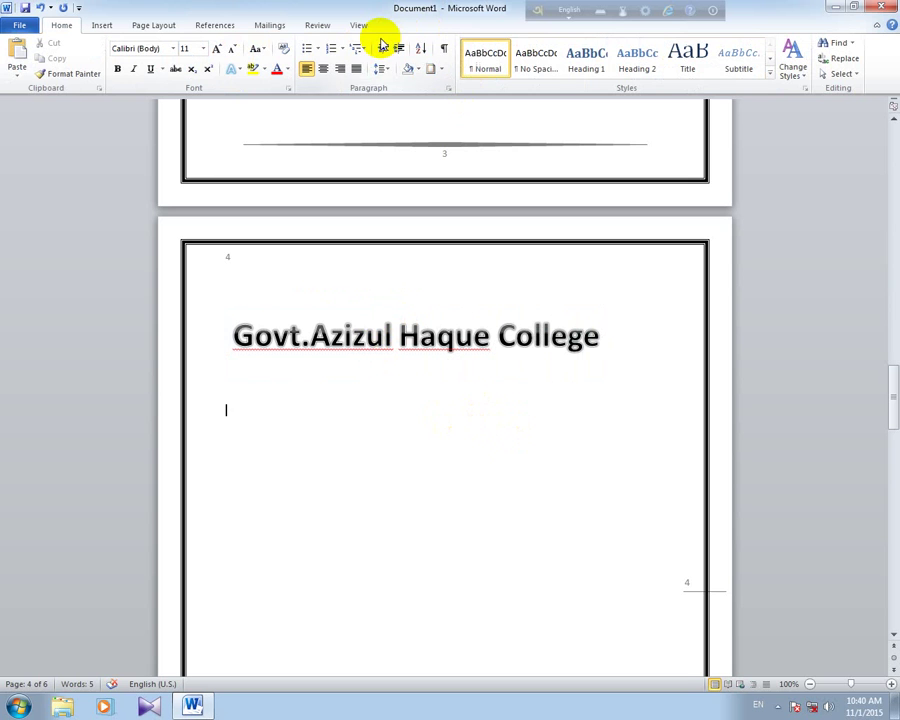
click(352, 332)
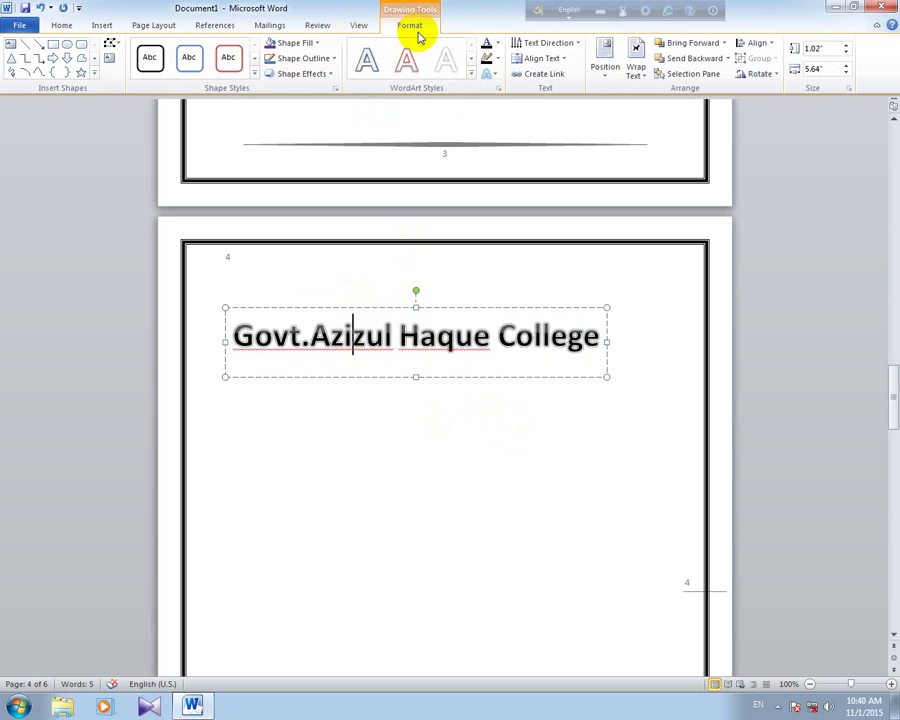
click(254, 73)
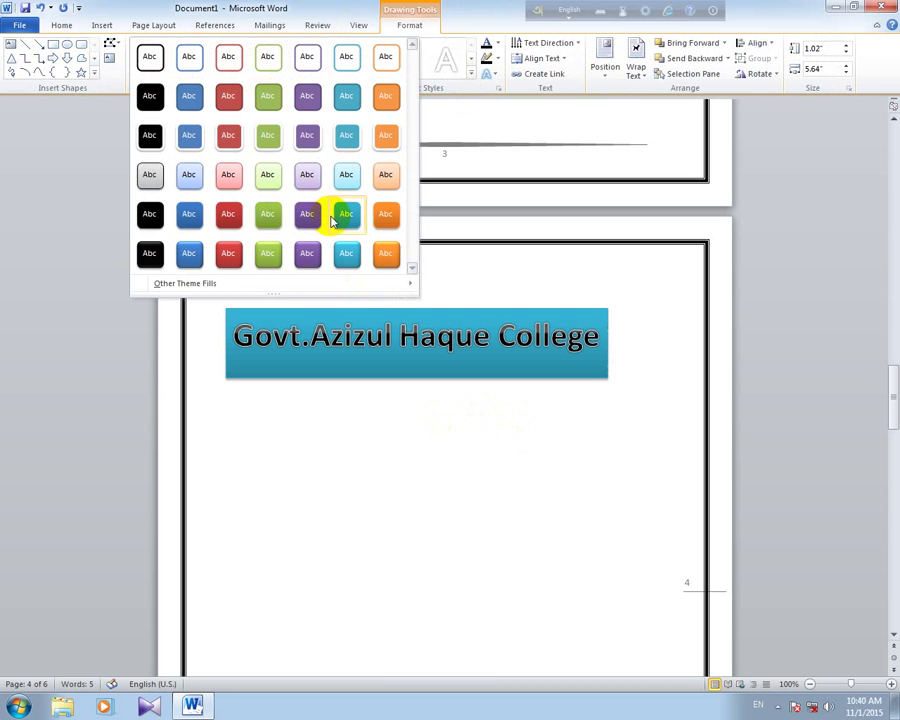
click(584, 428)
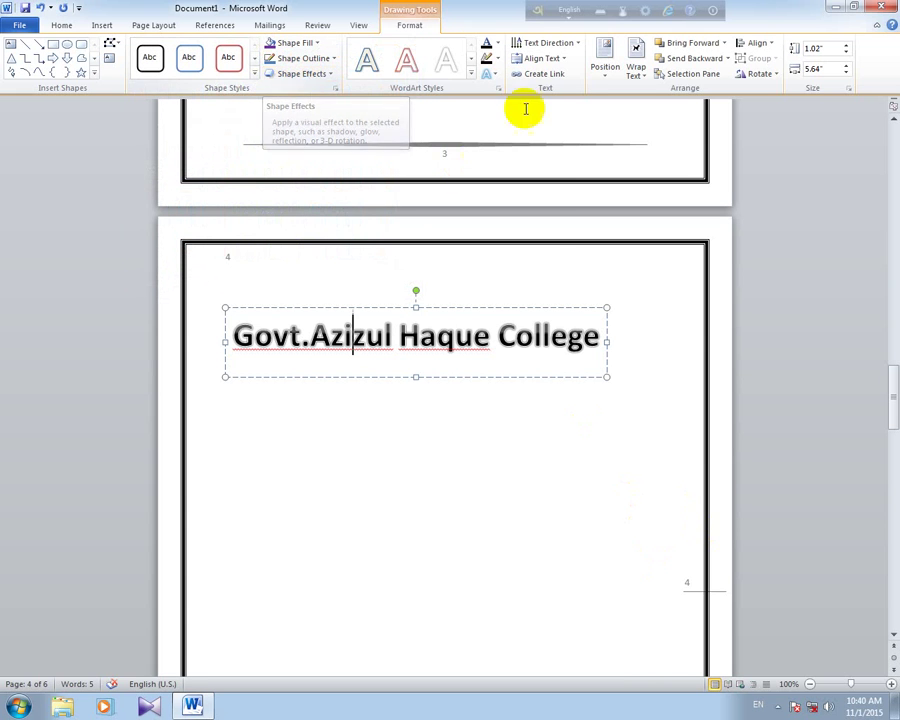
click(471, 73)
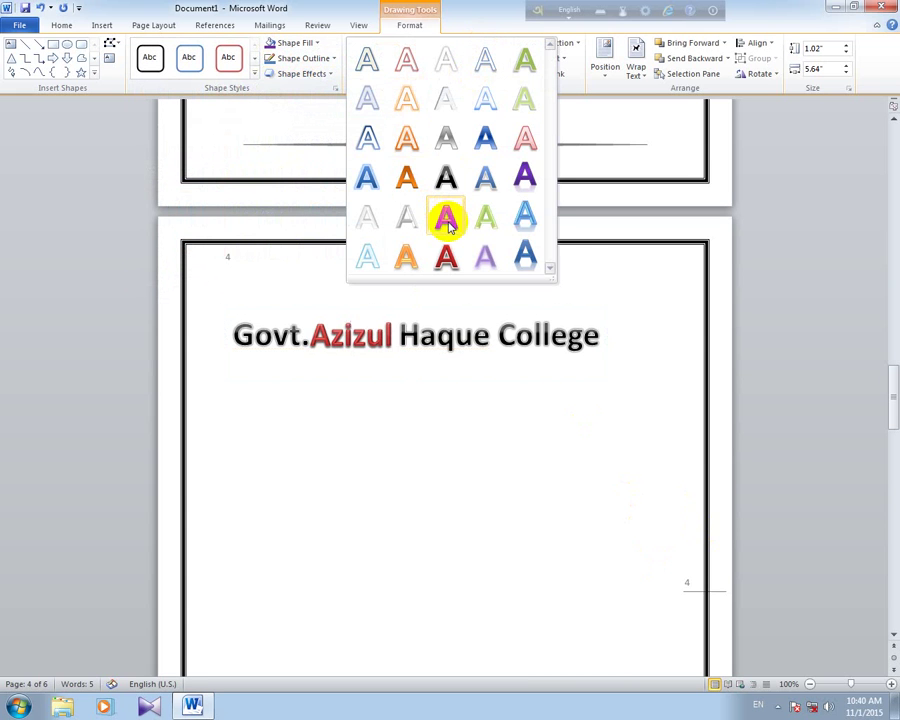
click(593, 333)
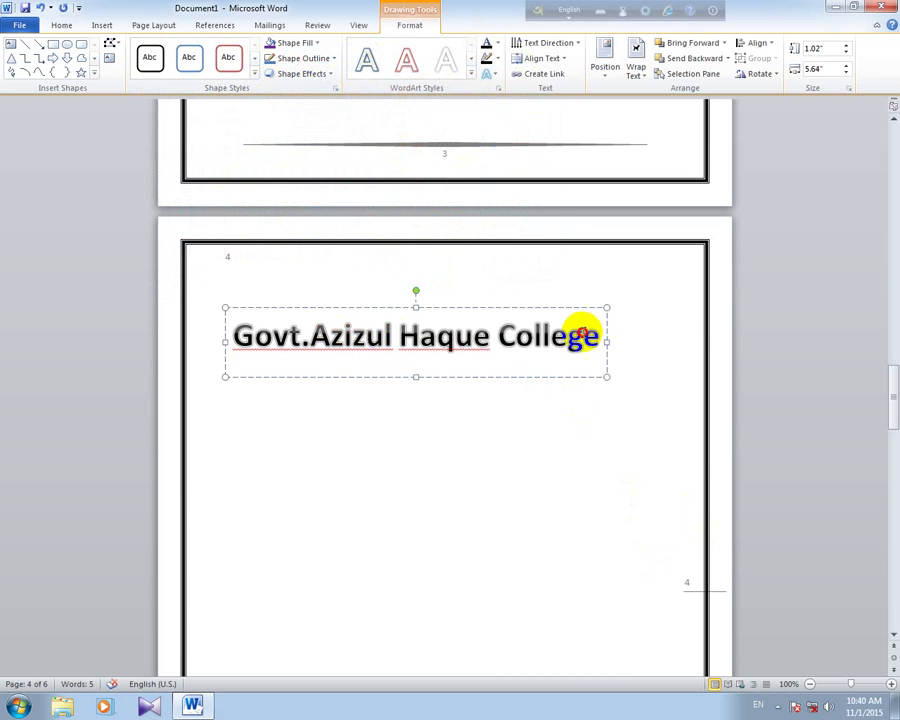
Step: Restyle the whole WordArt text as Fill - Red, Accent 2, Warm Matte Bevel and apply a Warp transform to it
drag(578, 332, 241, 345)
click(470, 74)
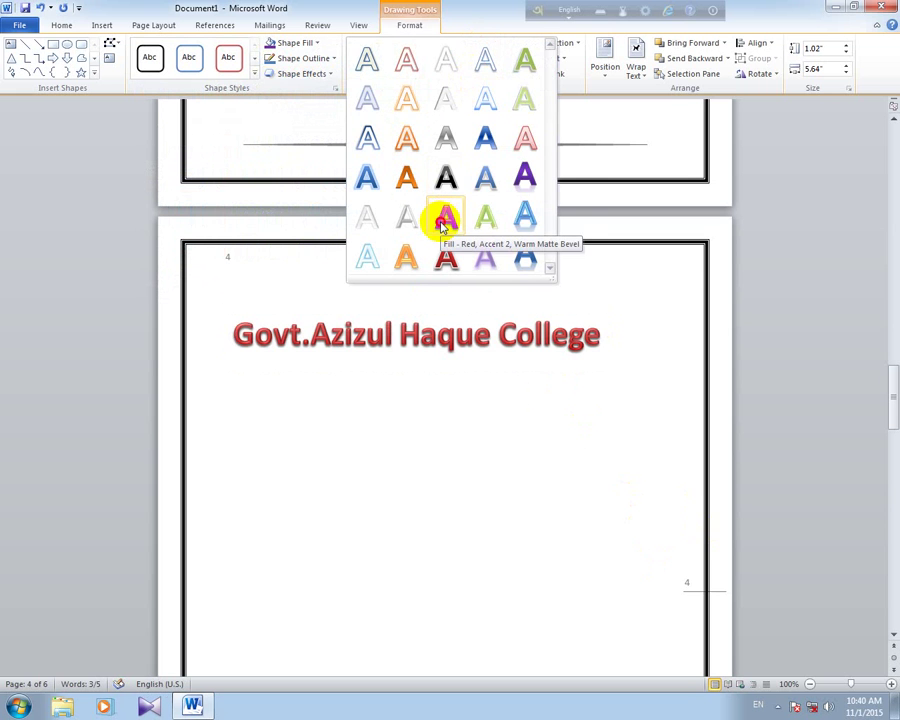
click(445, 225)
click(491, 75)
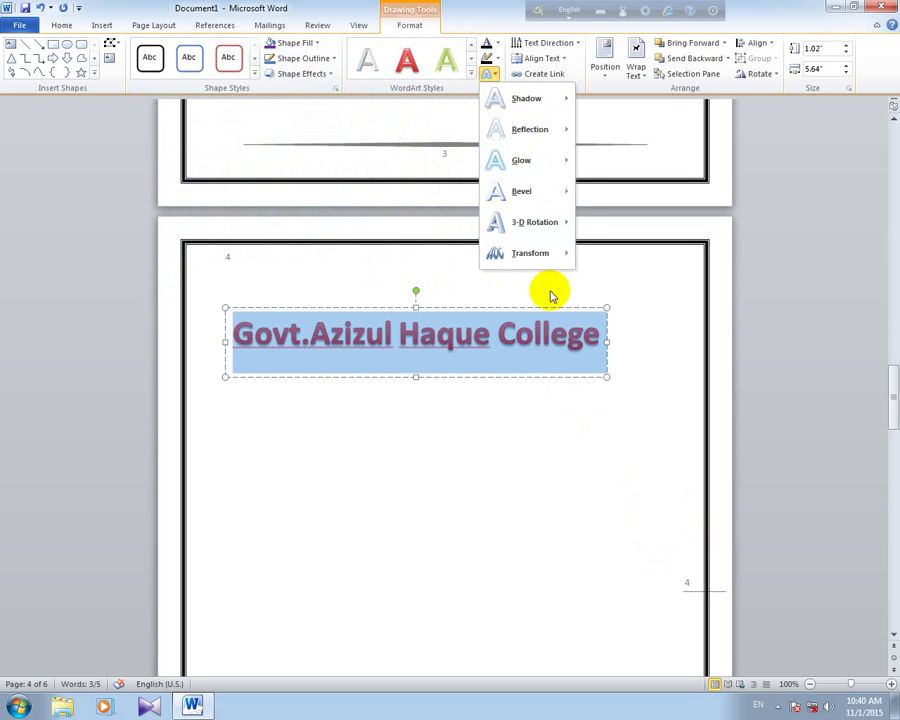
mouse_move(550, 255)
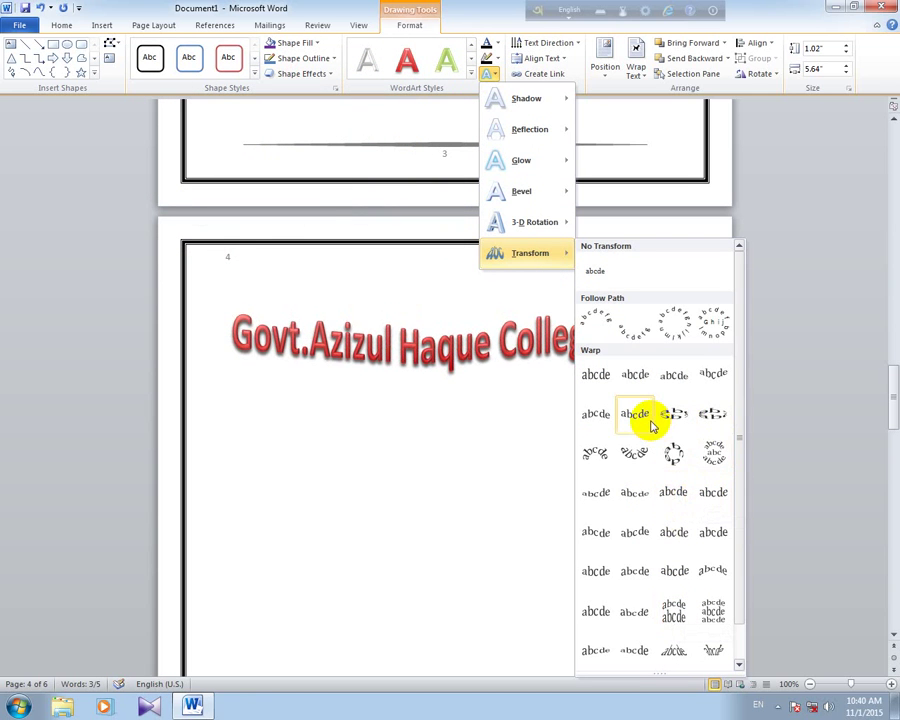
click(672, 490)
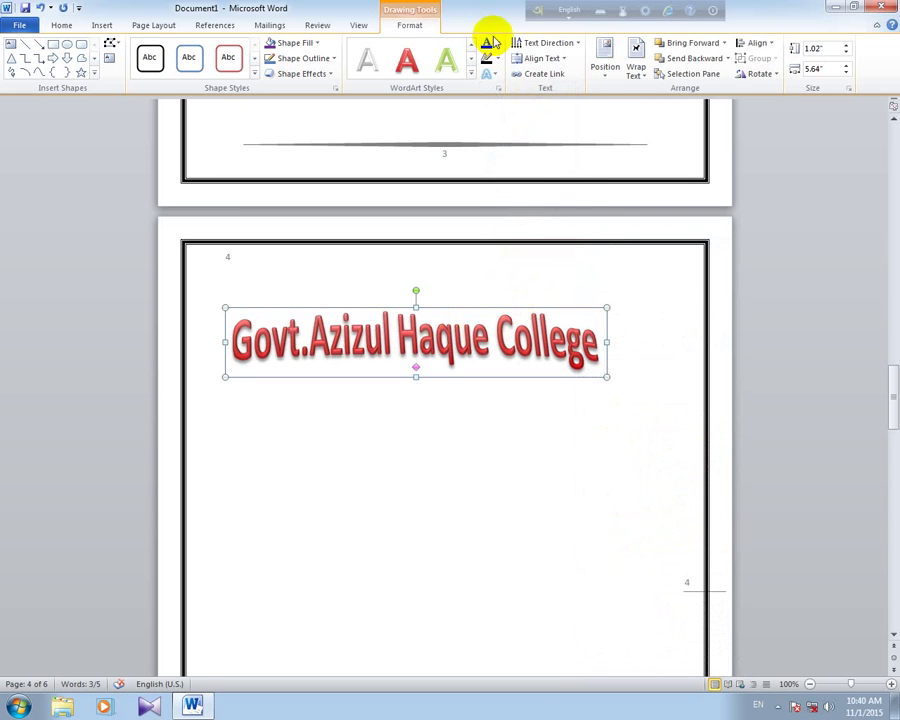
Step: Open the text effects settings through the 3-D rotation options and show the Text Fill options beside the WordArt
click(492, 74)
mouse_move(554, 233)
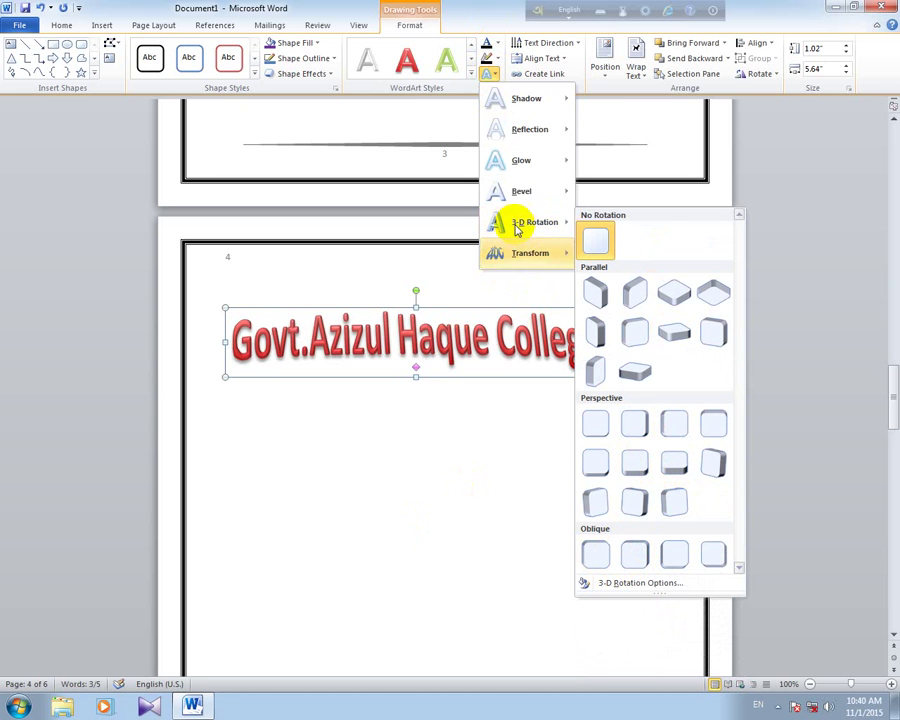
click(622, 586)
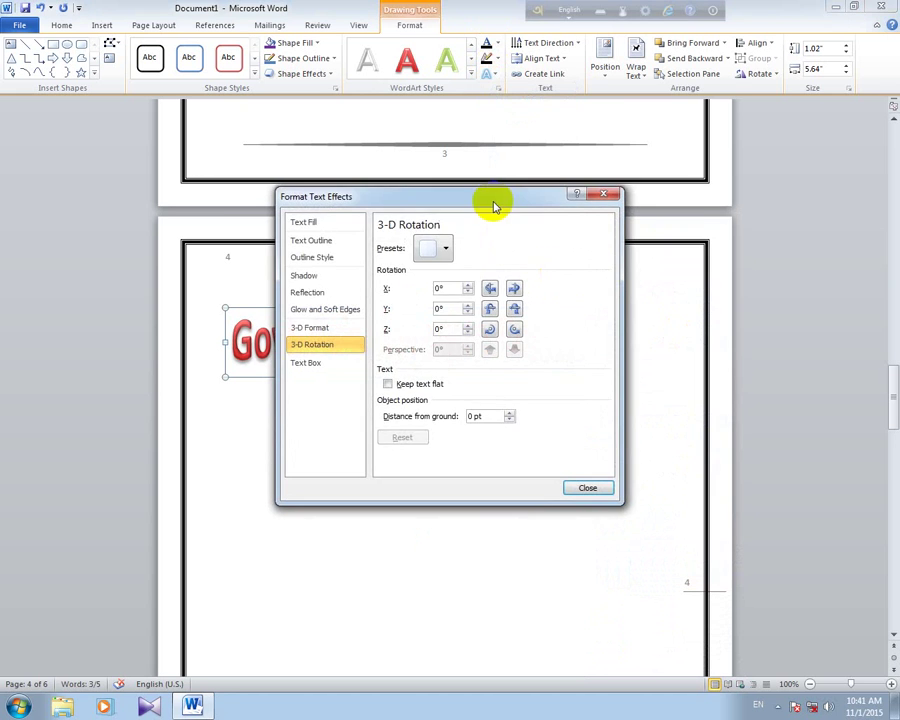
drag(492, 201, 753, 229)
click(566, 249)
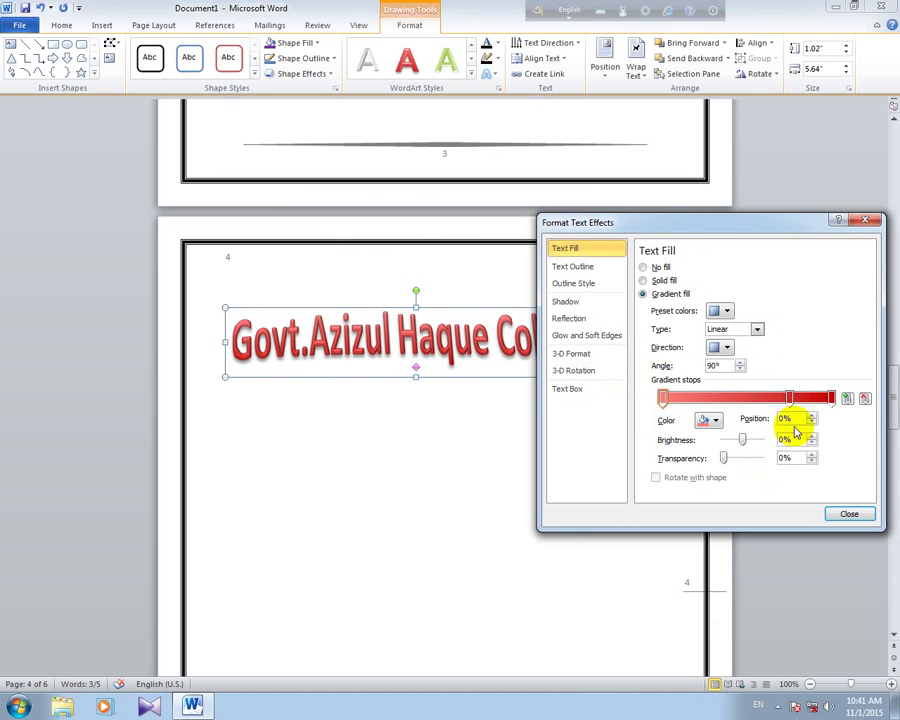
Step: Try the WordArt text with no fill and with a solid green fill
click(643, 268)
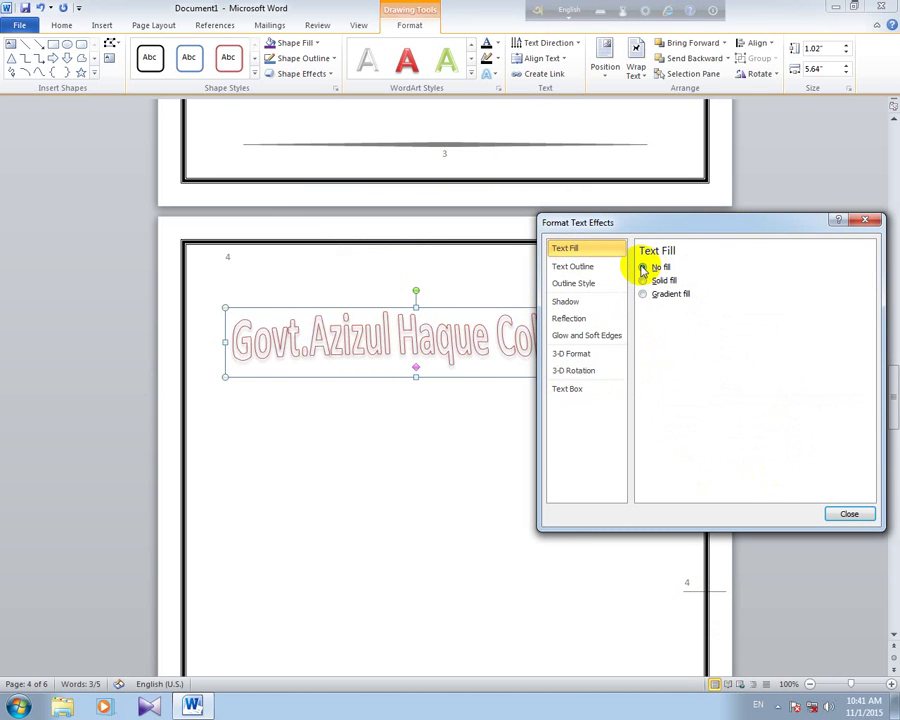
click(643, 281)
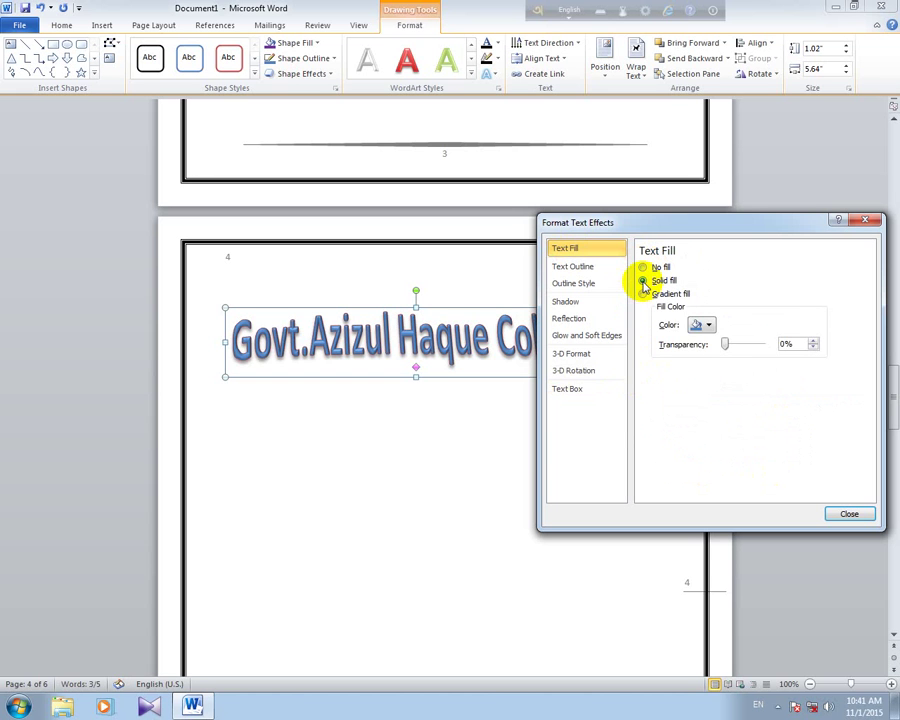
click(700, 325)
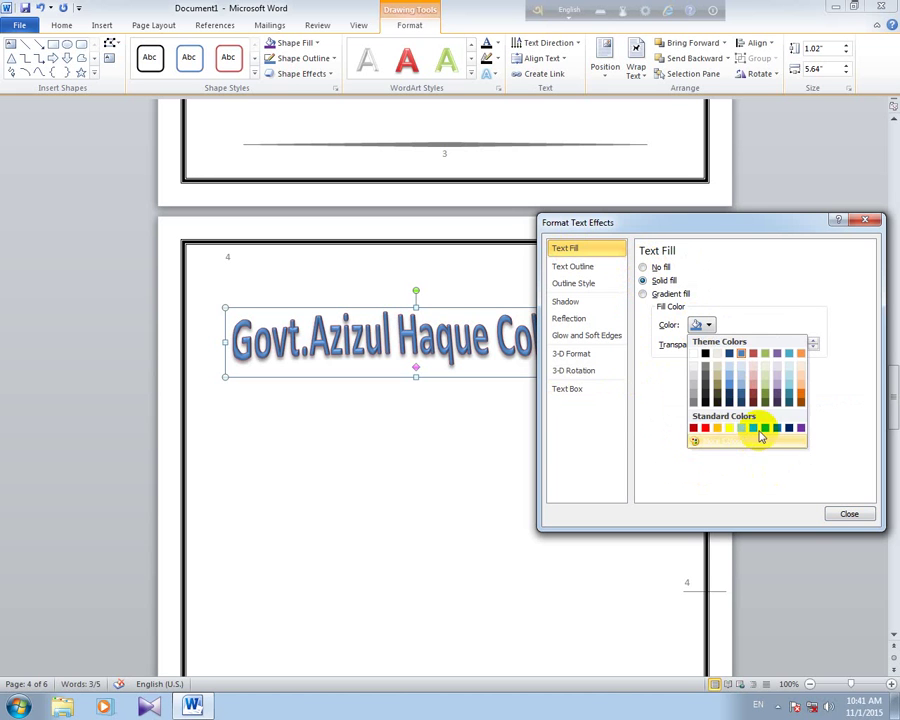
click(753, 428)
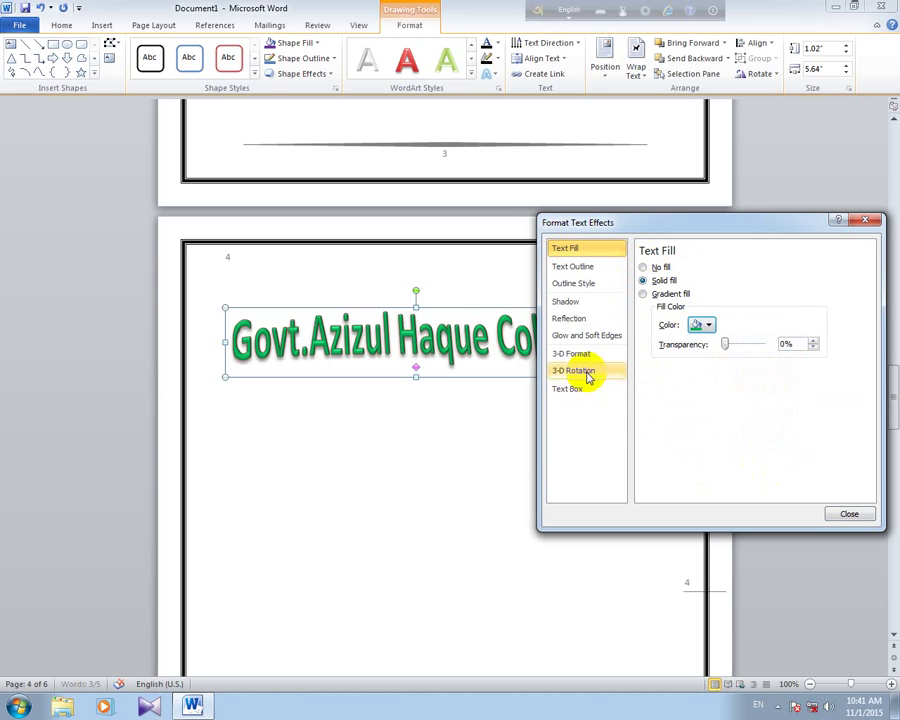
Step: Use a gradient fill for the WordArt text, move the middle gradient stop to 26%, and color it green
click(642, 295)
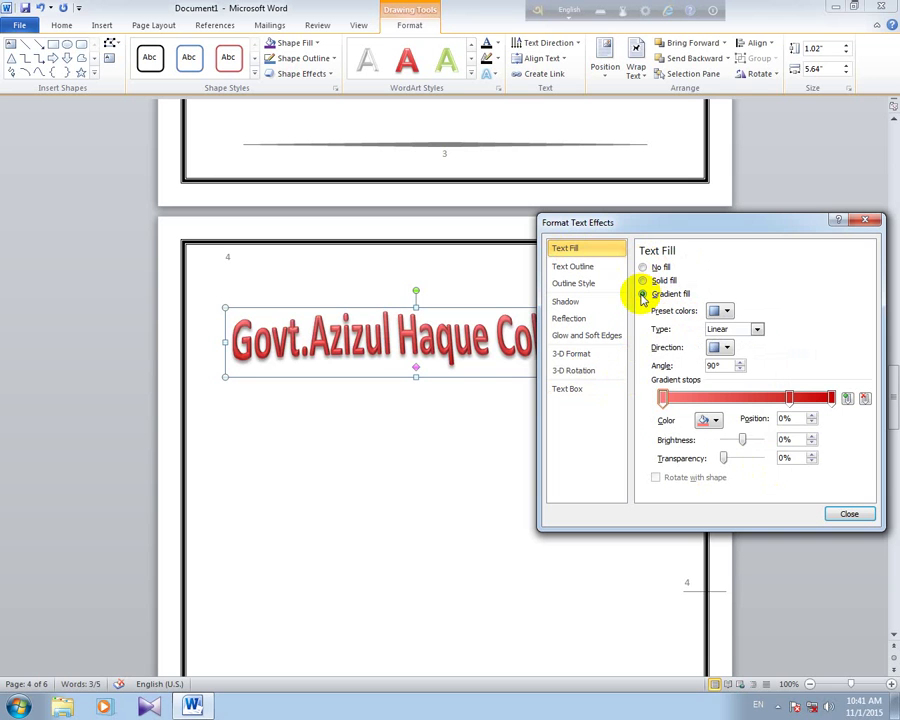
click(790, 398)
drag(774, 397, 697, 399)
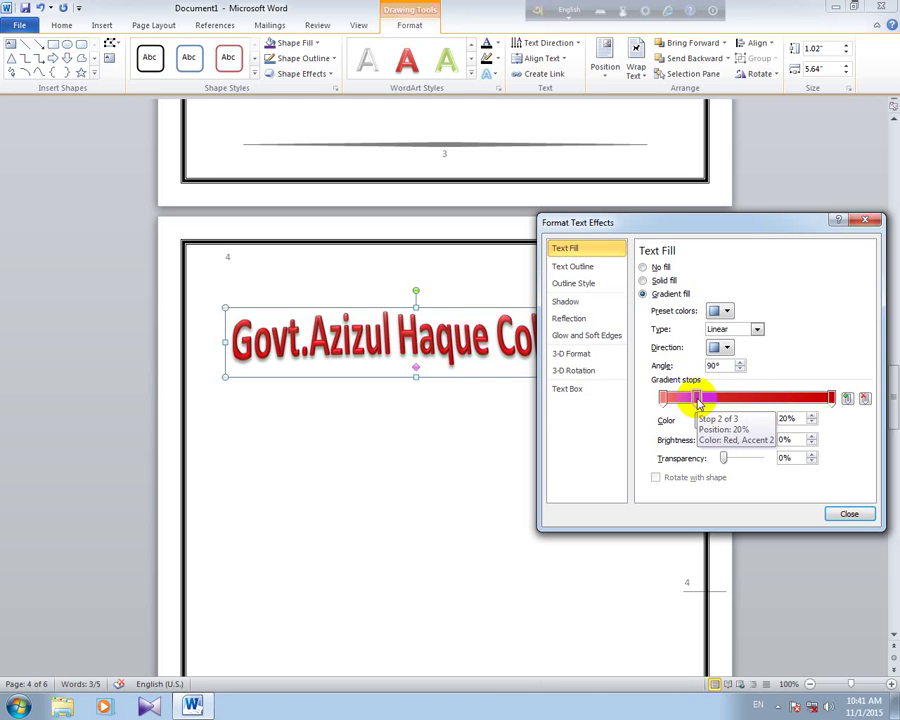
click(710, 420)
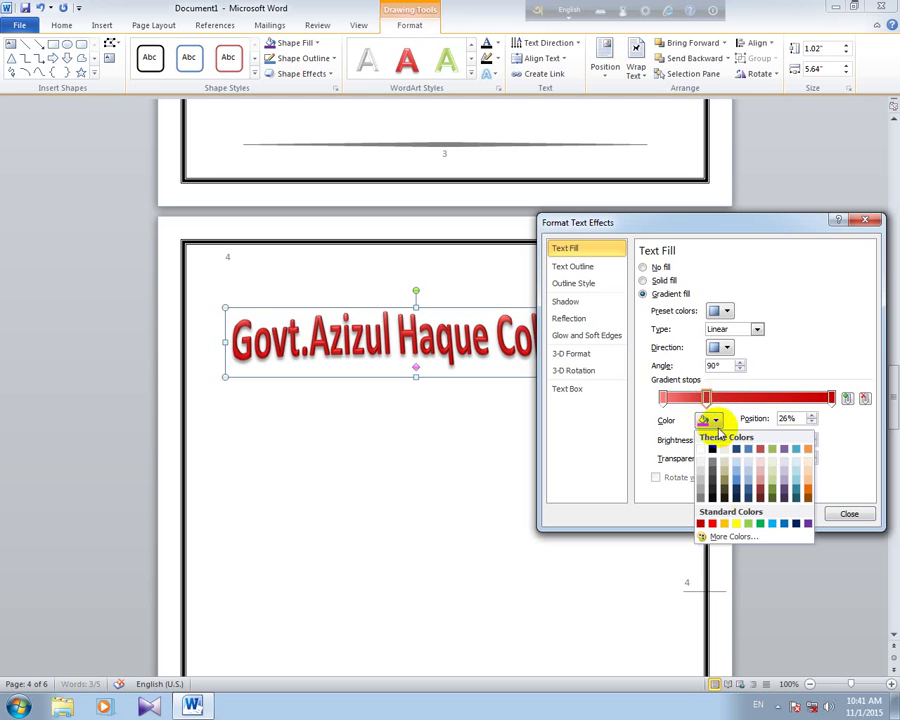
click(760, 525)
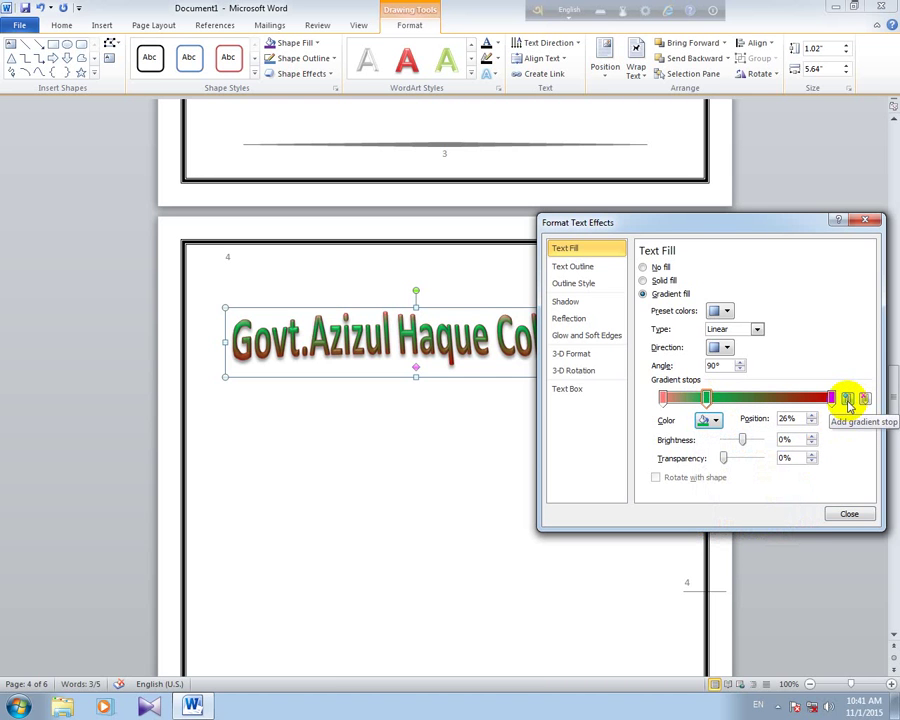
Step: Add a gradient stop between the green and red ones, color it blue, and move it about halfway along the gradient
click(848, 400)
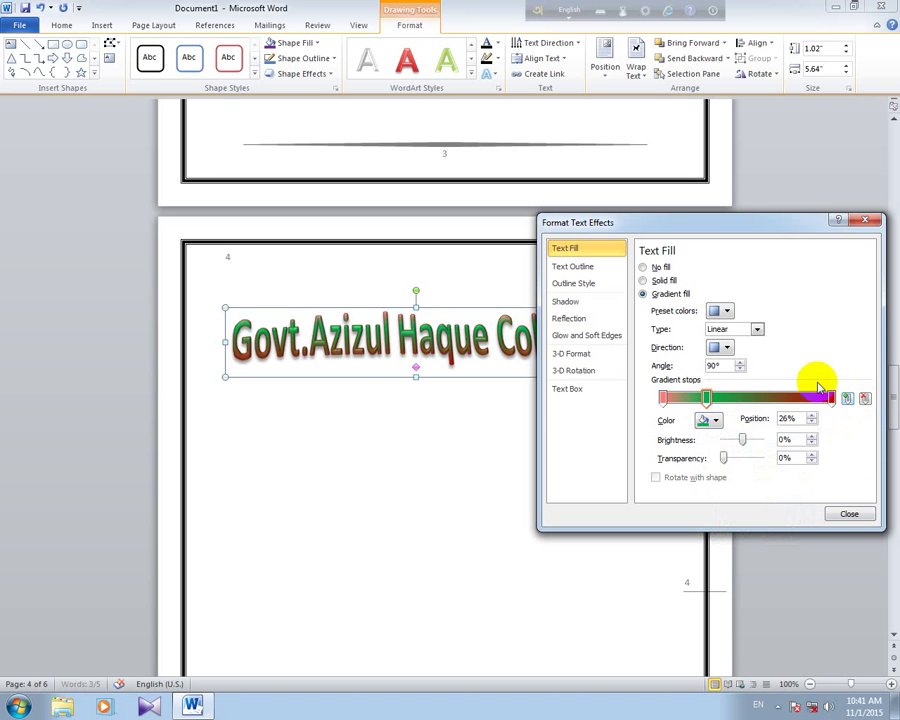
click(711, 421)
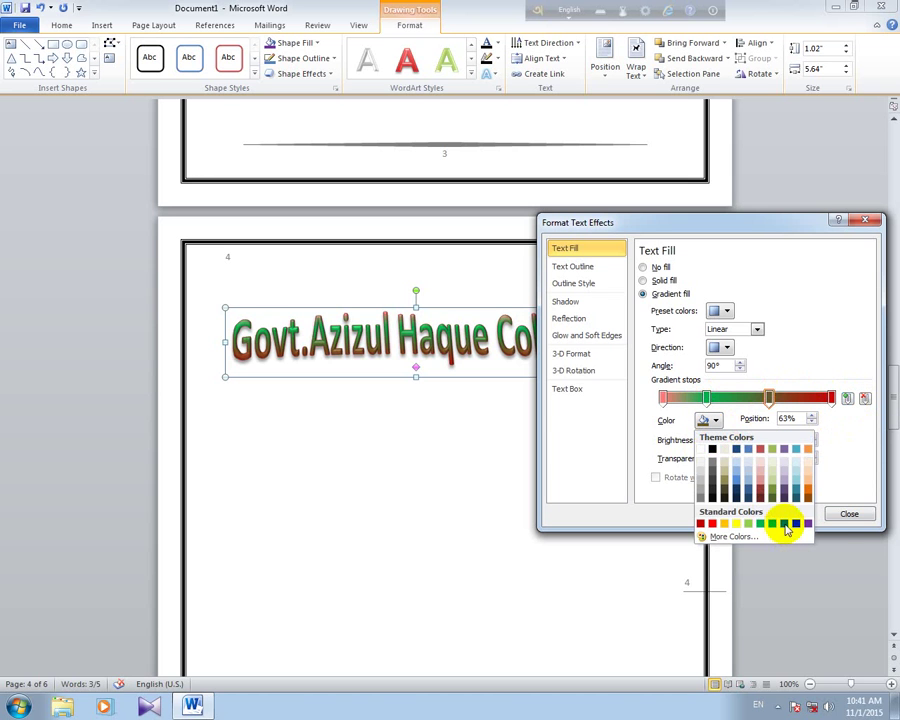
click(786, 525)
drag(769, 398, 747, 398)
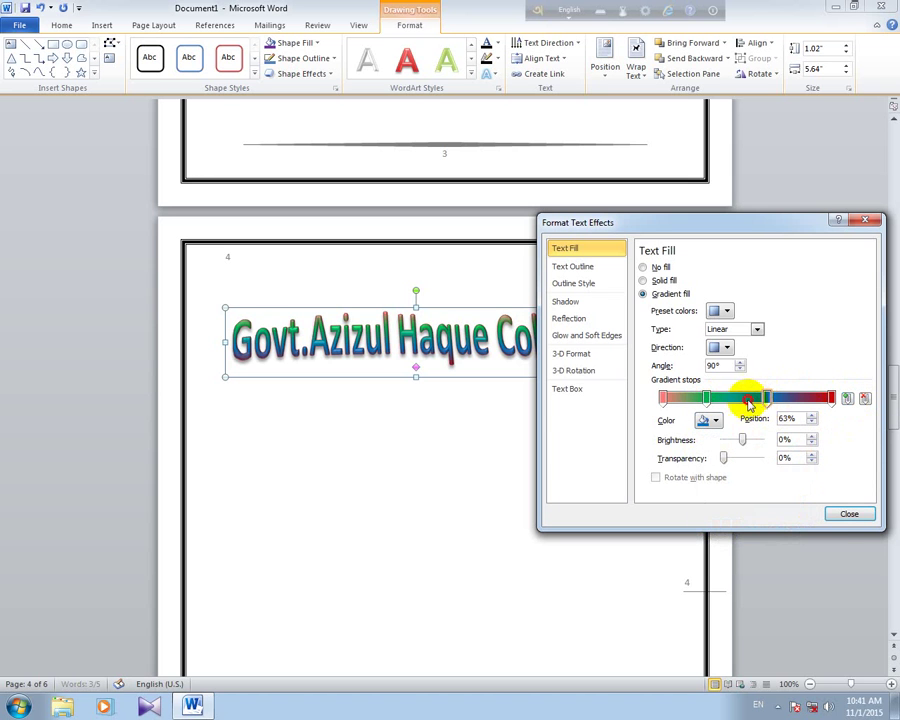
Step: Add another gradient stop between the blue and red ones and color it yellow
click(849, 400)
click(711, 421)
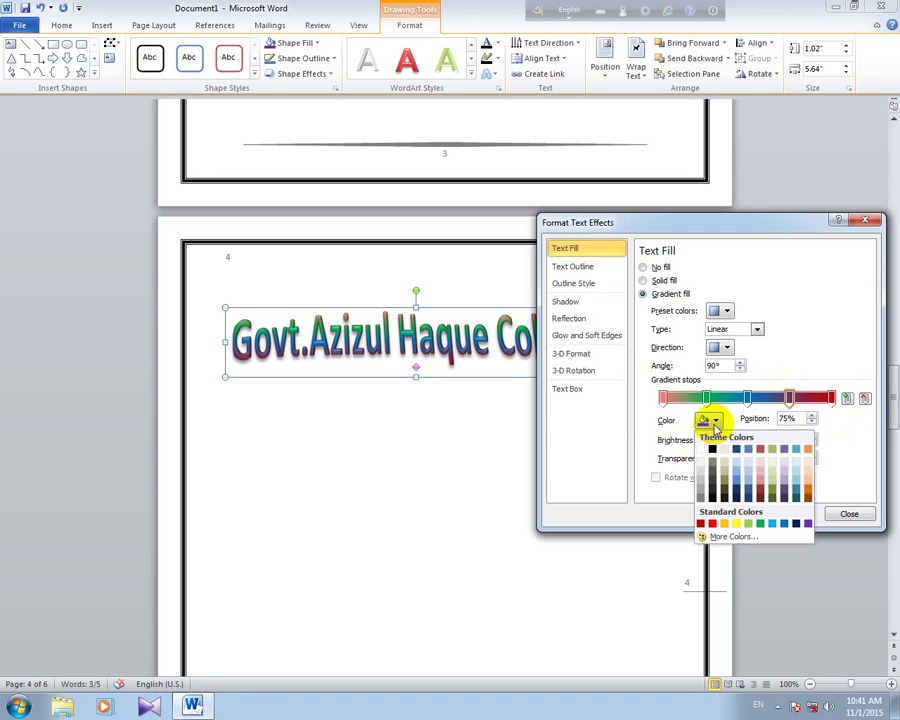
click(736, 524)
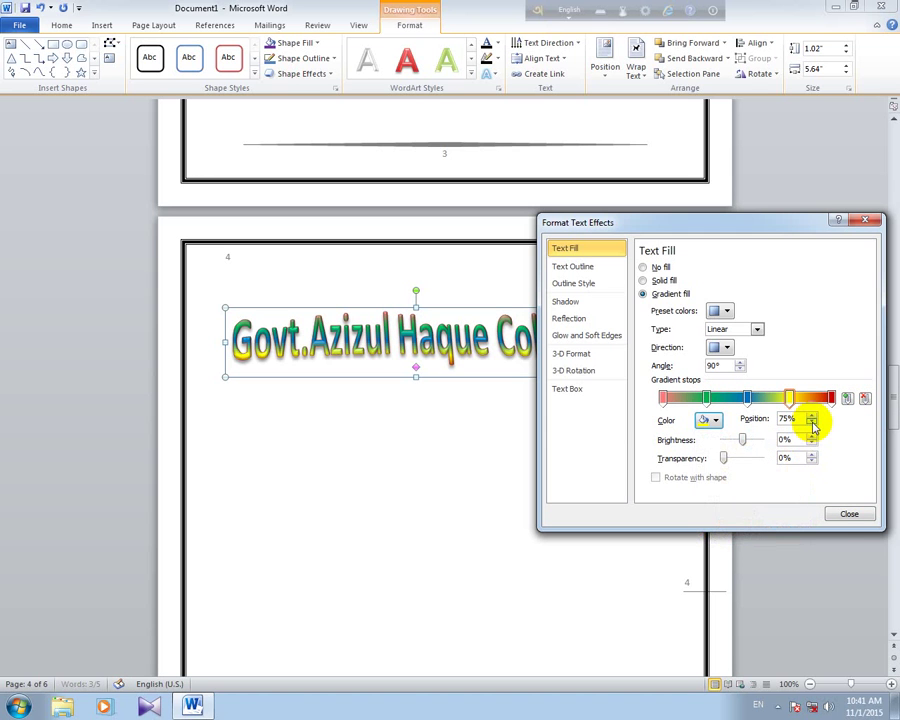
Step: Set the yellow gradient stop to position 71%, brightness -15% and transparency 0%
mouse_move(743, 440)
mouse_down()
mouse_move(764, 443)
mouse_move(735, 438)
mouse_move(742, 435)
mouse_up()
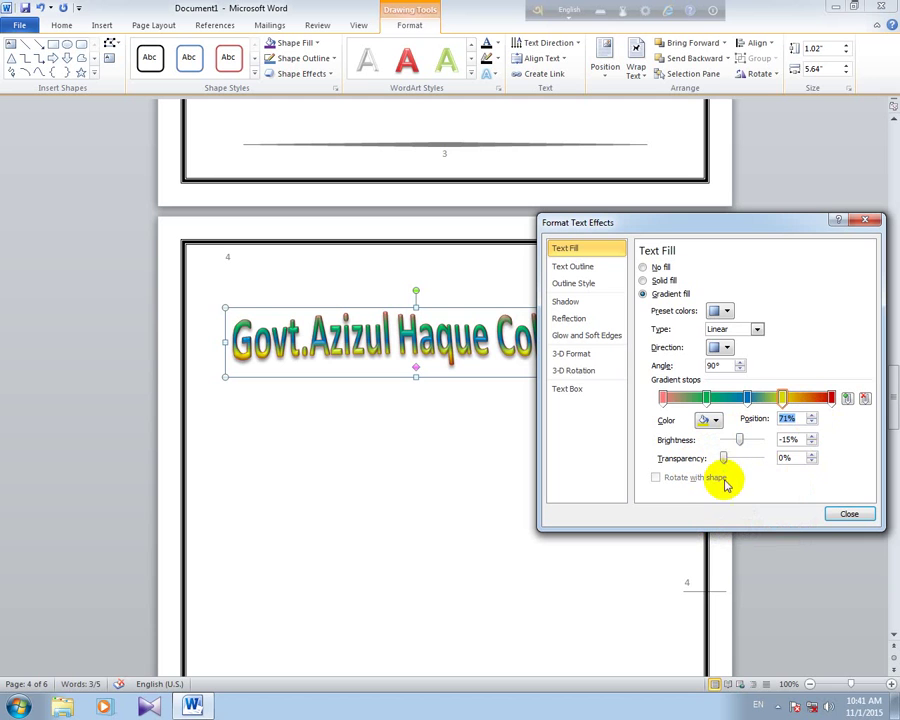
drag(727, 462, 760, 463)
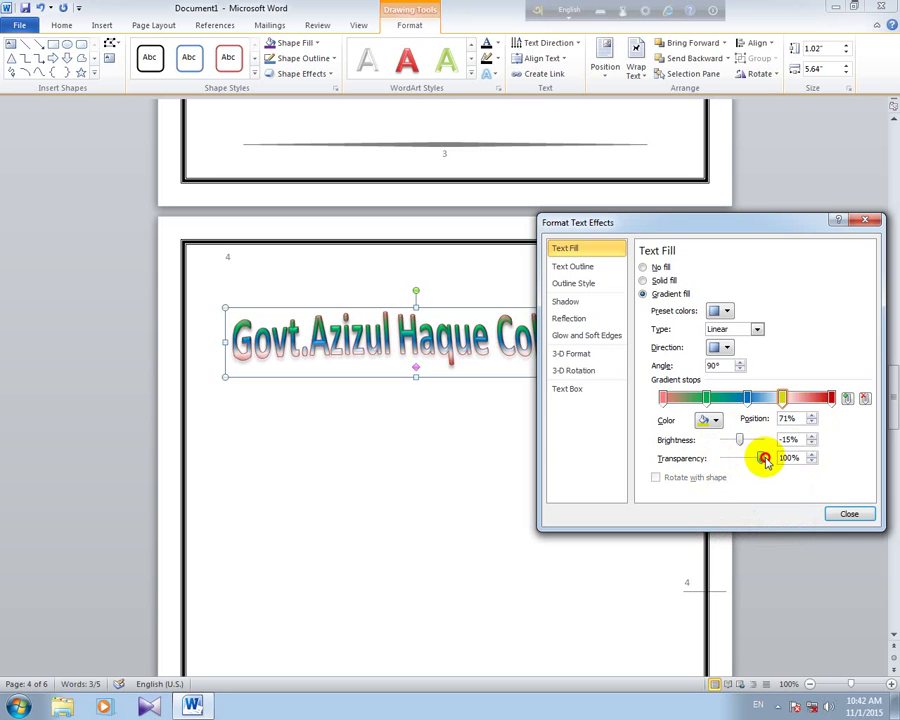
drag(765, 459, 702, 460)
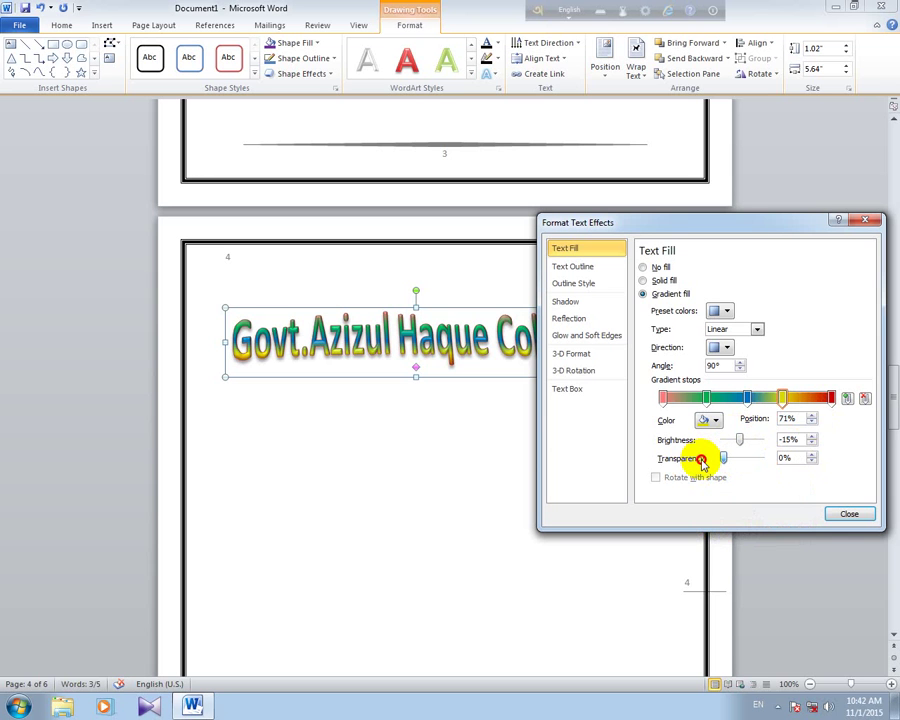